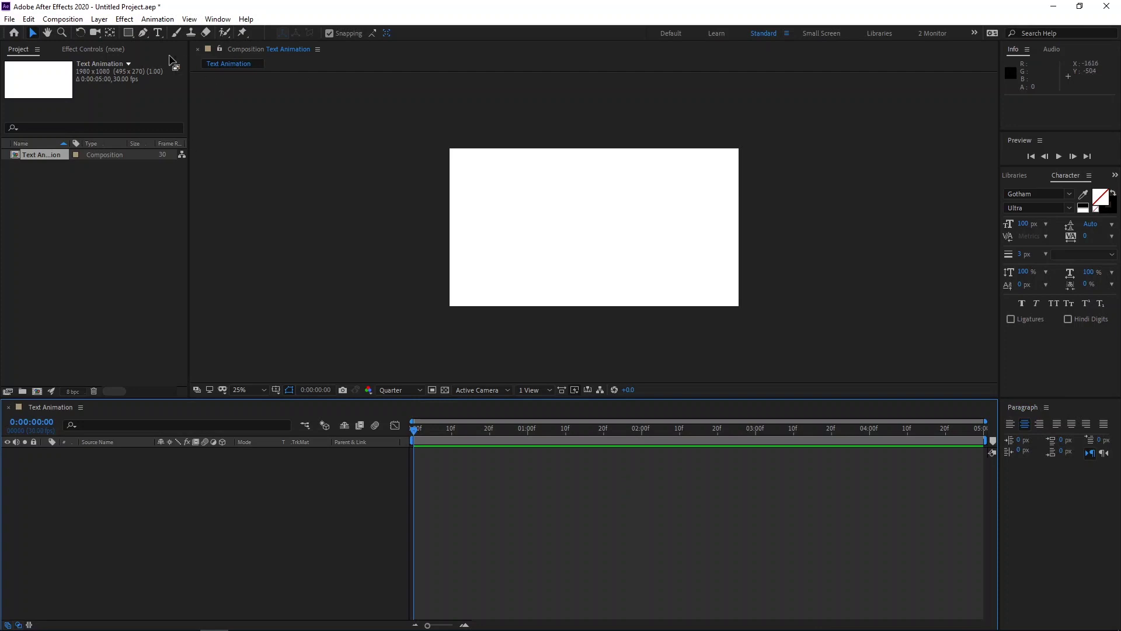
Create a text layer reading GOTHAM in the Text Animation composition.
click(157, 33)
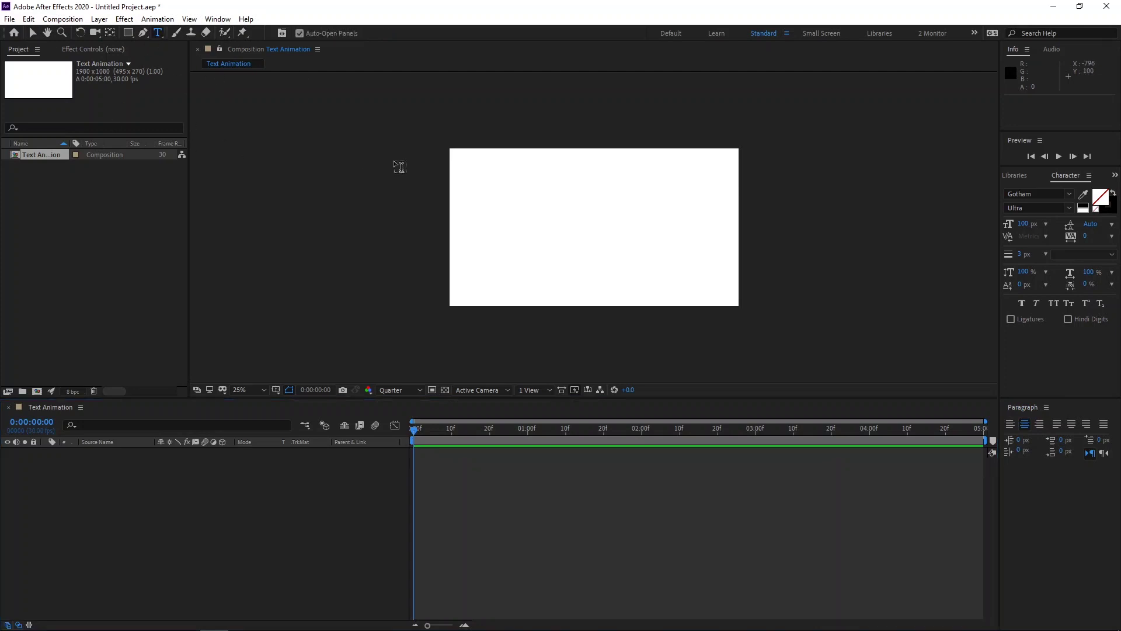
click(514, 211)
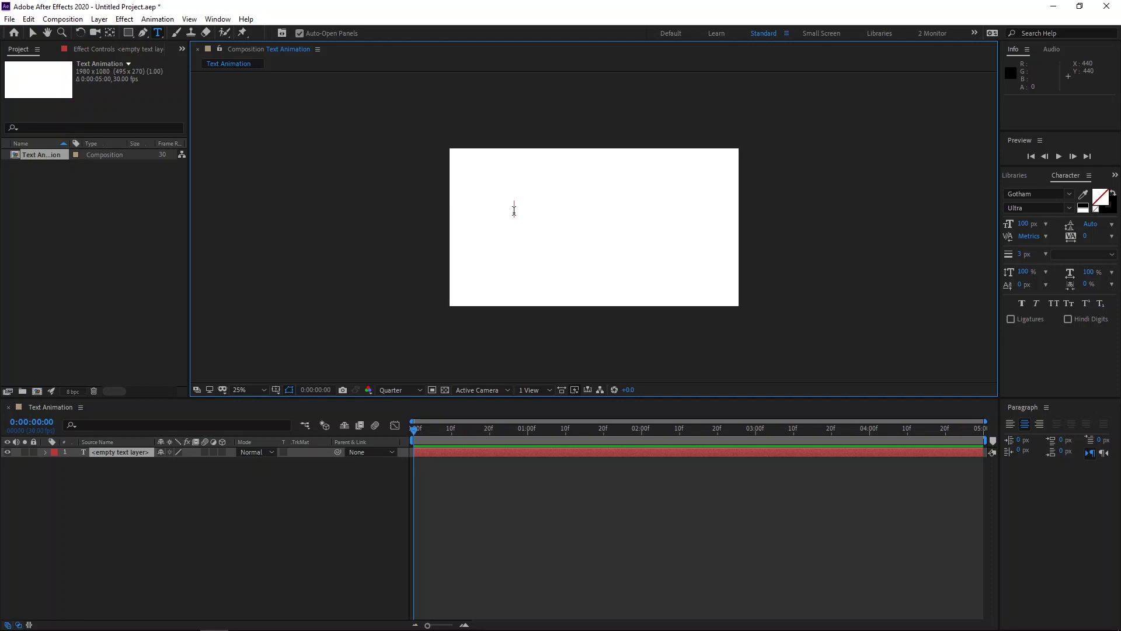
text(GOTHAM)
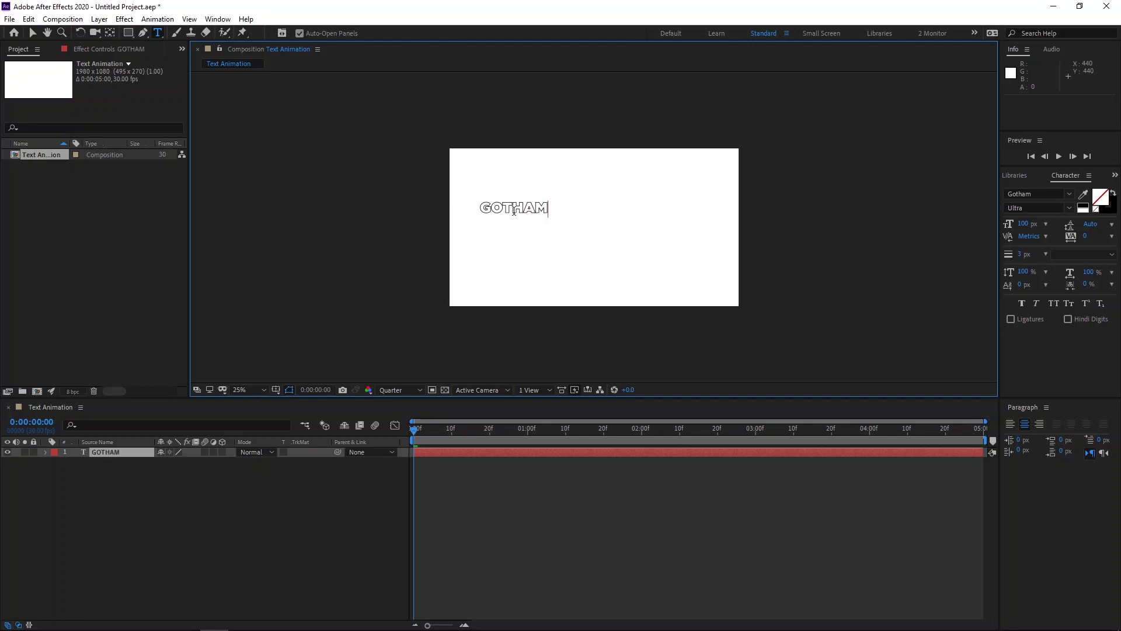
Swap the fill and stroke of all the GOTHAM text to give it a black fill and no stroke.
key(ctrl+a)
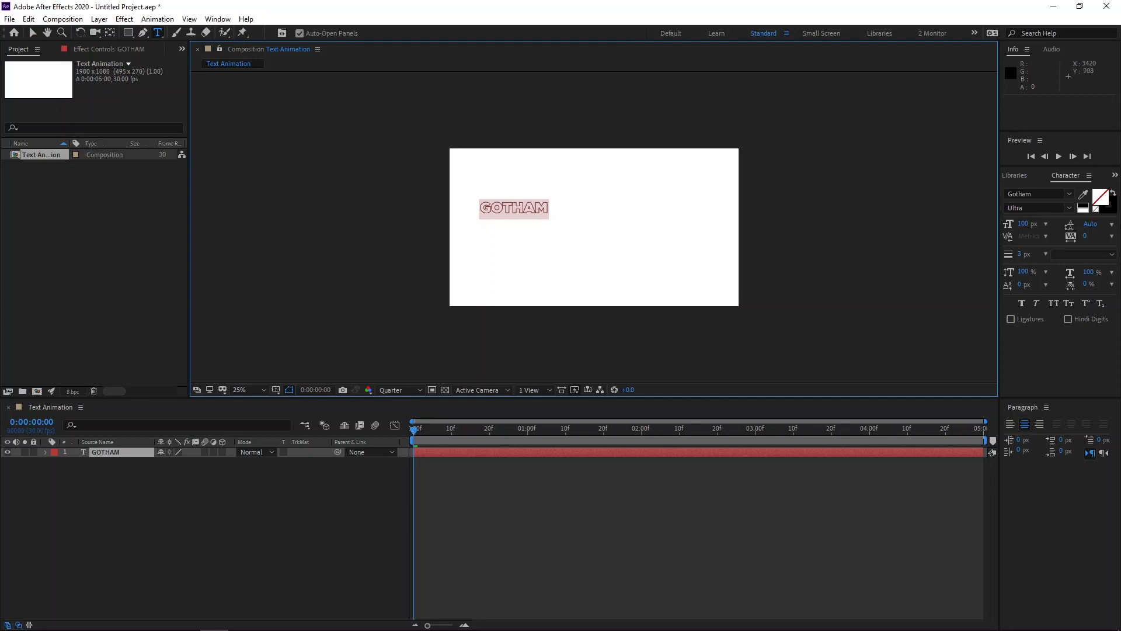
click(1114, 196)
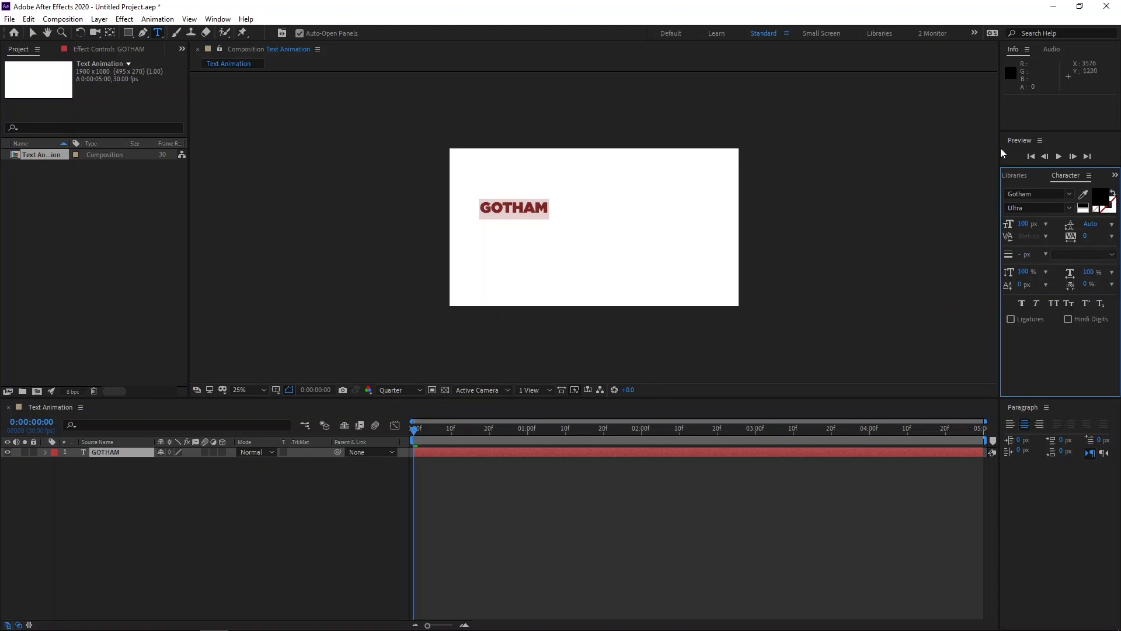
click(32, 32)
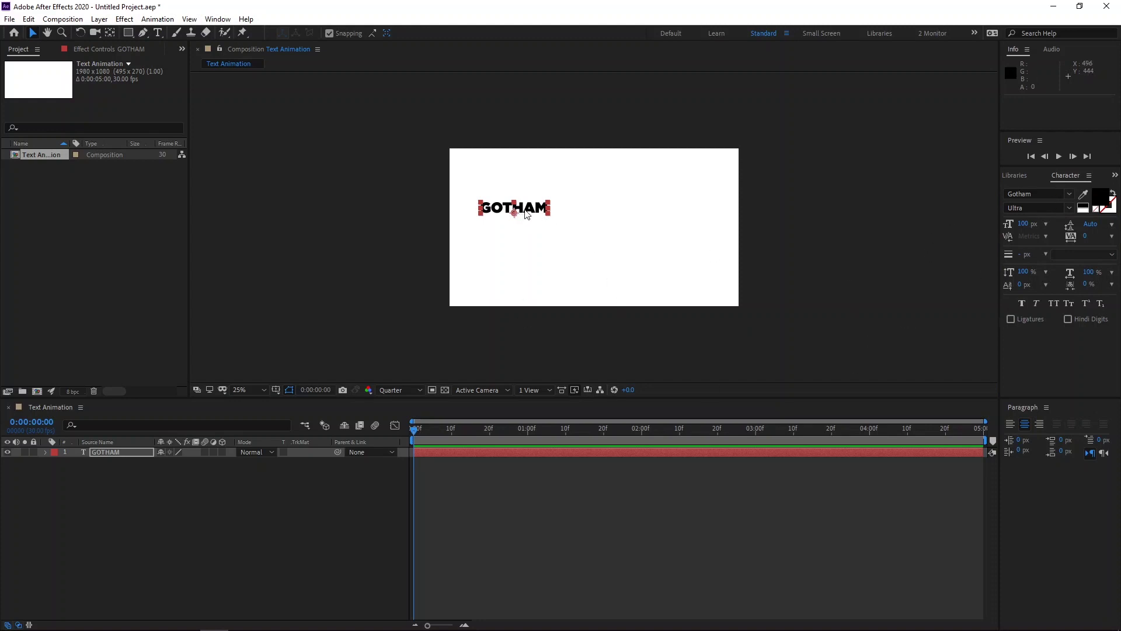
Center the GOTHAM layer's anchor point in the layer content.
scroll(515, 219, up, 2)
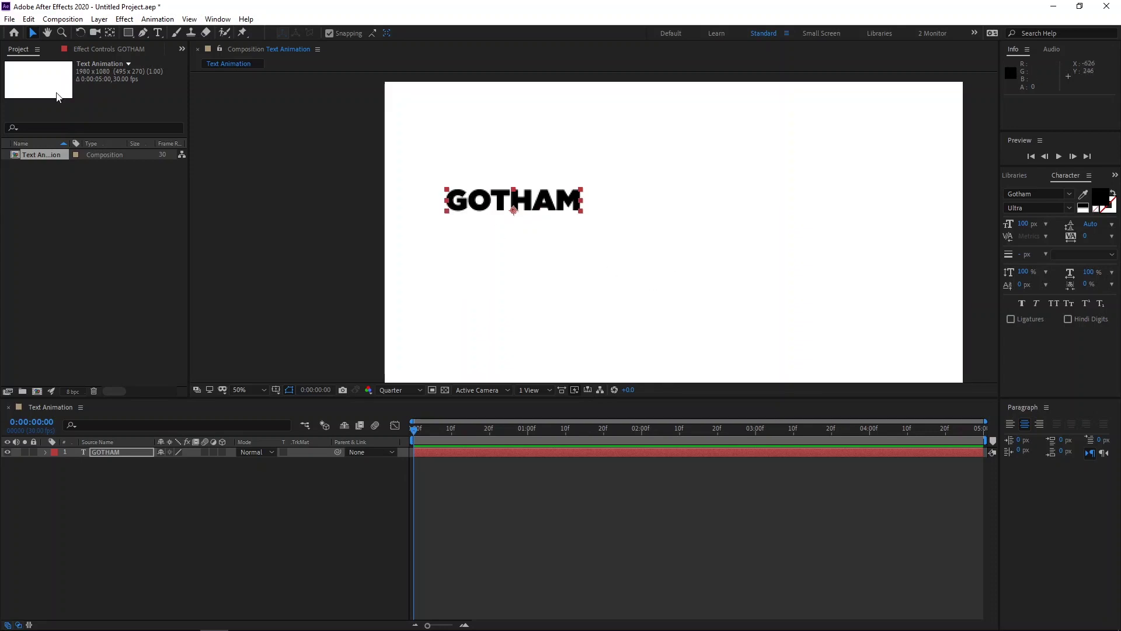
click(99, 19)
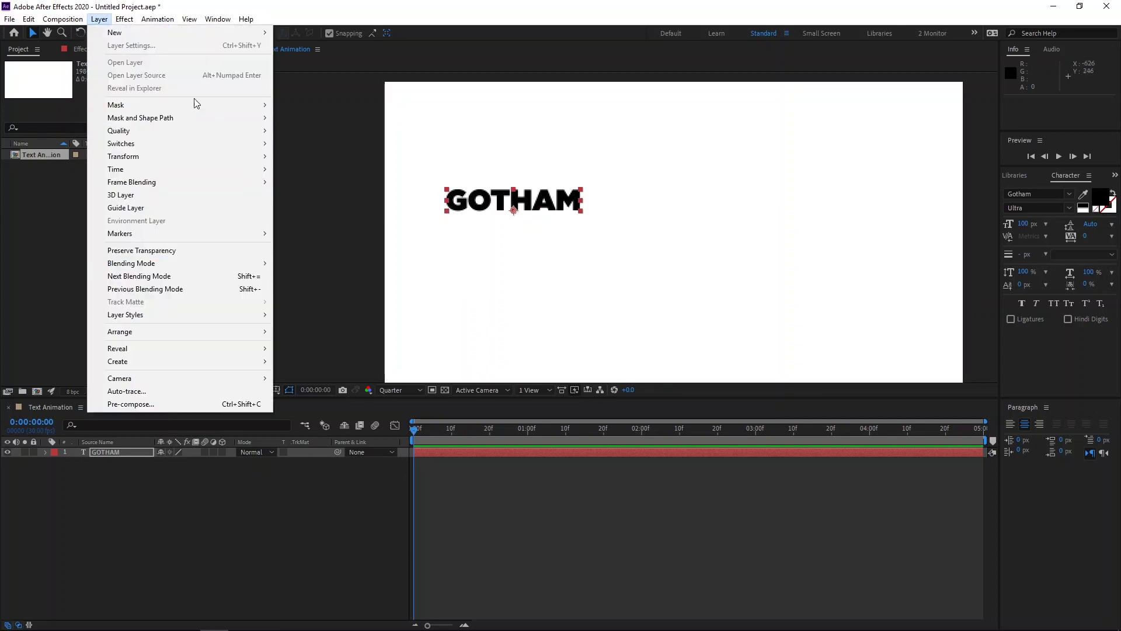
mouse_move(251, 157)
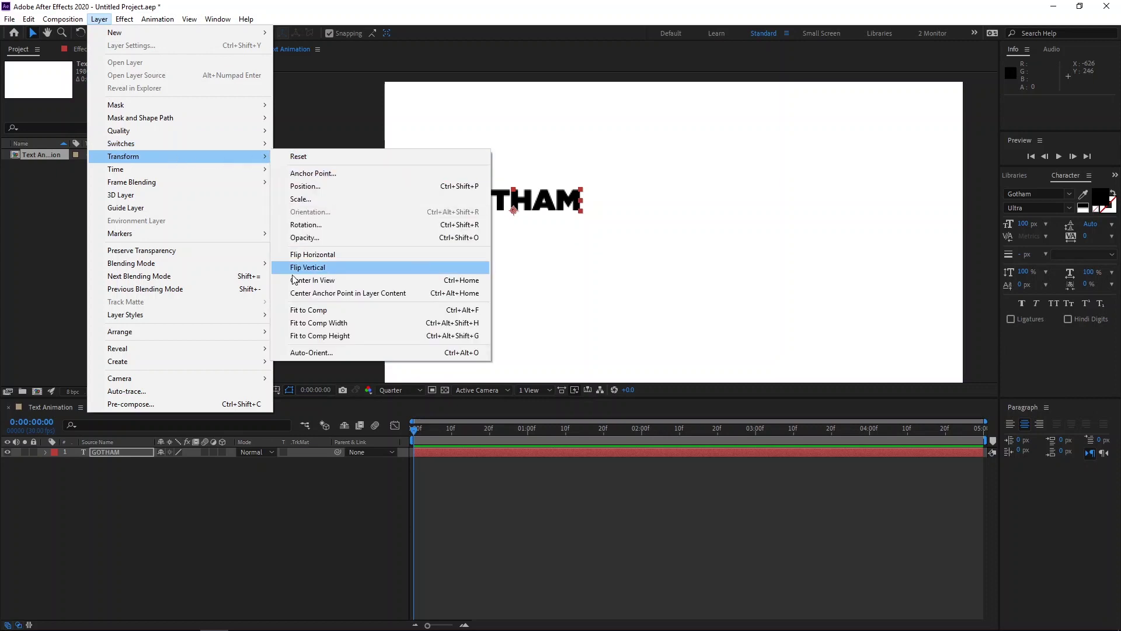
click(343, 295)
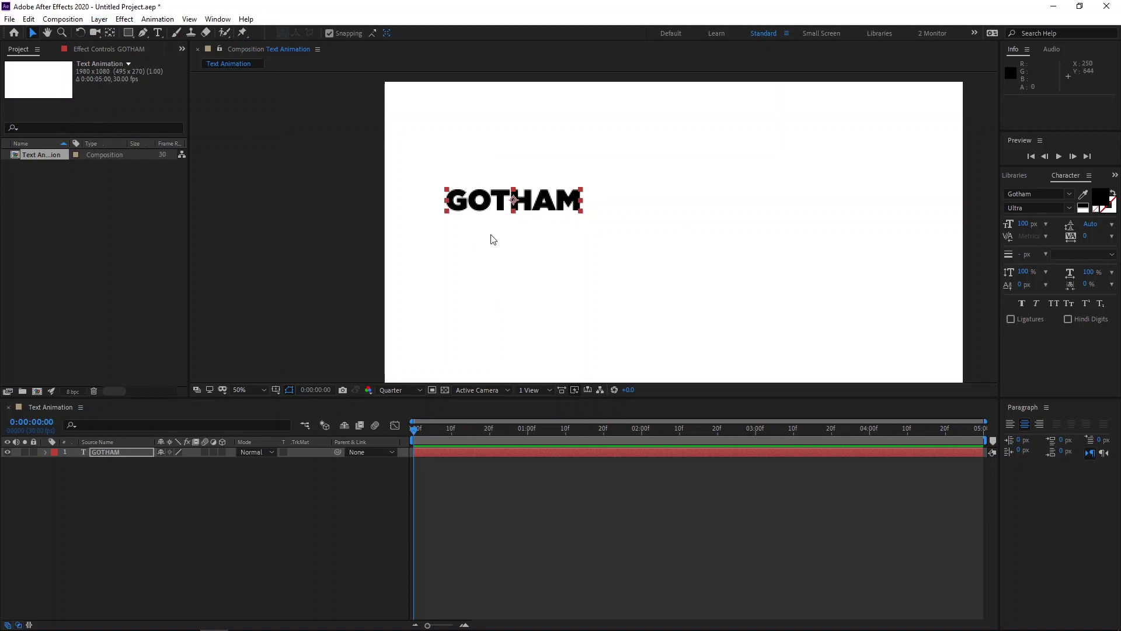
Center the GOTHAM text layer within the composition view.
click(99, 19)
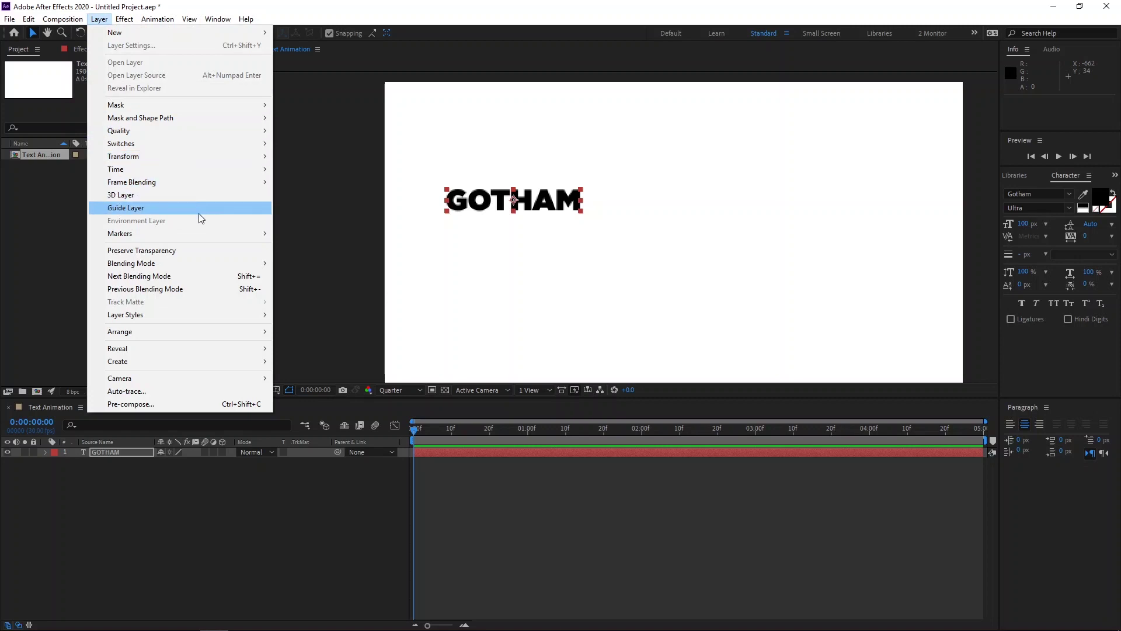
mouse_move(152, 156)
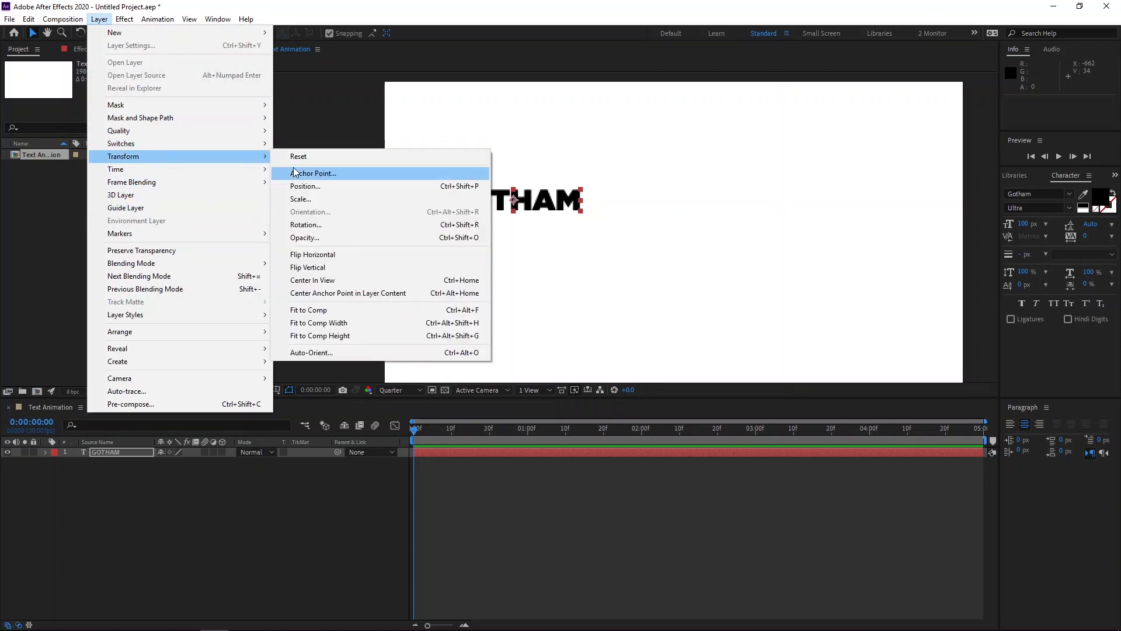
click(345, 279)
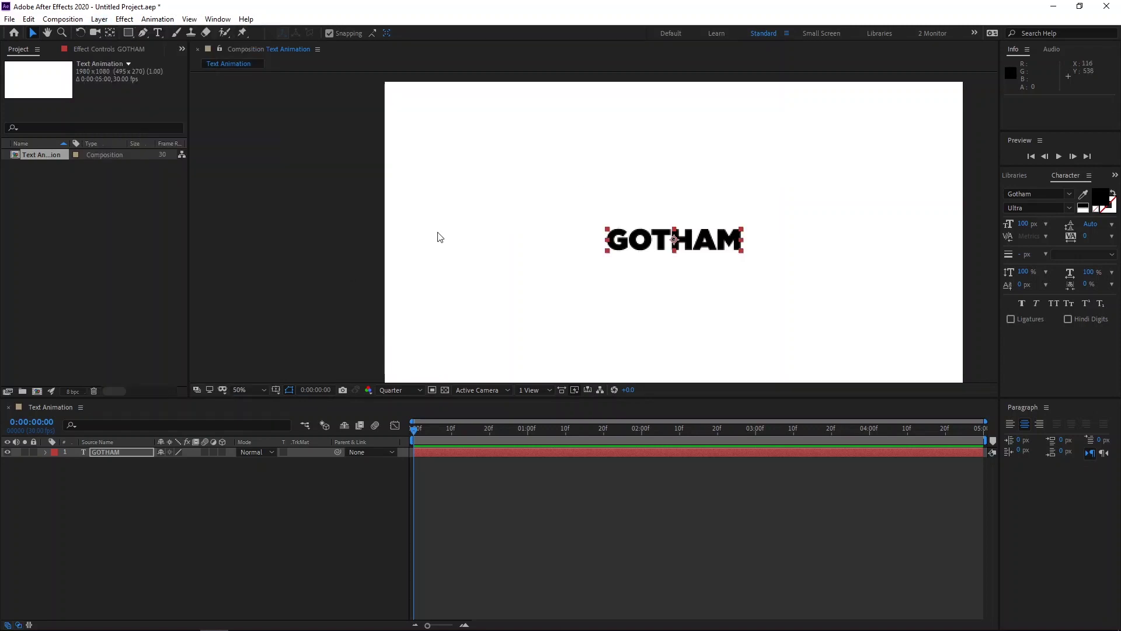
scroll(565, 192, up, 2)
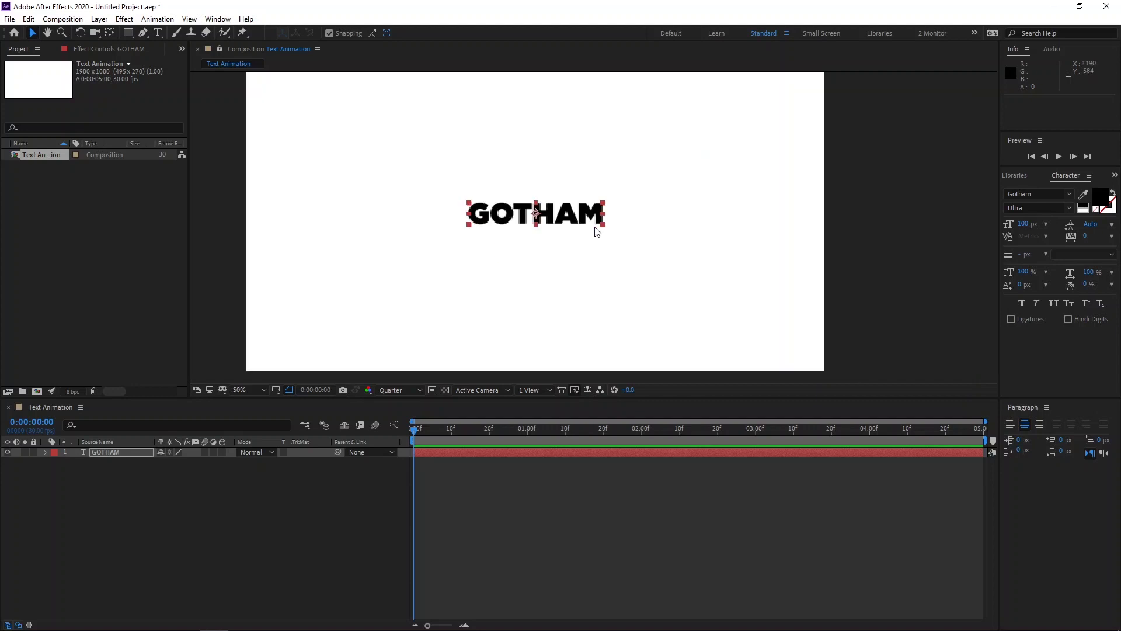
drag(520, 231, 553, 226)
click(563, 241)
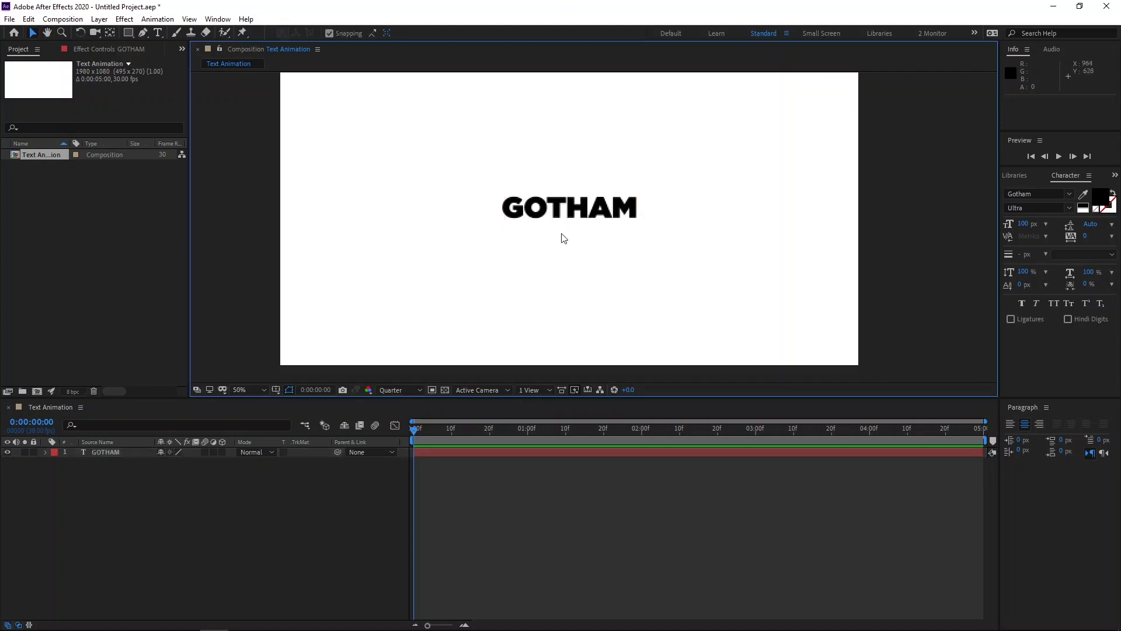
Add a text animator with Opacity and Tracking properties to the GOTHAM layer.
click(559, 211)
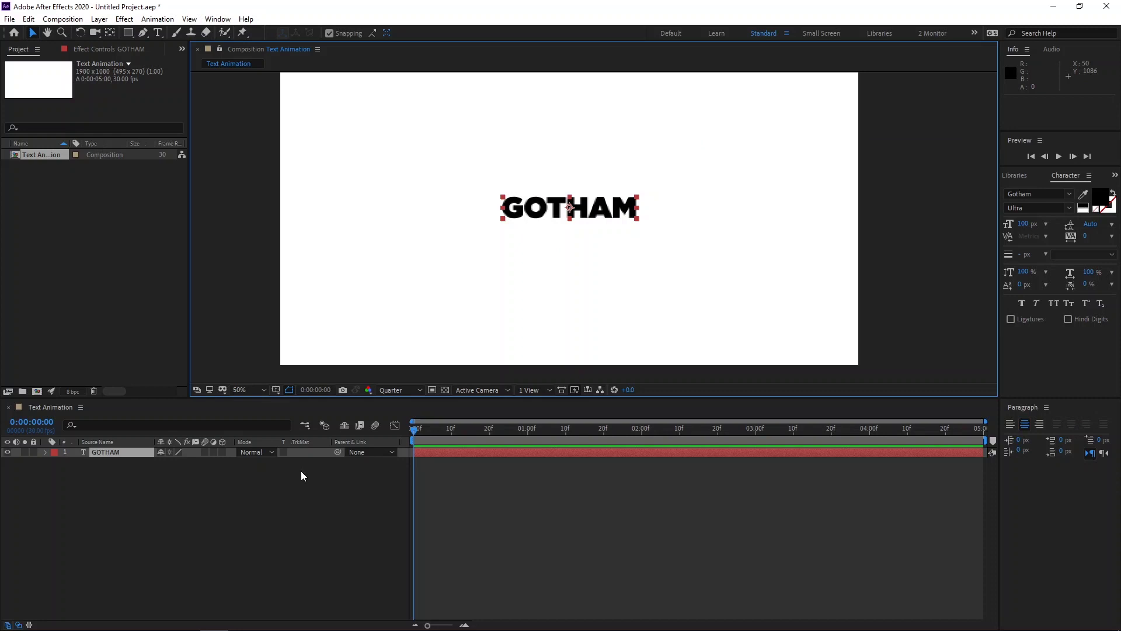
click(45, 453)
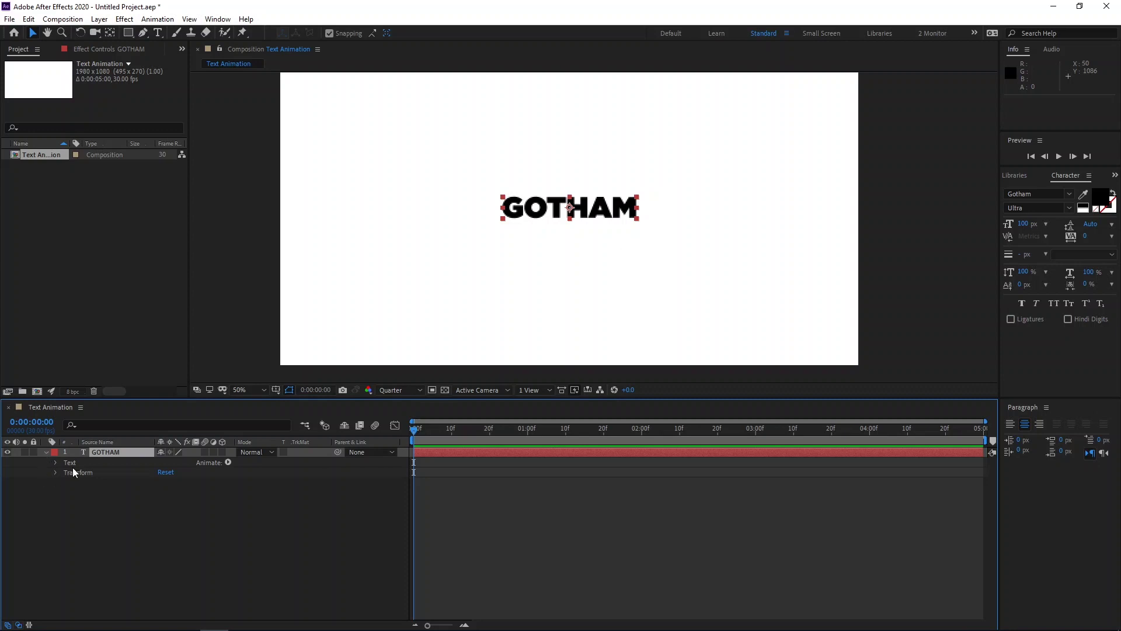
click(228, 462)
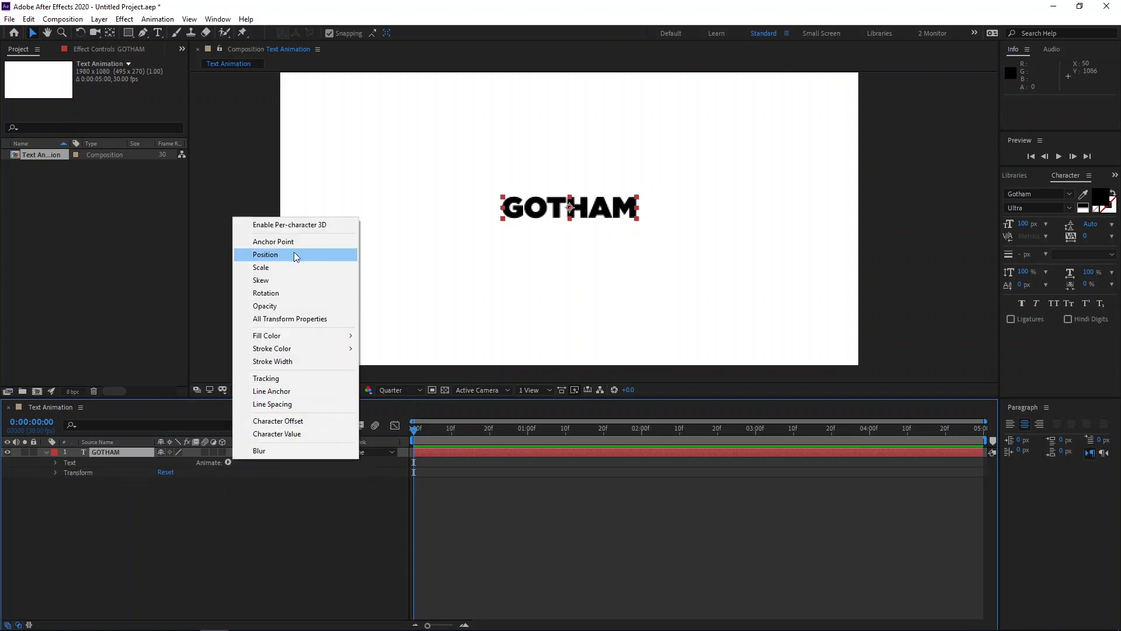
click(279, 306)
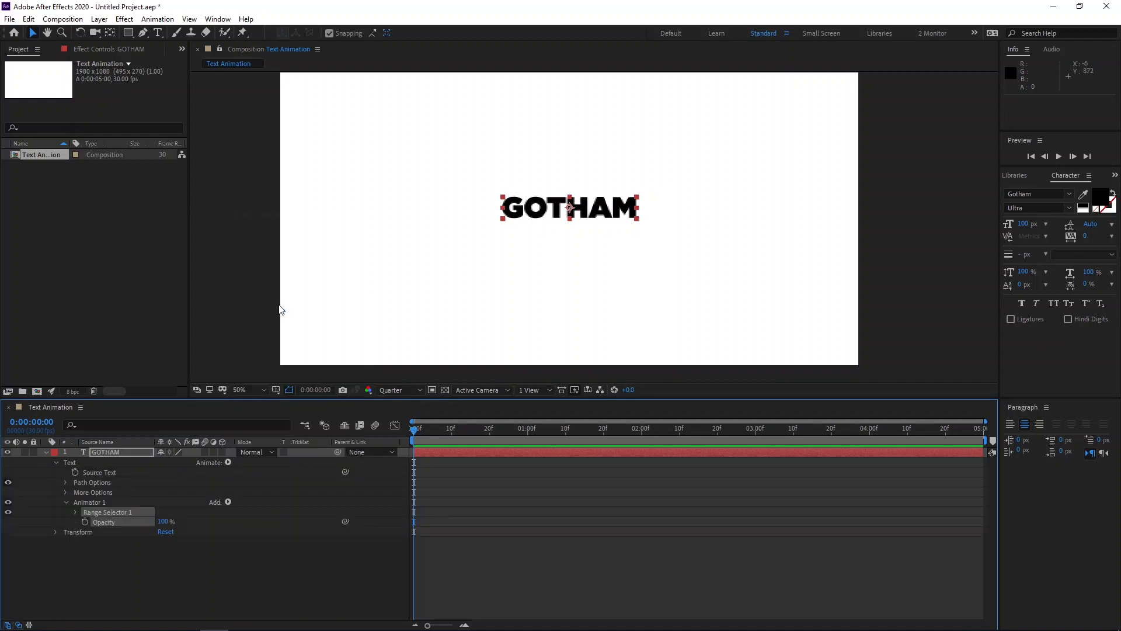
click(229, 502)
mouse_move(234, 506)
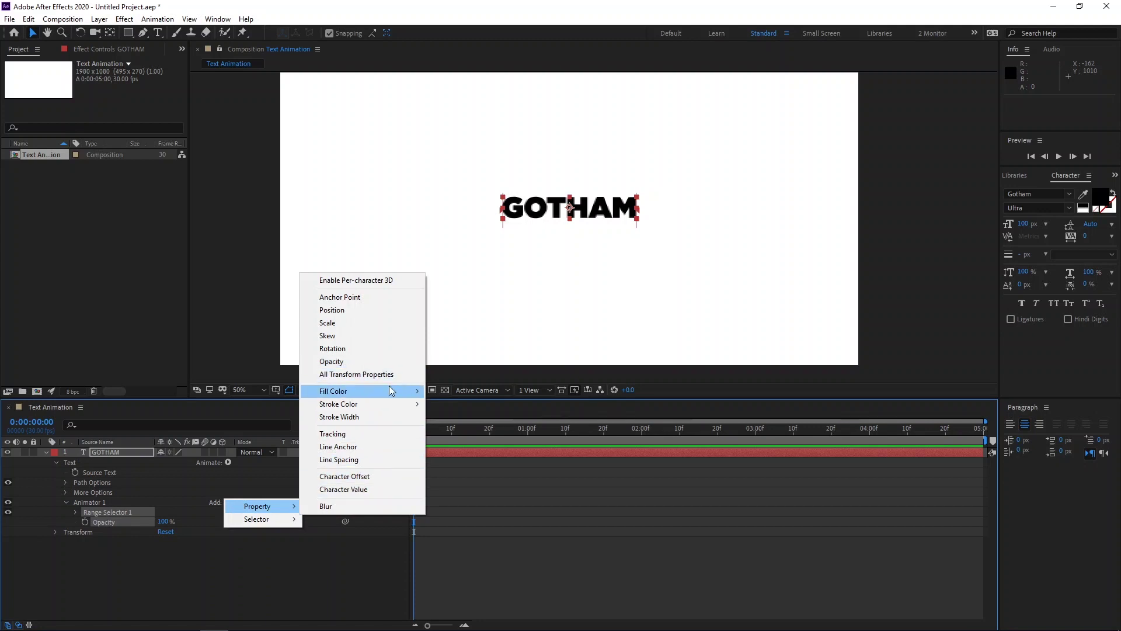
click(352, 433)
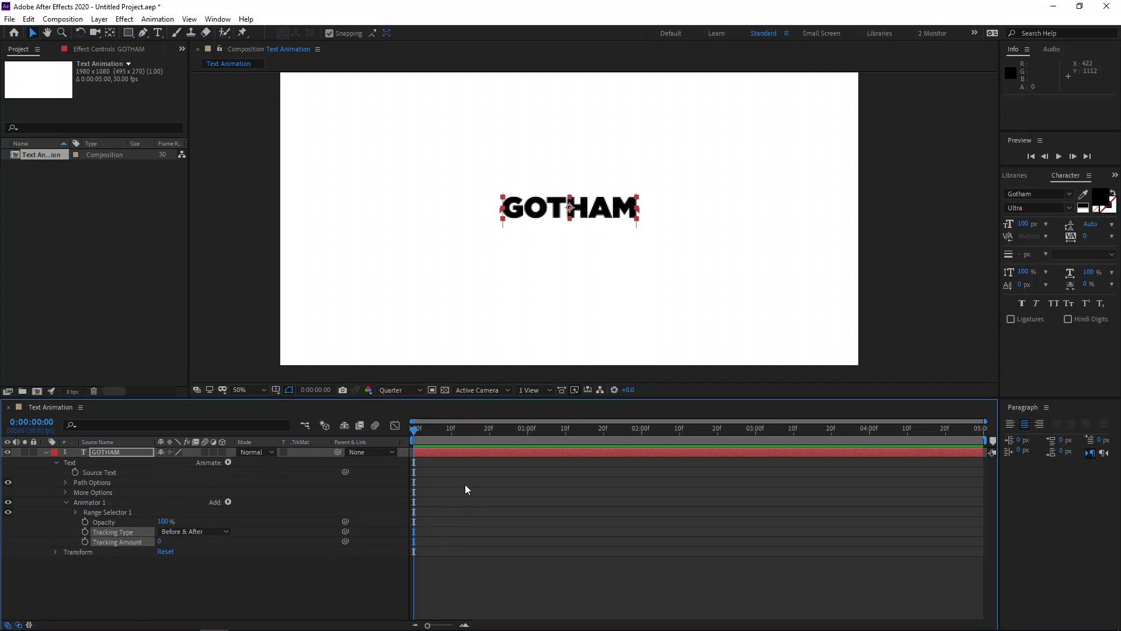
Keyframe the range selector's Offset at -100% on frame 0:00:00:10 and 100% at 0:00:01:00.
click(451, 429)
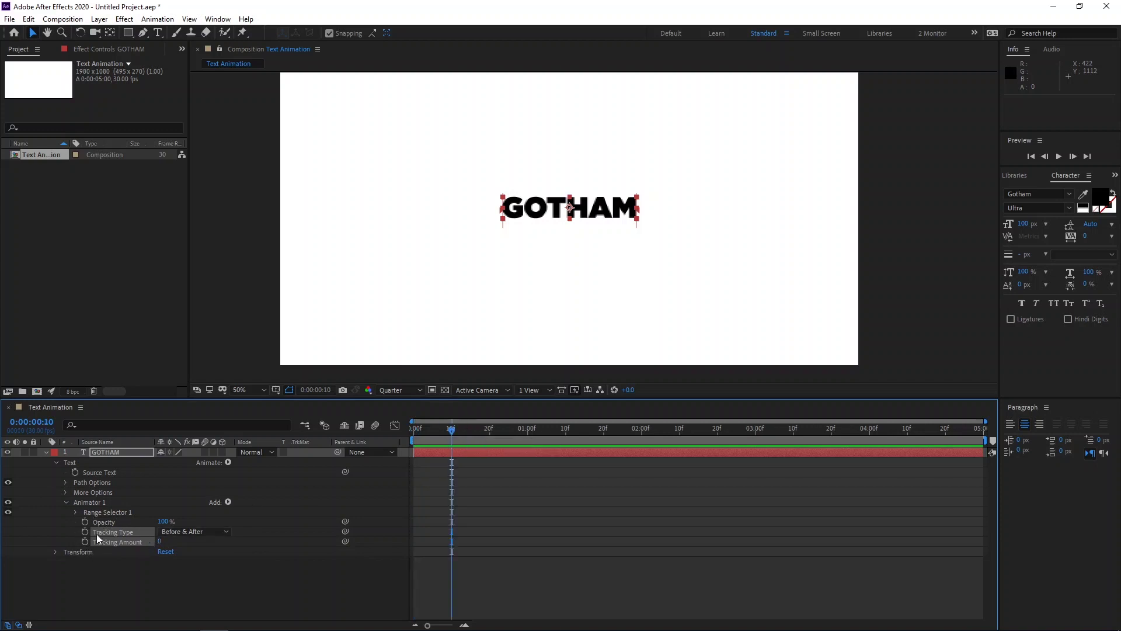
click(76, 513)
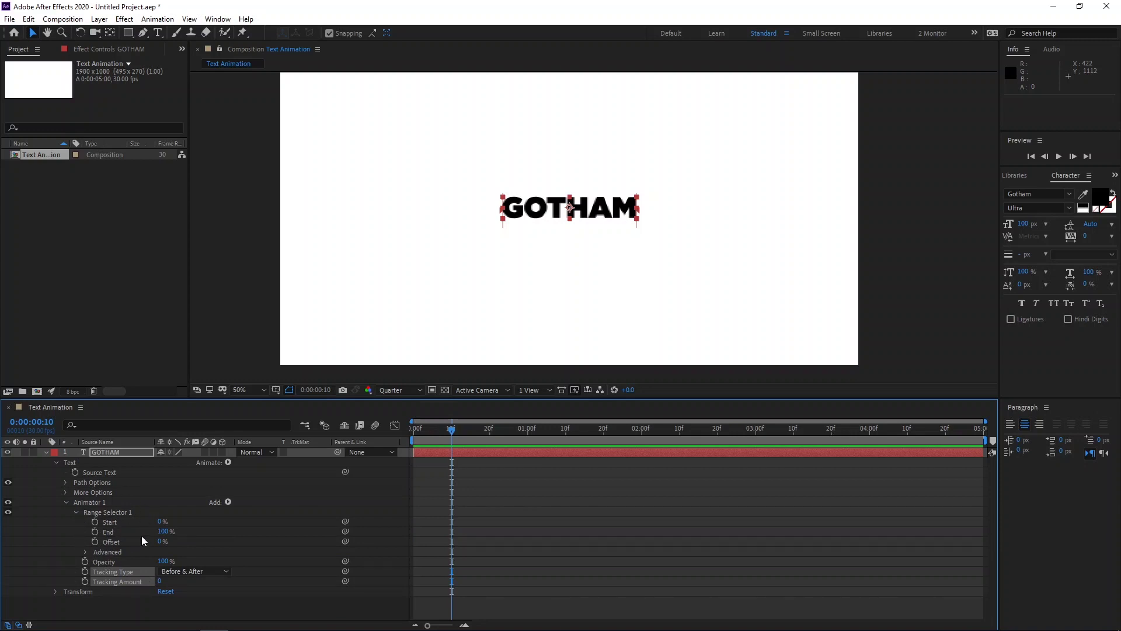
click(94, 541)
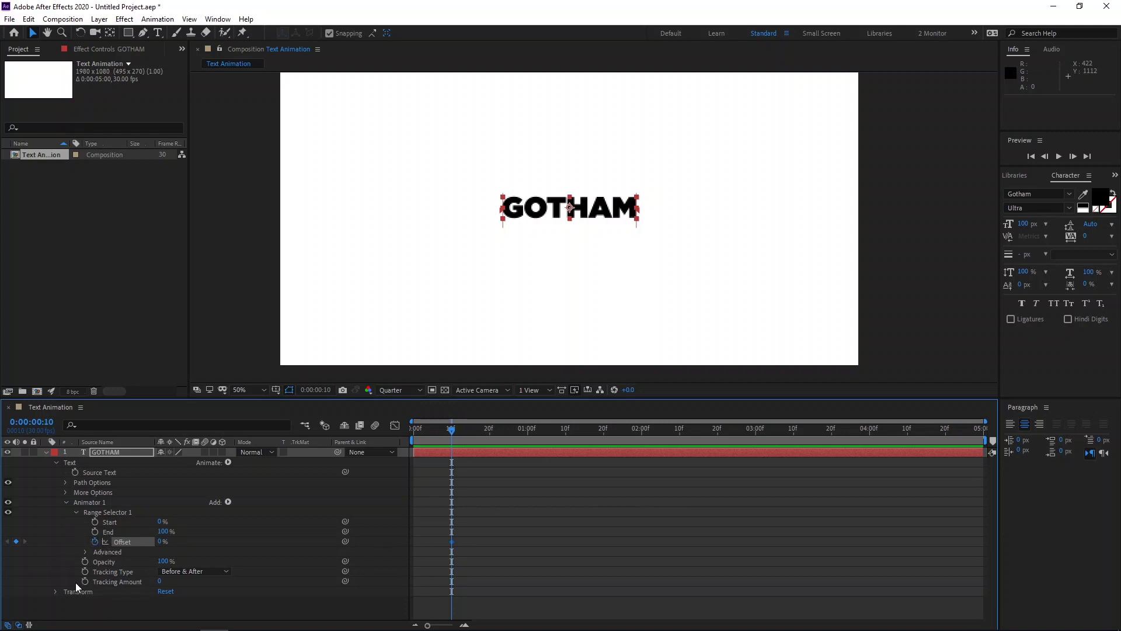
drag(163, 541, 1, 552)
click(527, 430)
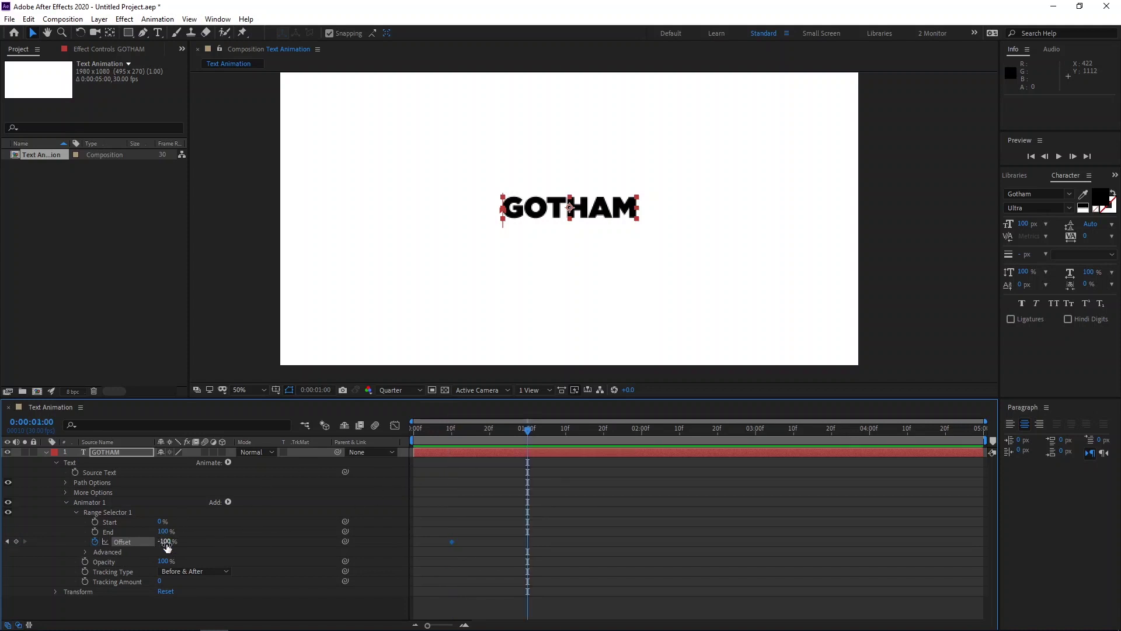
drag(167, 541, 450, 540)
Set the range selector's advanced Shape to Ramp Up, with Ease High and Ease Low both at 100%.
click(86, 552)
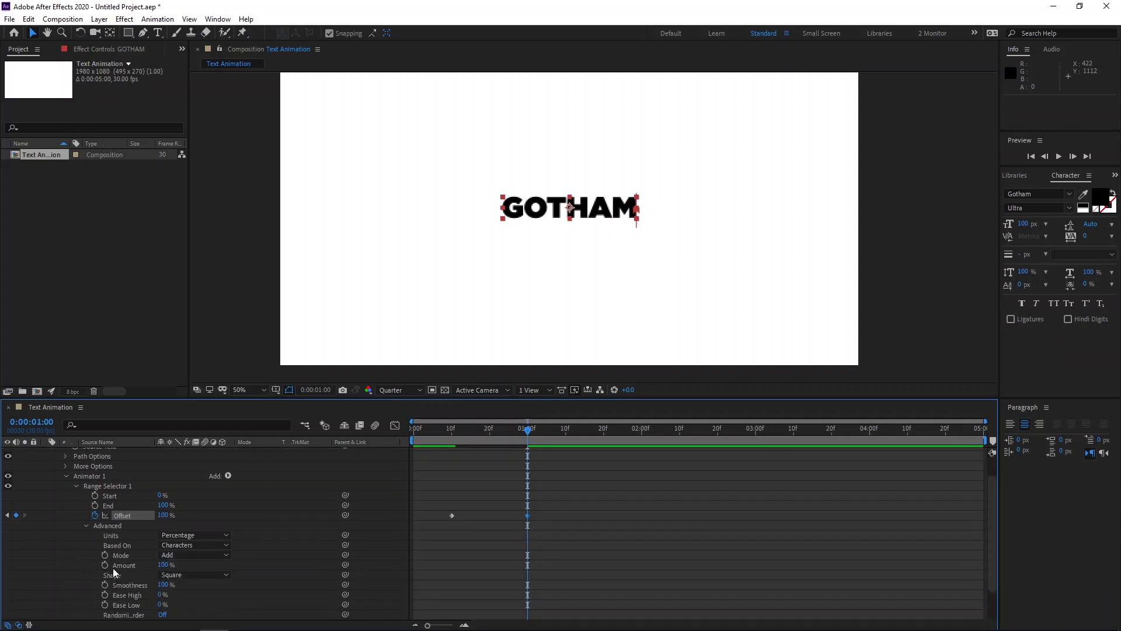
click(173, 574)
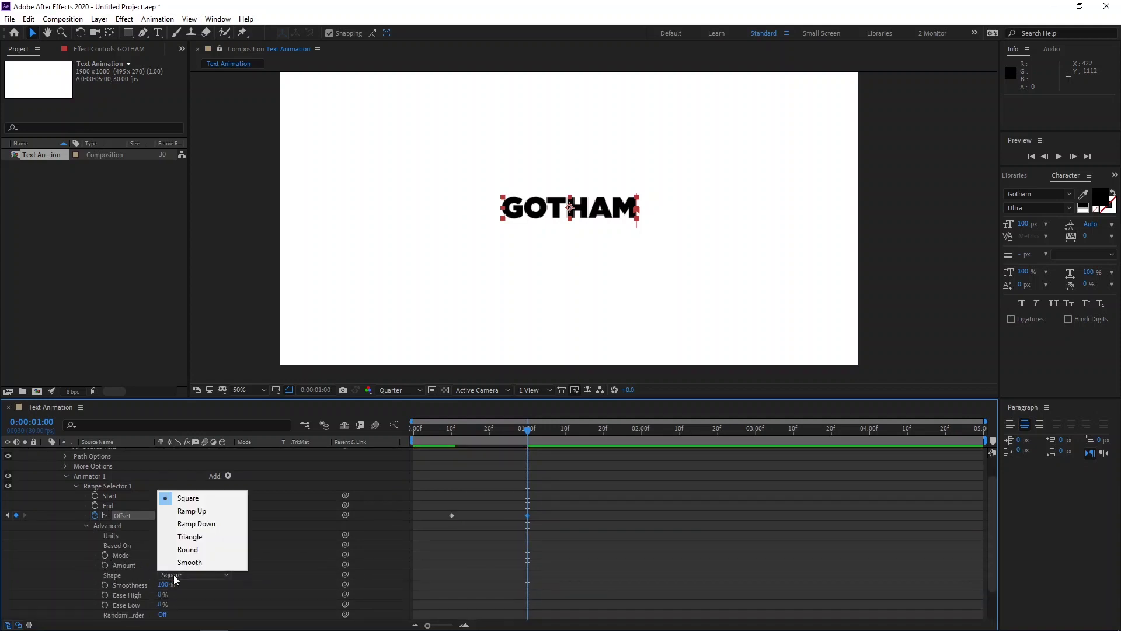
click(193, 512)
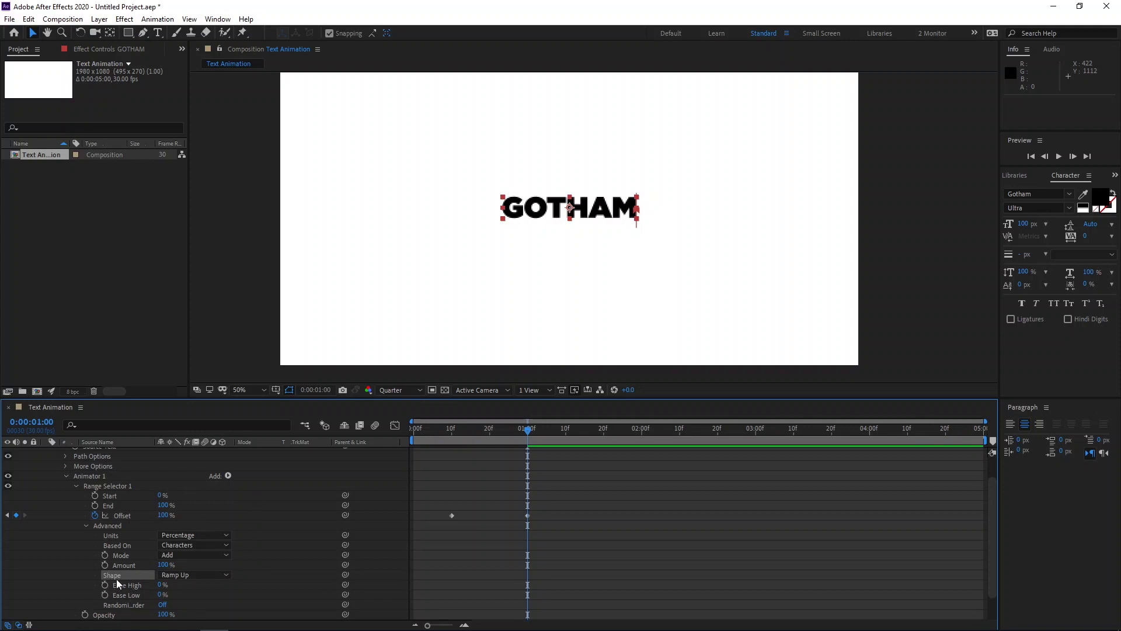
drag(163, 585, 357, 577)
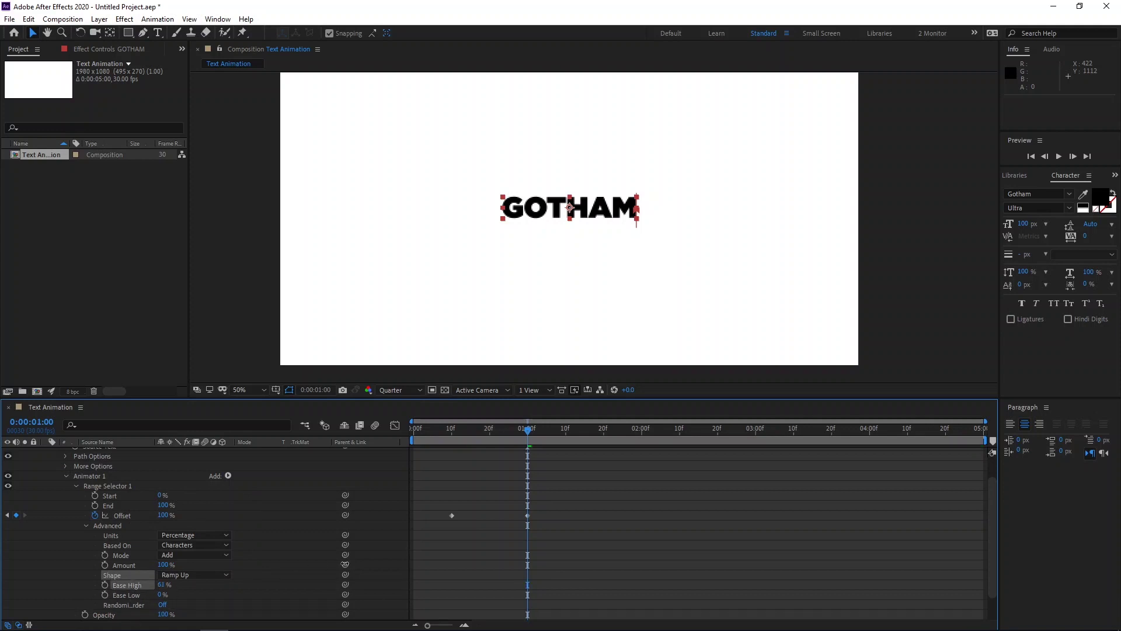
drag(162, 595, 220, 584)
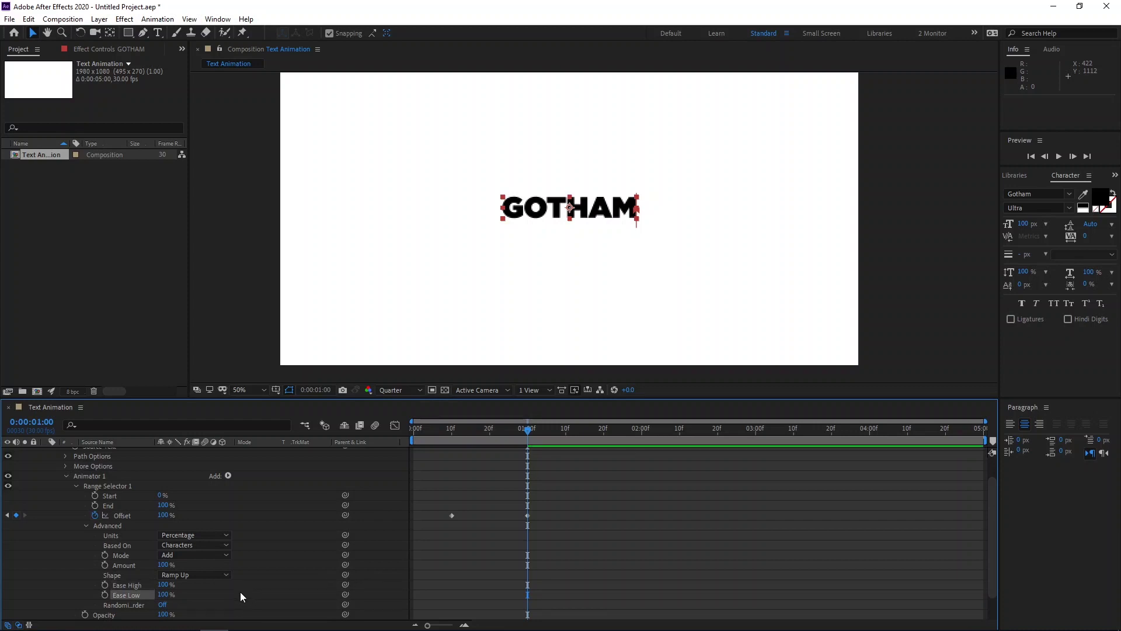
Set the animator's Opacity to 1% and its Tracking Amount to 50.
scroll(240, 591, down, 1)
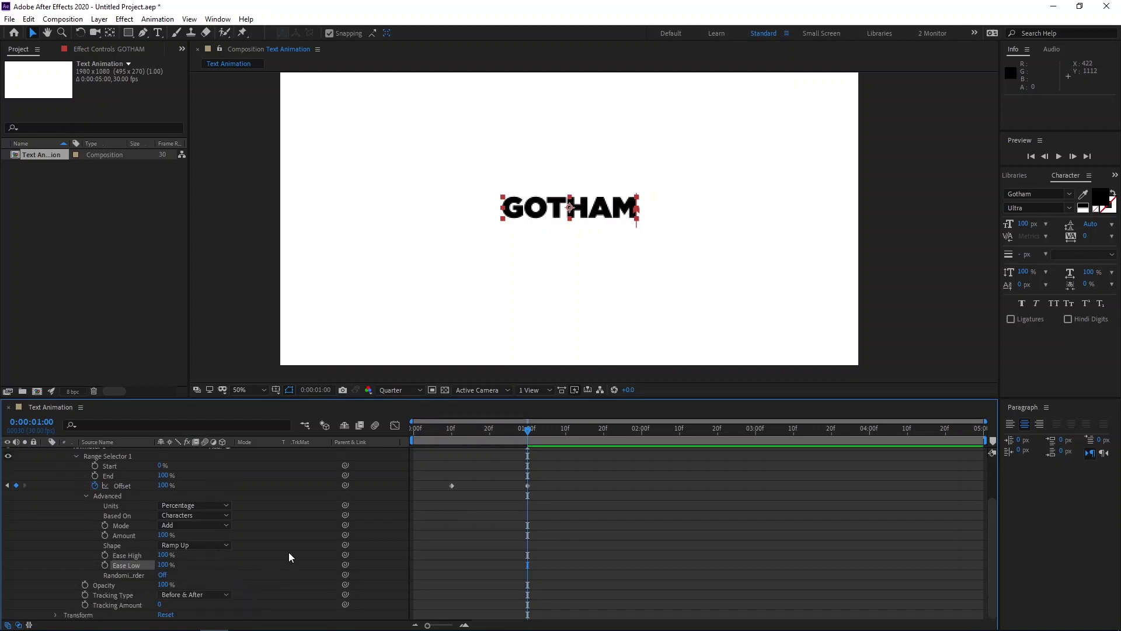
click(163, 584)
text(1)
key(Return)
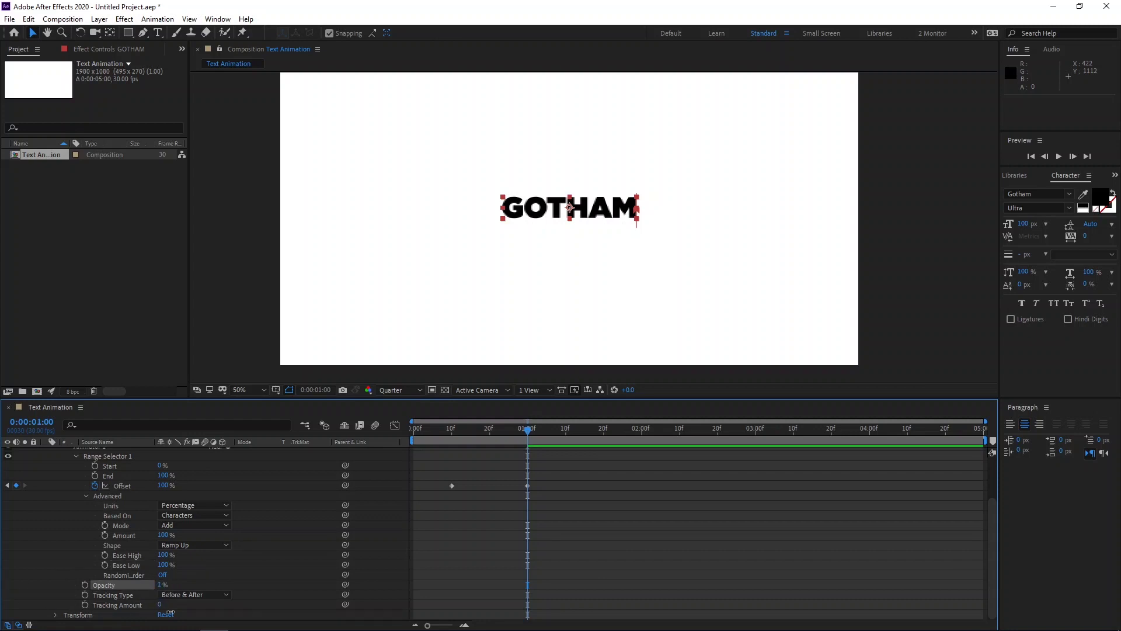
click(161, 604)
text(50)
click(248, 585)
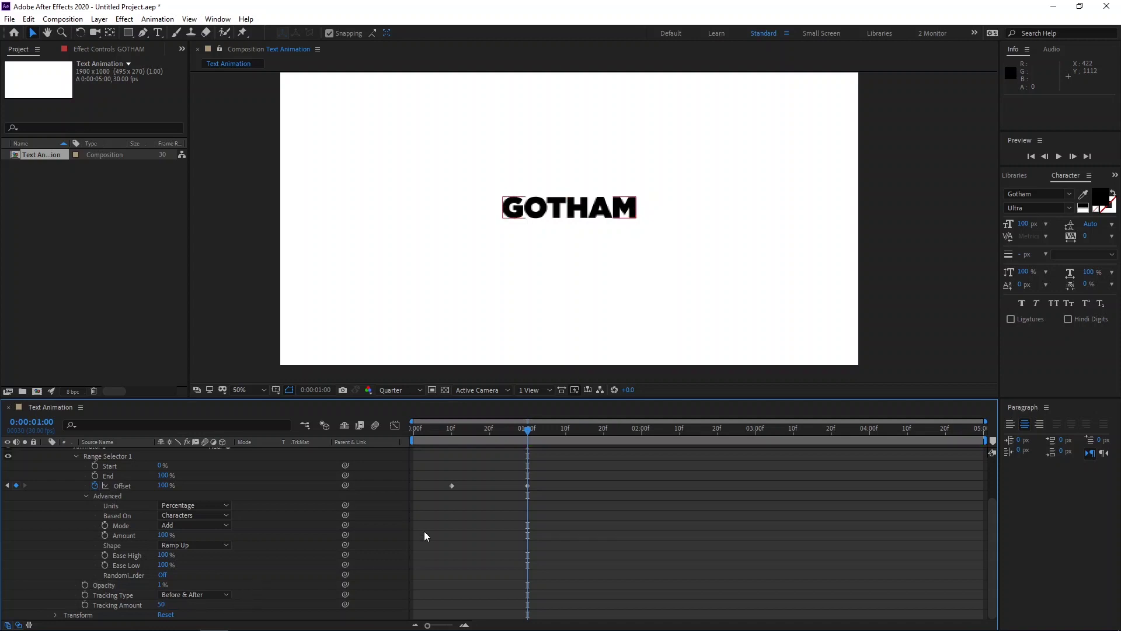
Play a preview of the GOTHAM text animation, then return the playhead to the start of the timeline.
key(space)
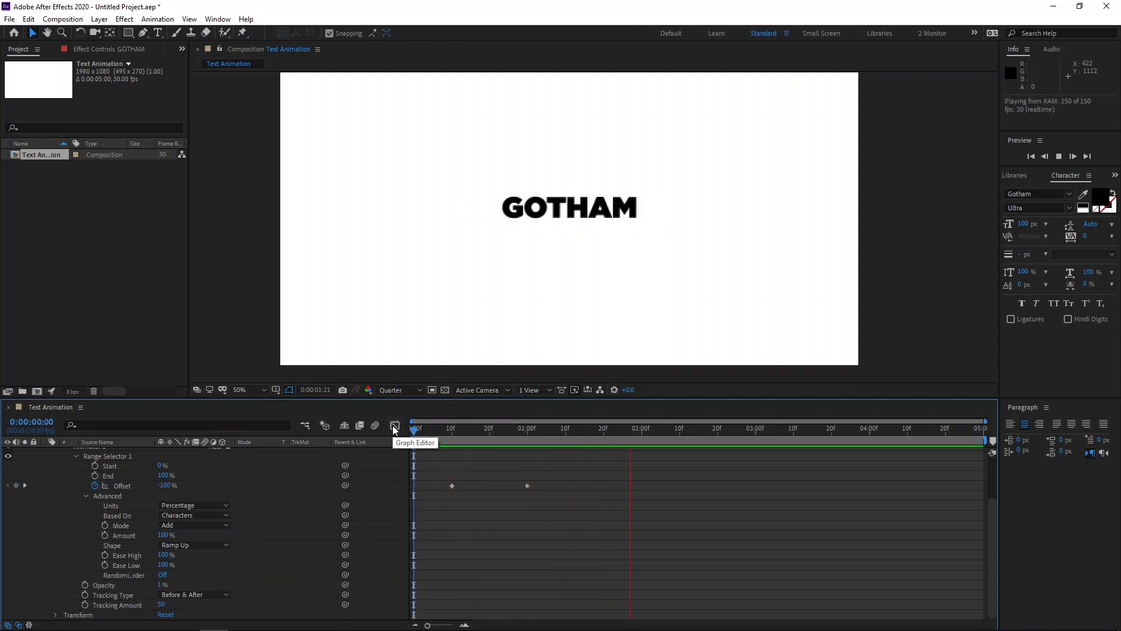
drag(442, 434, 393, 442)
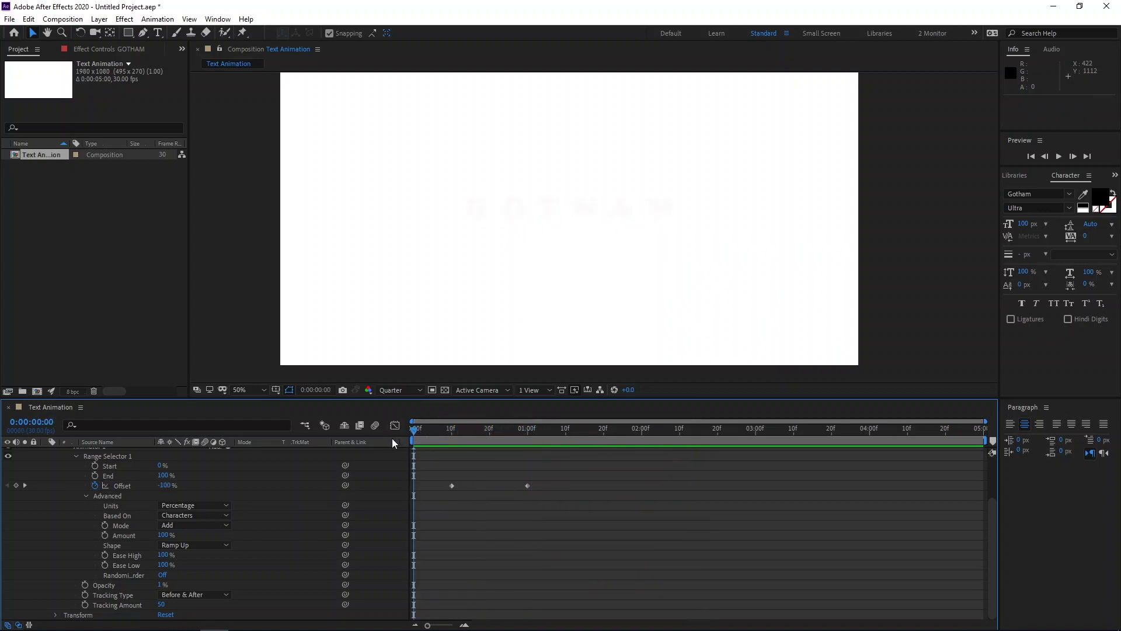
Add a Scale keyframe of 150% to the GOTHAM layer at 0:00:01:00.
key(space)
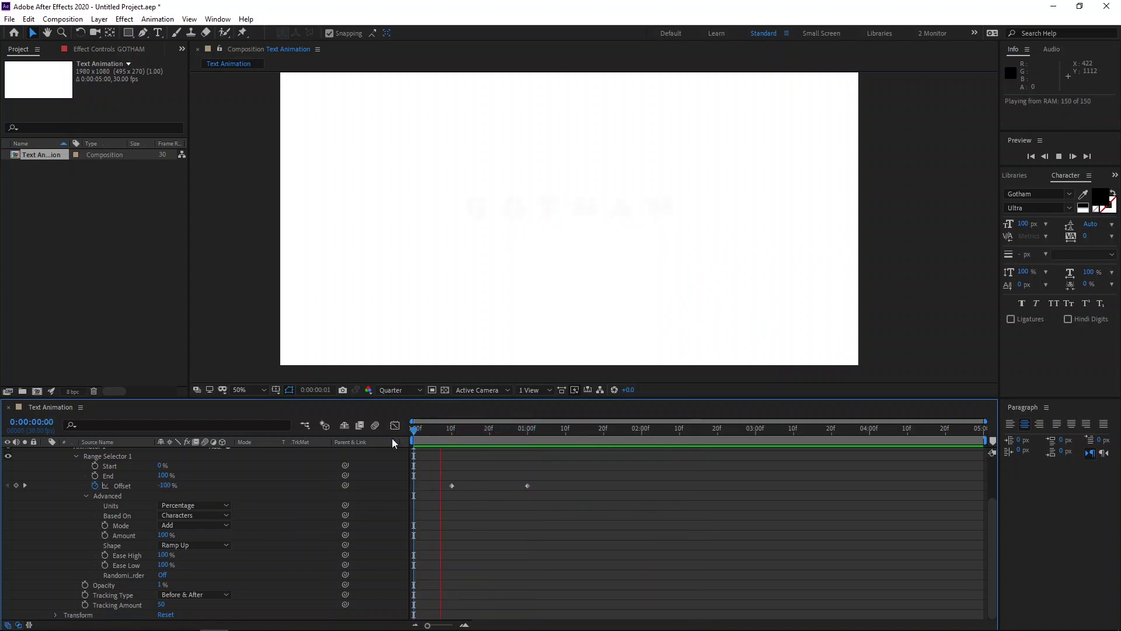
click(528, 432)
scroll(500, 516, up, 2)
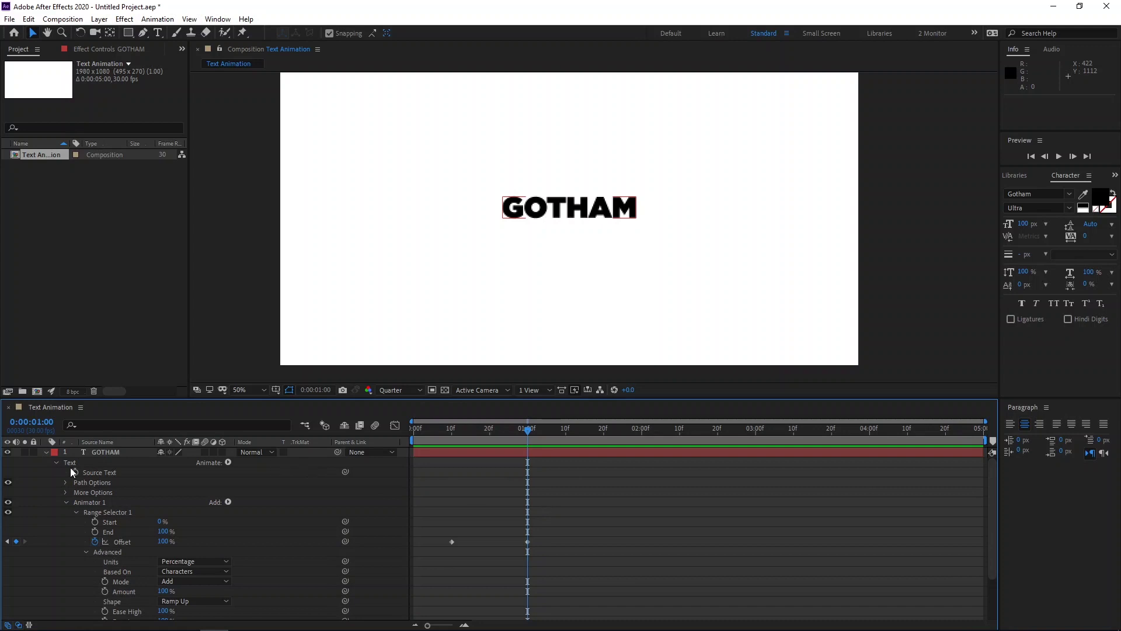
click(90, 453)
key(s)
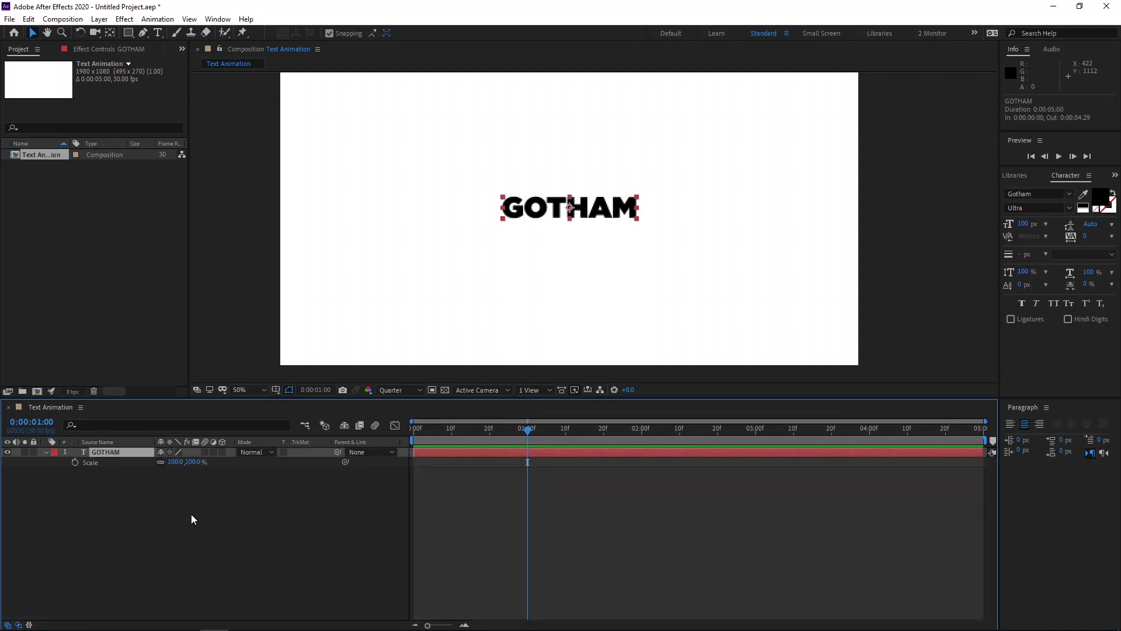
click(75, 462)
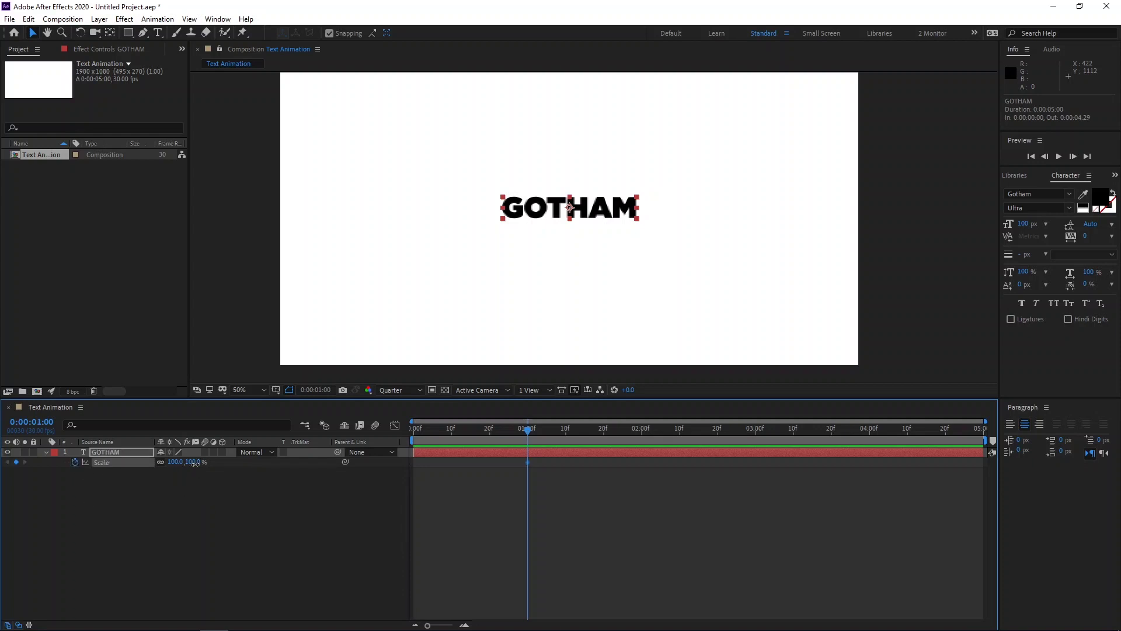
click(195, 462)
text(150)
key(Return)
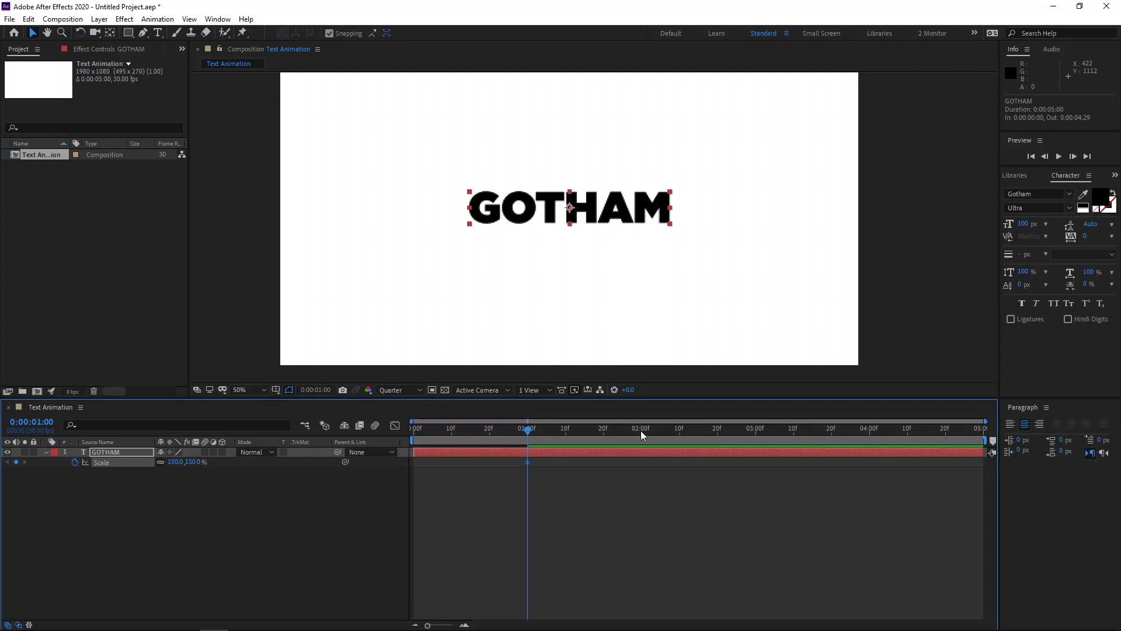
Add a second Scale keyframe of 100% to the GOTHAM layer at 0:00:02:00.
click(640, 430)
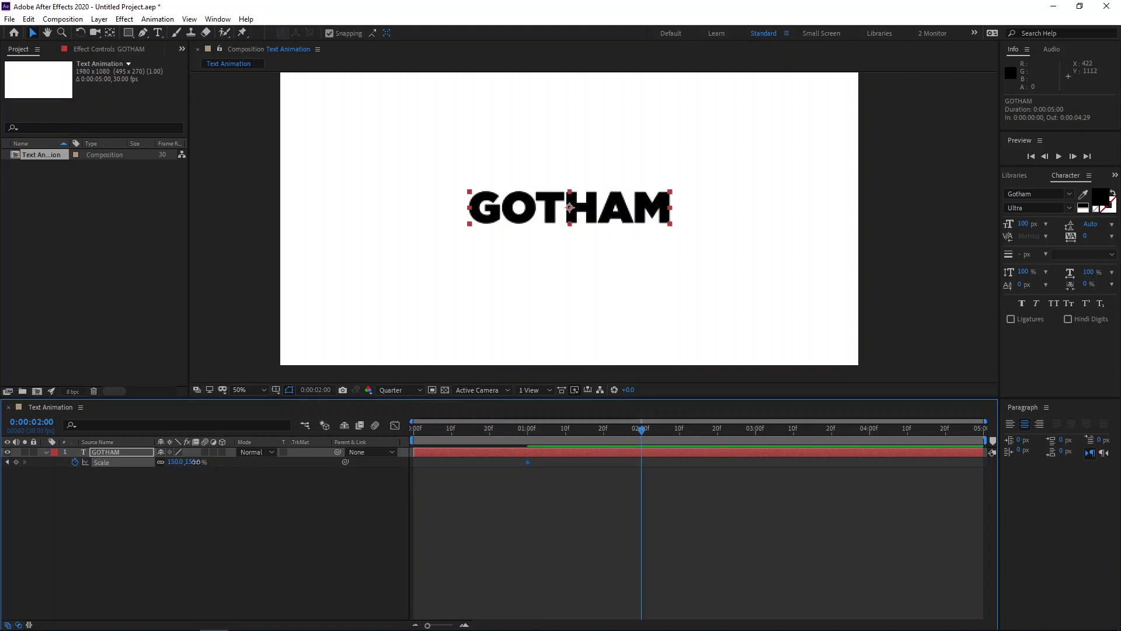
click(195, 462)
text(100)
key(Return)
Preview the scale animation from the timeline start and from about 0:00:01:00, then return the playhead to 0:00:01:00.
drag(527, 429, 401, 441)
key(space)
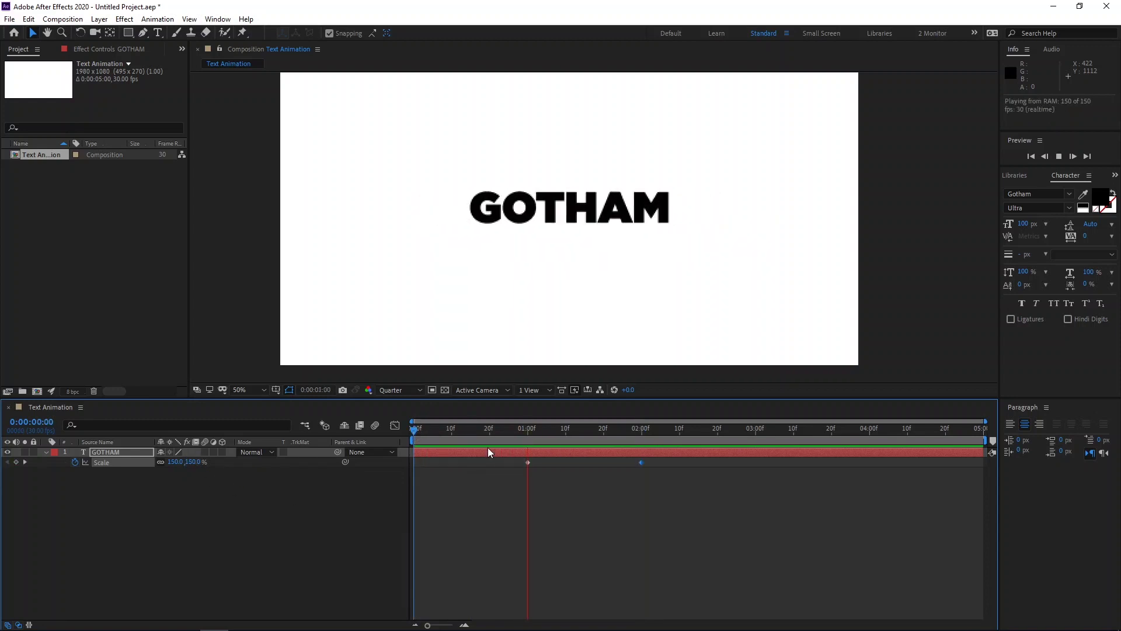
key(space)
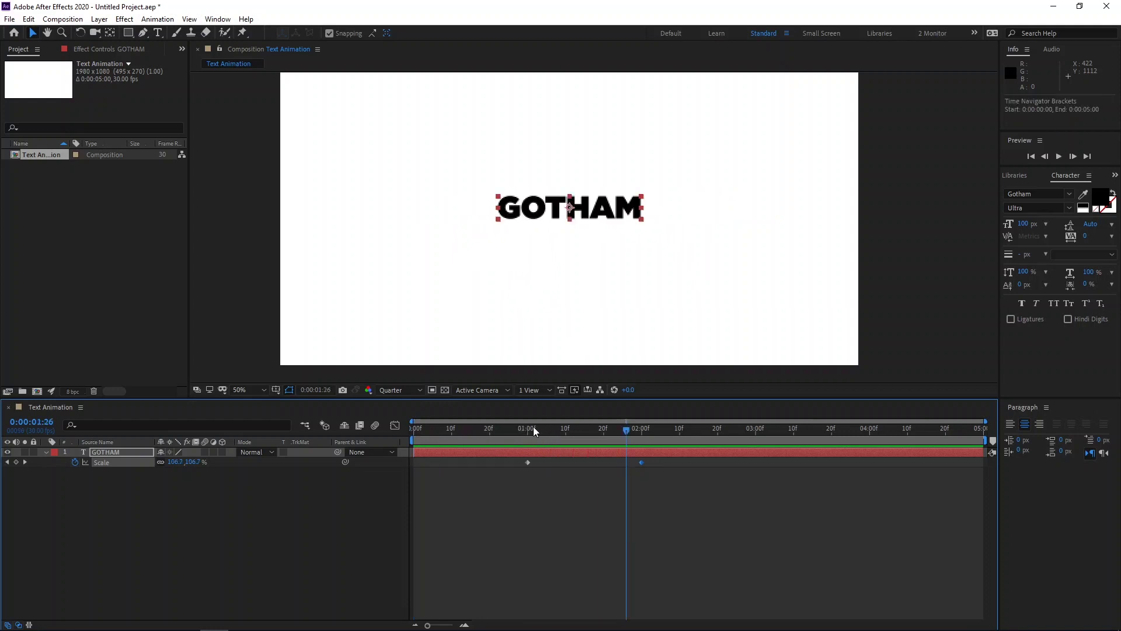
drag(533, 427, 528, 426)
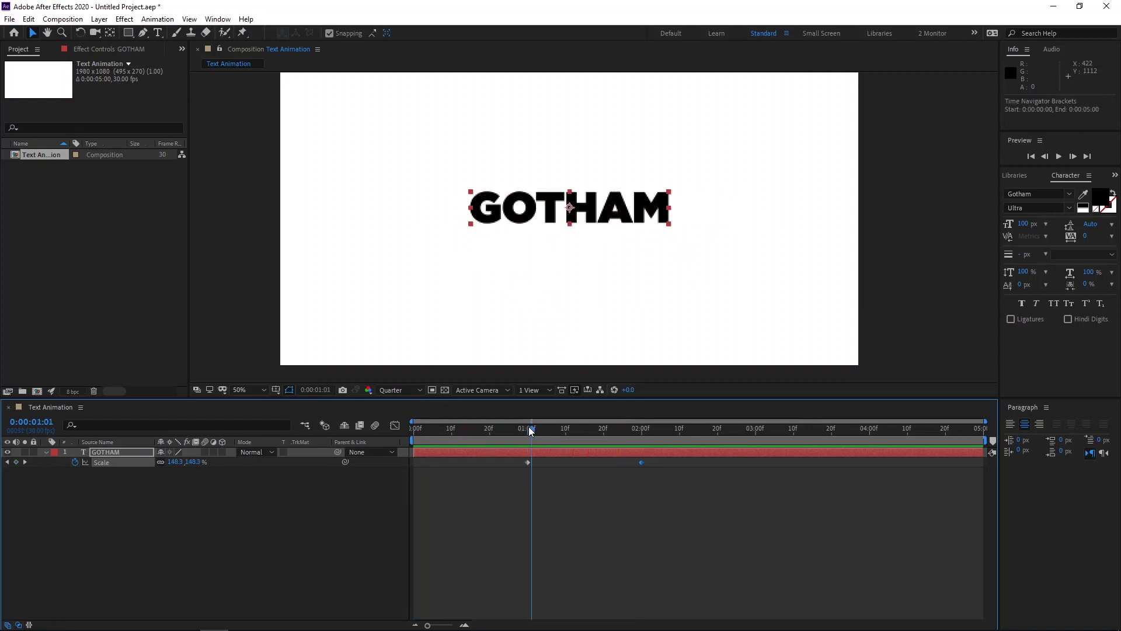
key(space)
key(space)
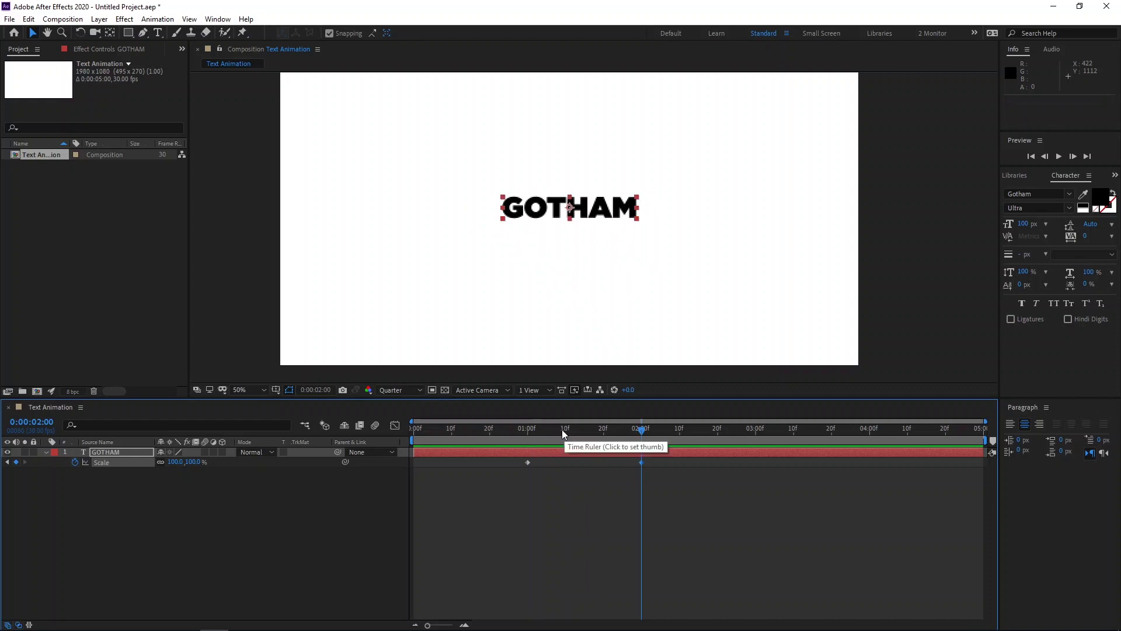
drag(562, 429, 528, 430)
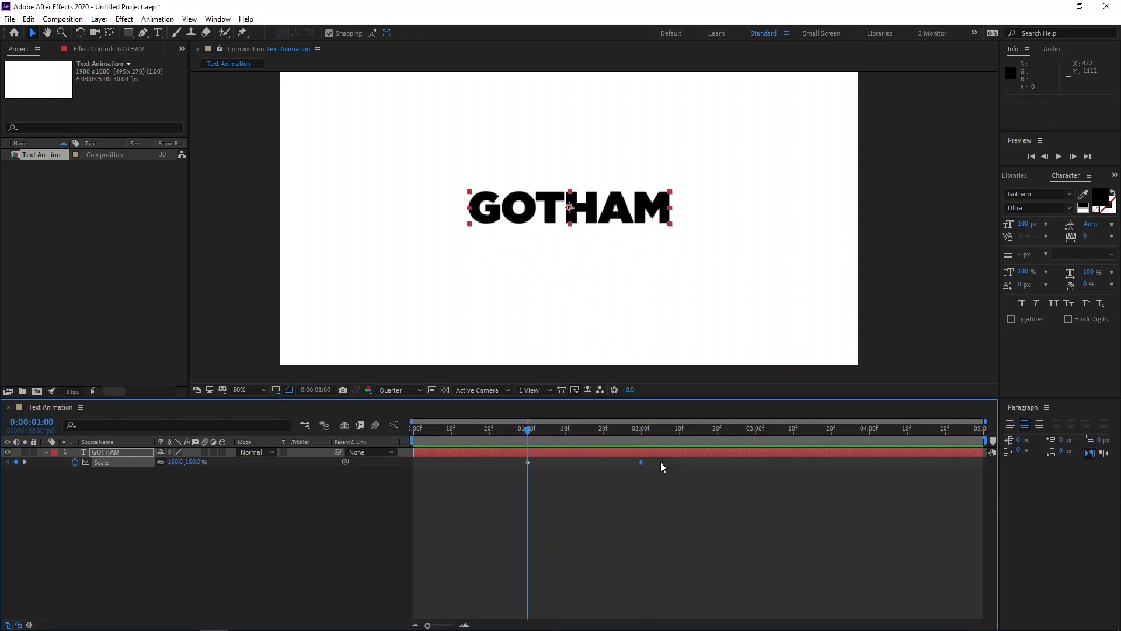
Apply Easy Ease to both Scale keyframes of the GOTHAM layer.
drag(676, 486, 494, 459)
right_click(527, 463)
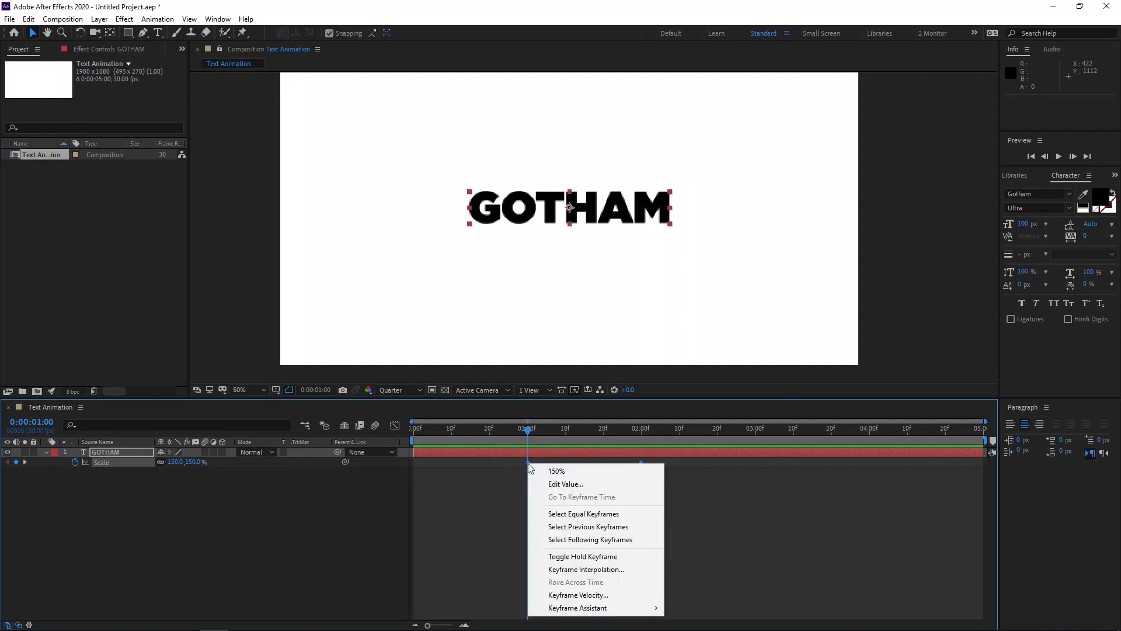
mouse_move(580, 609)
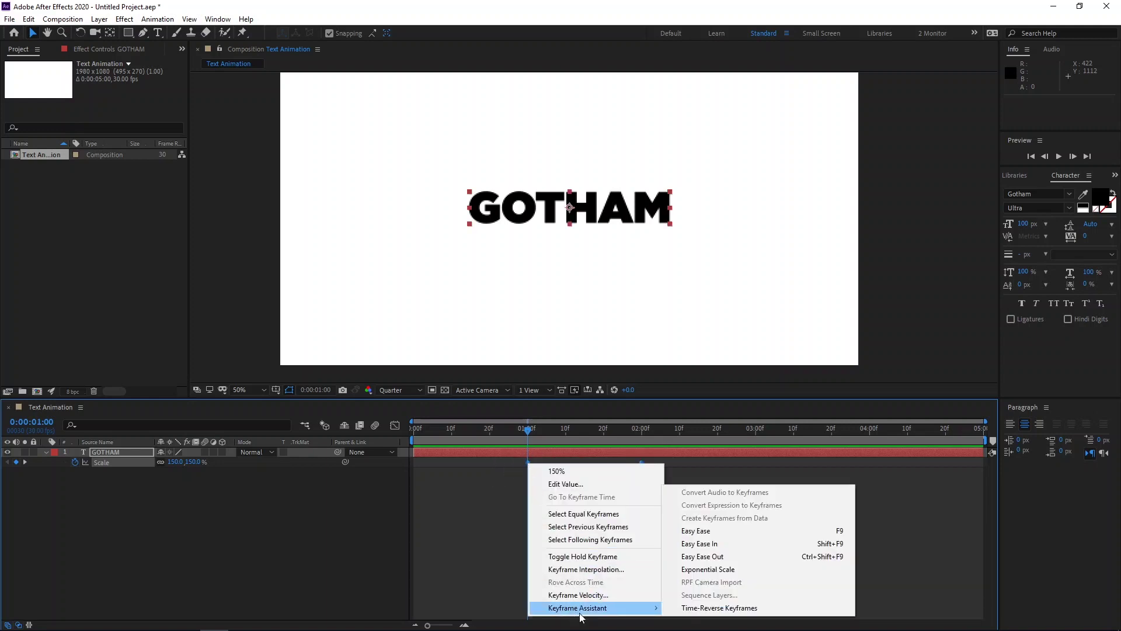
click(736, 536)
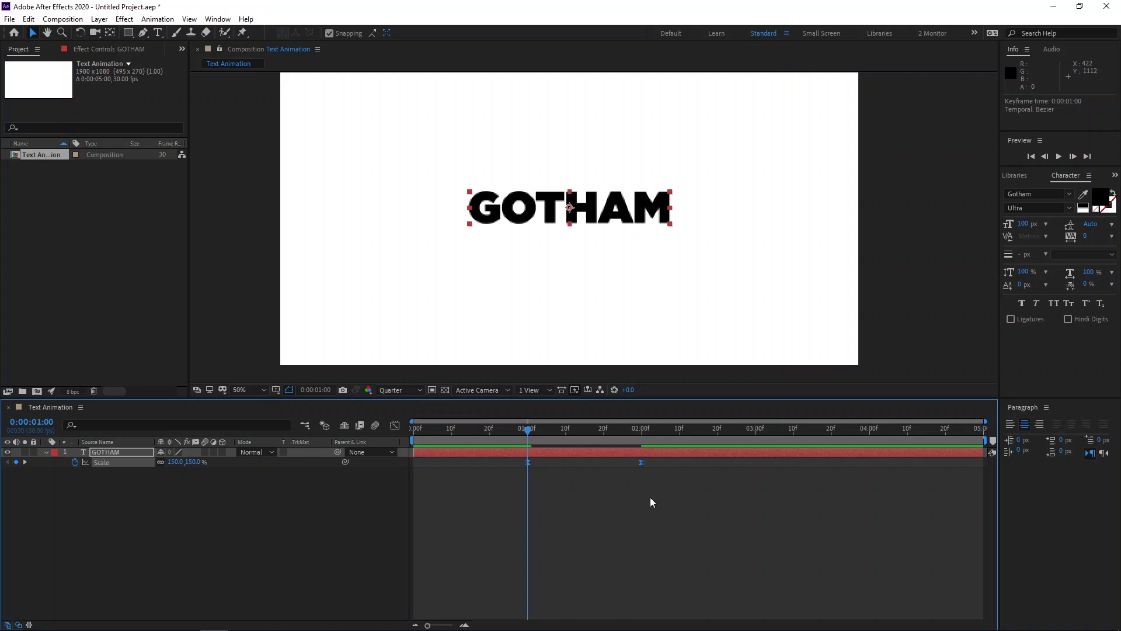
Reshape the Scale speed graph so the text shrinks fast at first and eases slowly into the 0:00:02:00 keyframe.
click(399, 426)
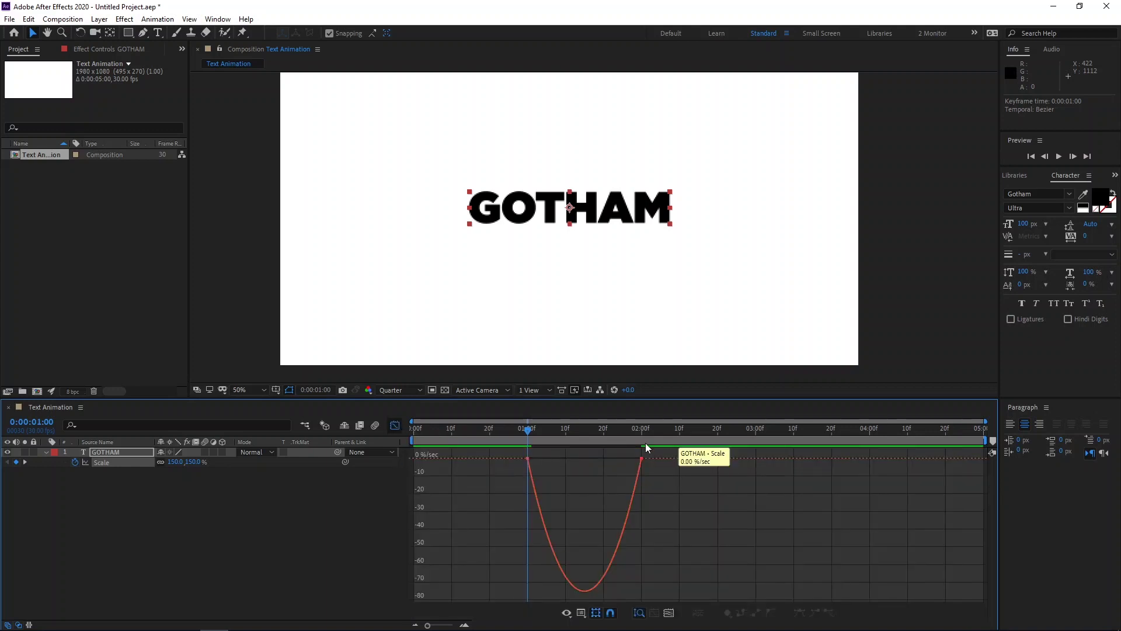
right_click(581, 513)
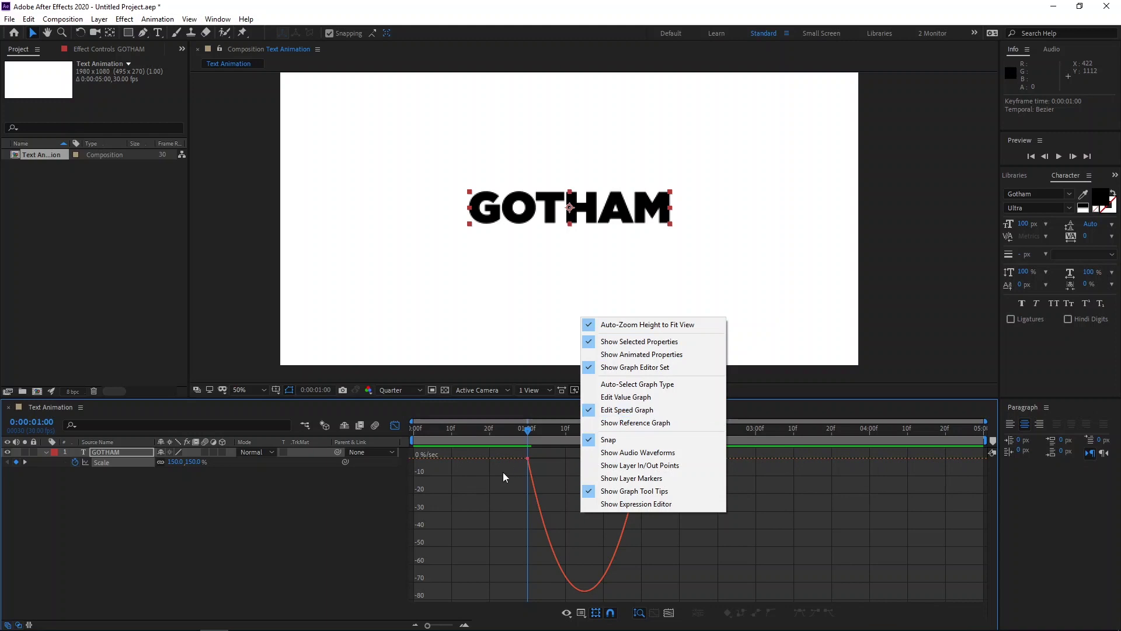
click(525, 461)
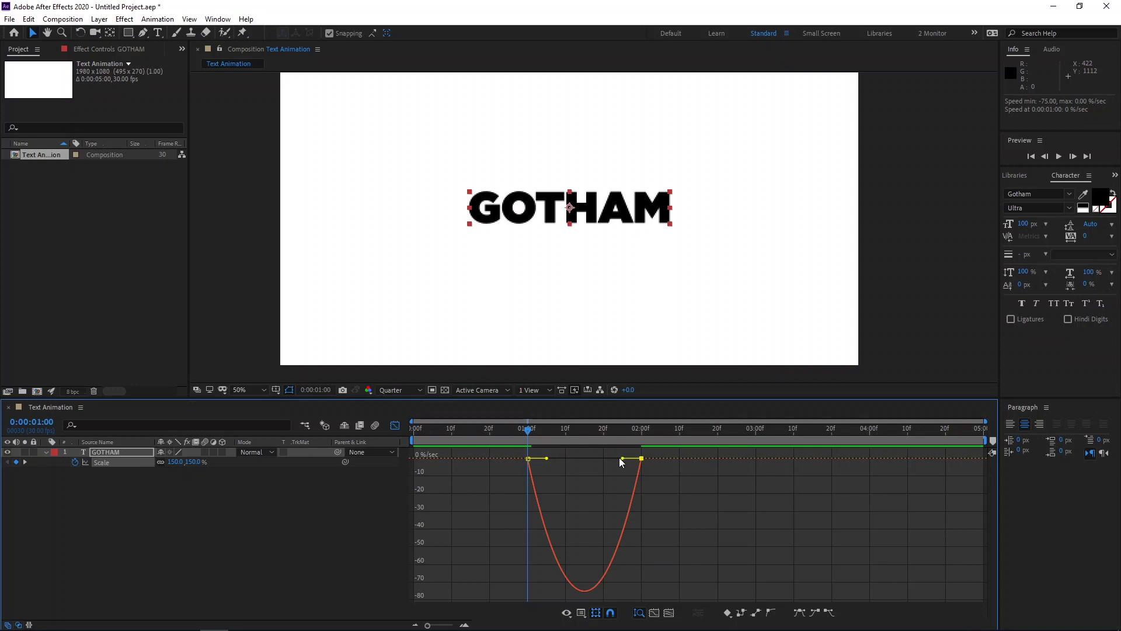
drag(620, 457, 414, 432)
click(396, 426)
Preview the eased scale animation from the beginning, then place the playhead at 0:00:01:00.
key(space)
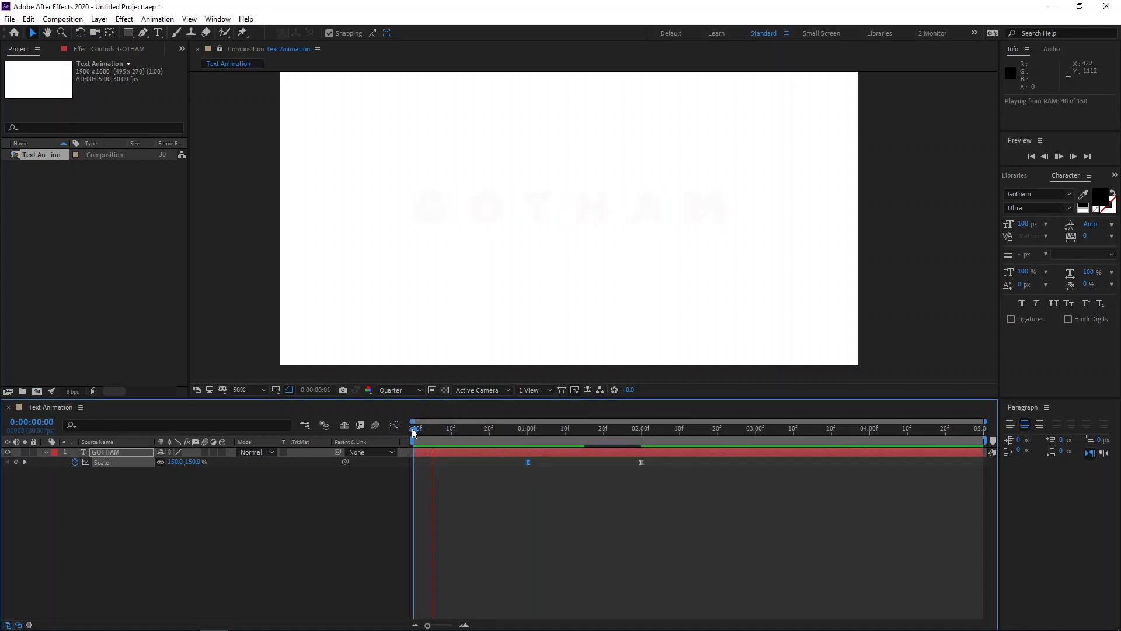
key(space)
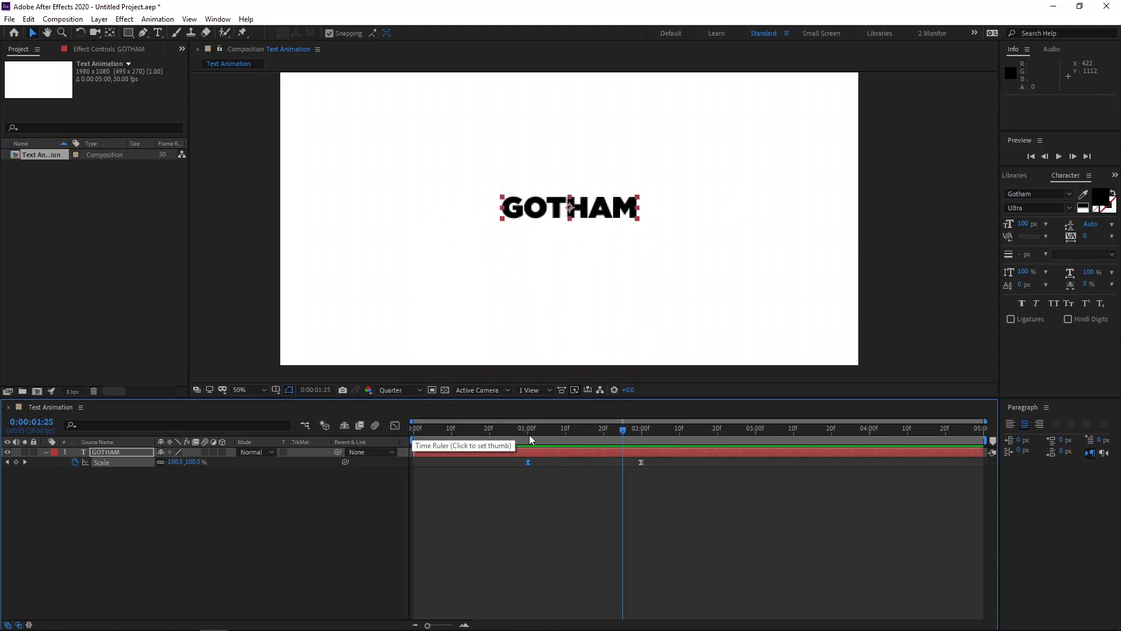
mouse_move(530, 434)
mouse_down()
mouse_move(632, 436)
mouse_move(518, 445)
mouse_move(529, 444)
mouse_up()
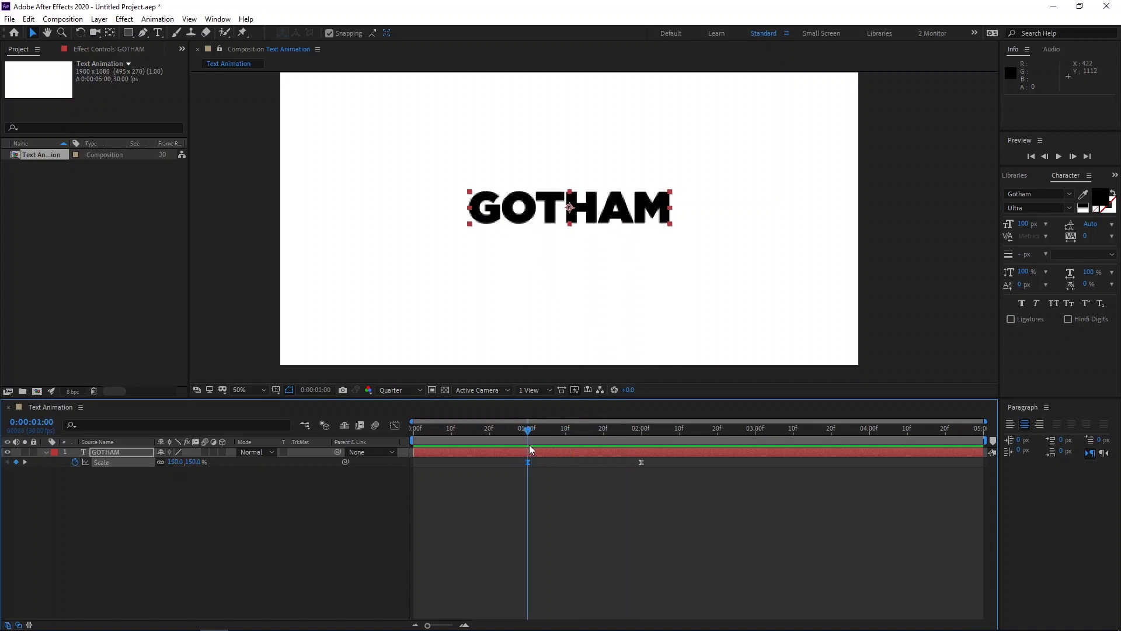
Duplicate the GOTHAM text layer, naming the copy "Atas 1" with a Pink label.
click(45, 453)
click(113, 458)
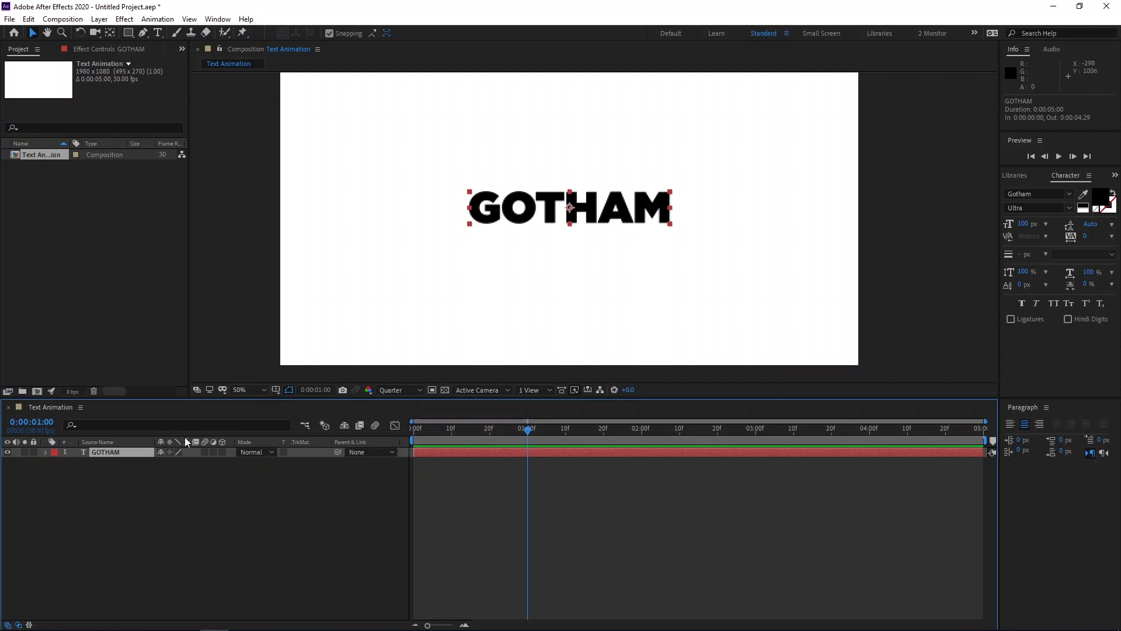
key(ctrl+d)
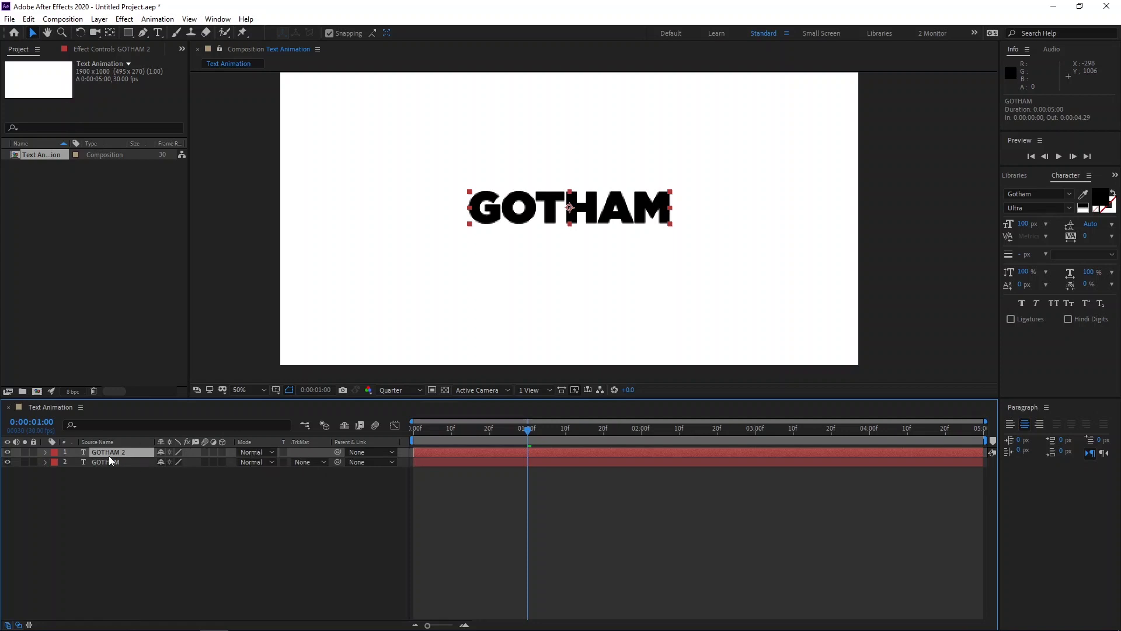
key(Return)
text(Atas 1)
key(Return)
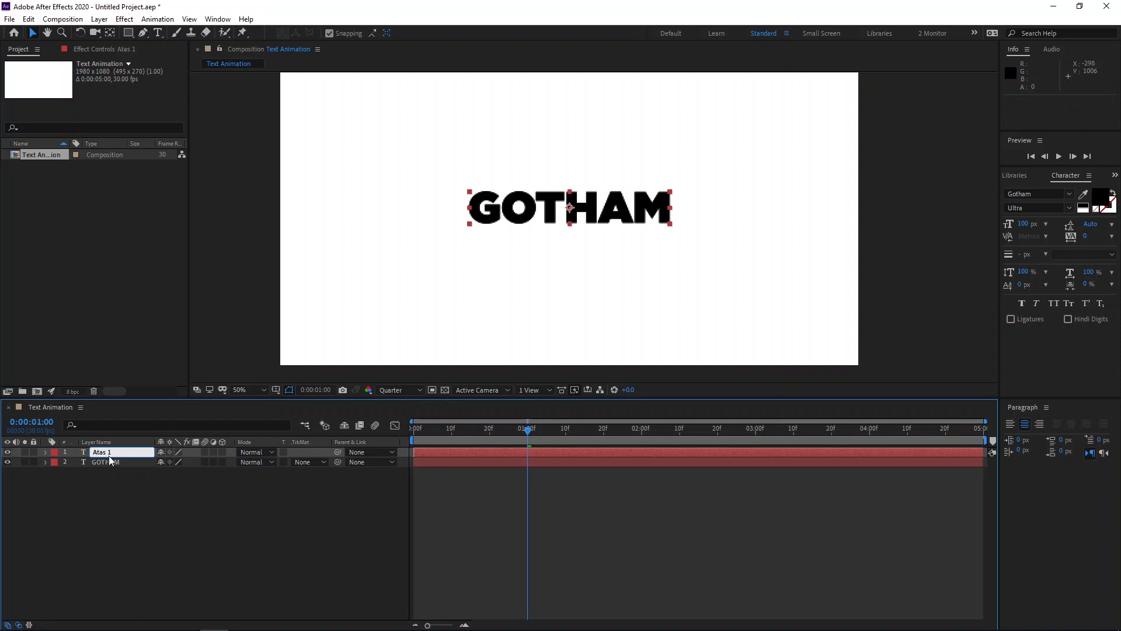
right_click(52, 453)
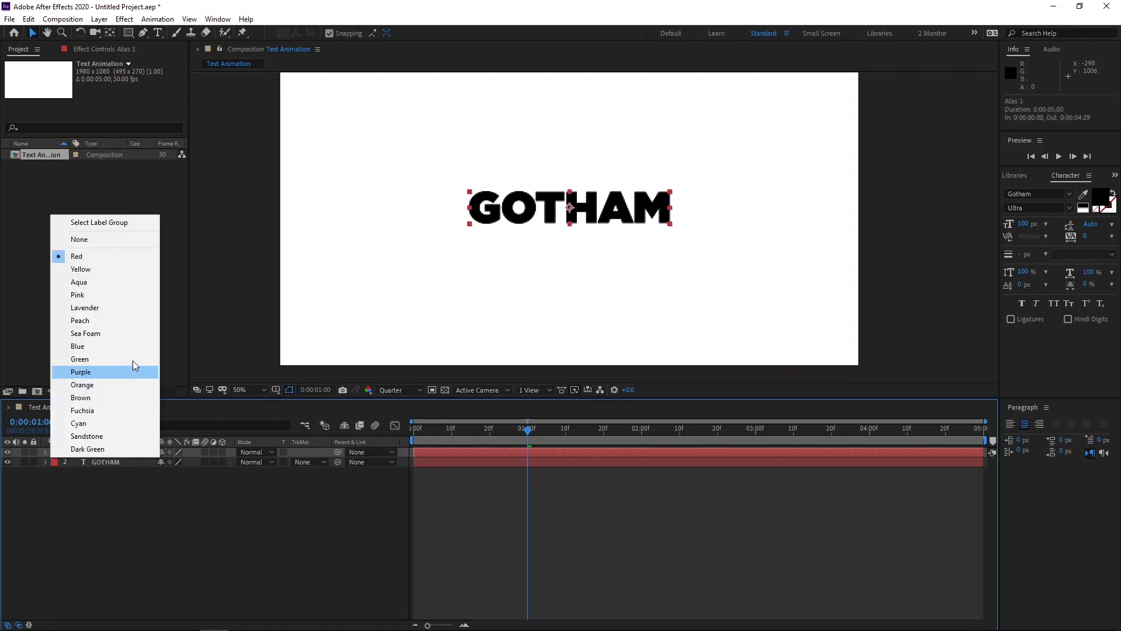
click(107, 293)
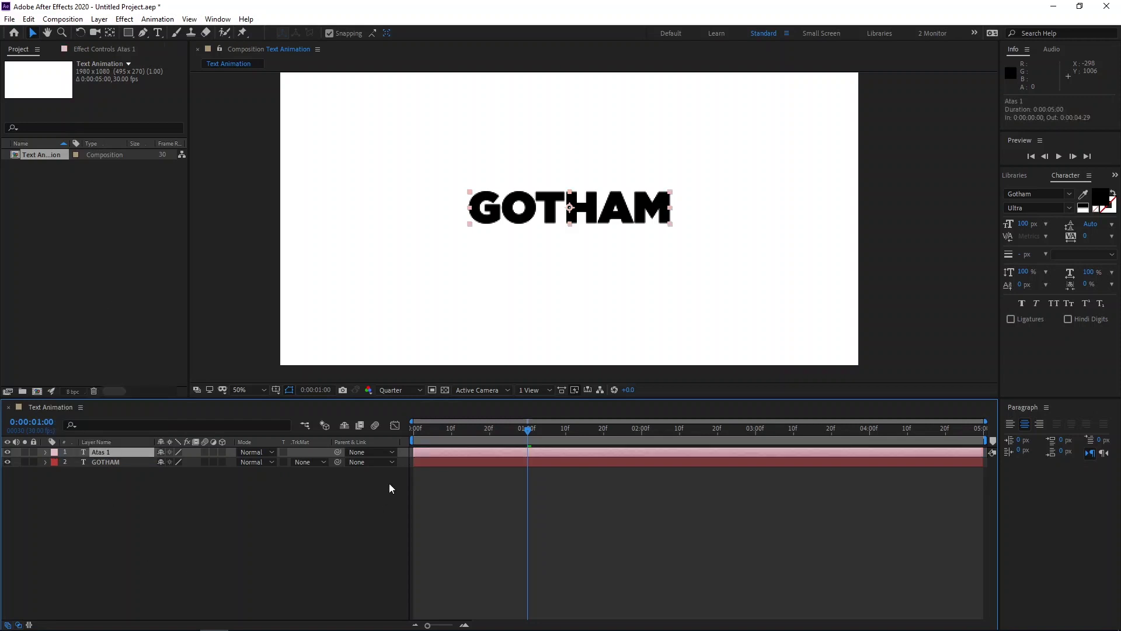
Swap the fill and stroke of the Atas 1 text to make it an outline, and raise it to position 990, 460.
click(654, 209)
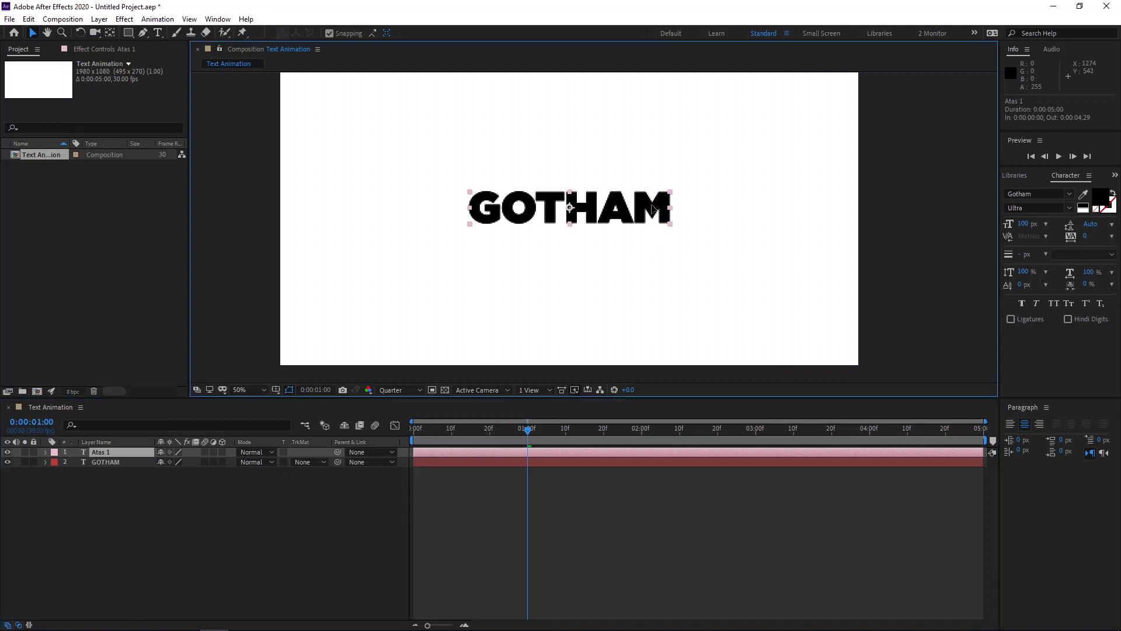
drag(653, 208, 653, 193)
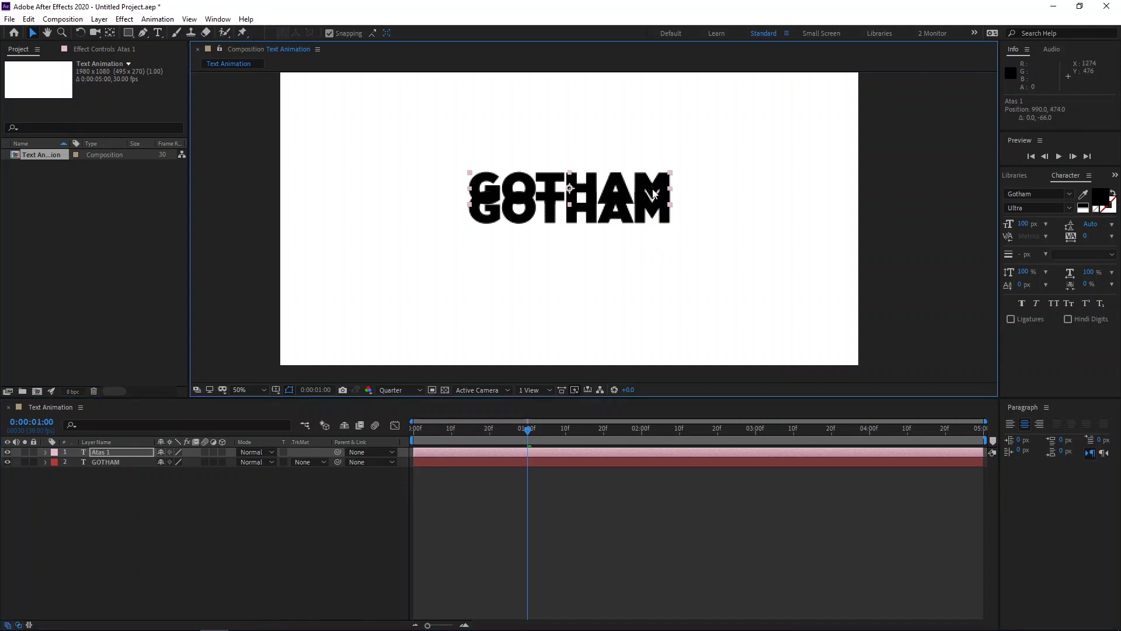
click(1112, 191)
click(1112, 191)
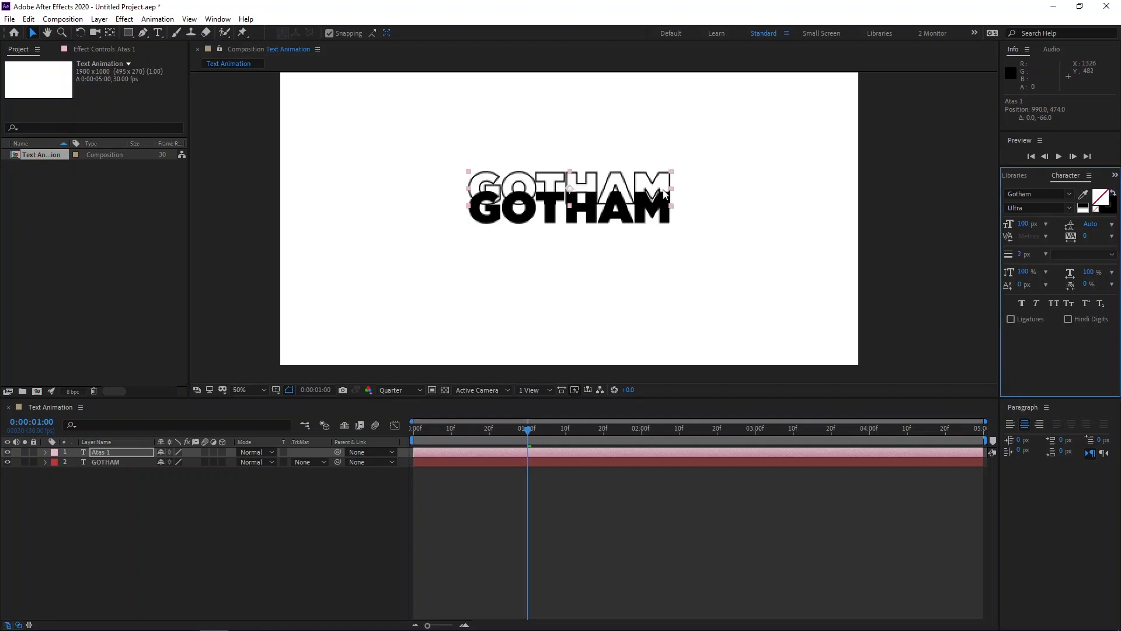
drag(652, 184, 652, 173)
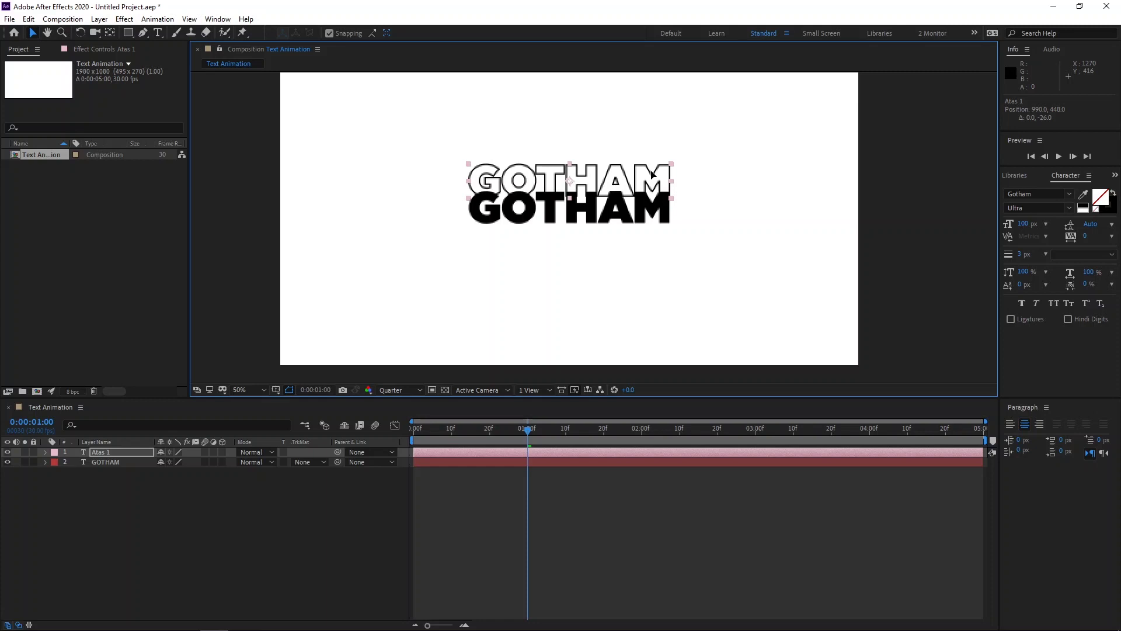
drag(651, 173, 652, 178)
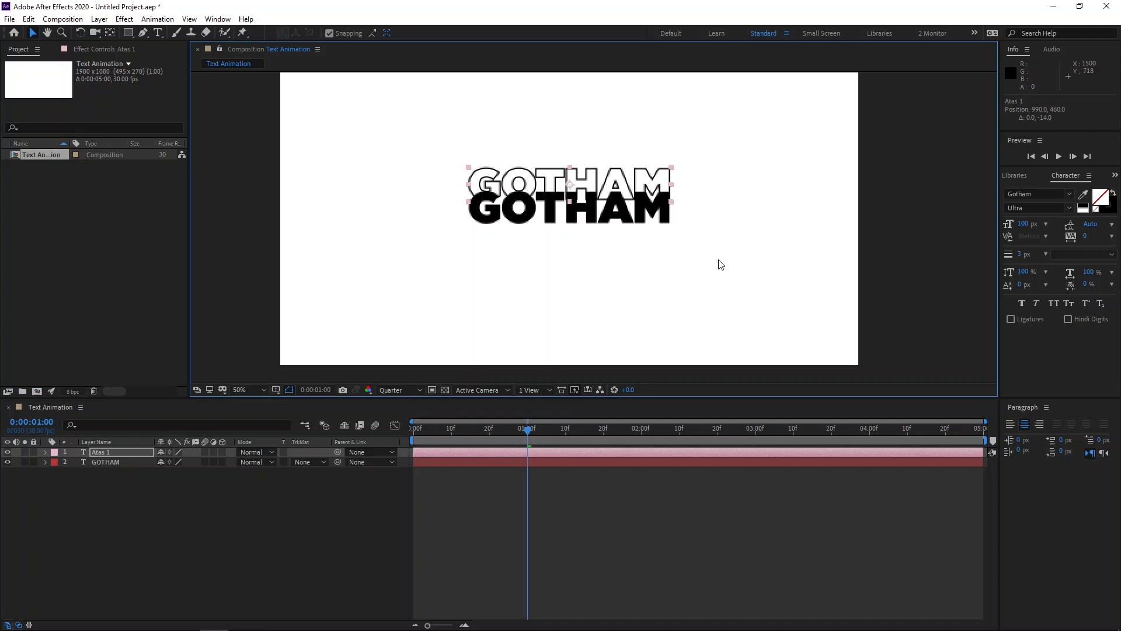
Draw a rectangular mask on Atas 1 spanning the full composition width, from above the frame down through the outlined letters.
scroll(721, 264, down, 2)
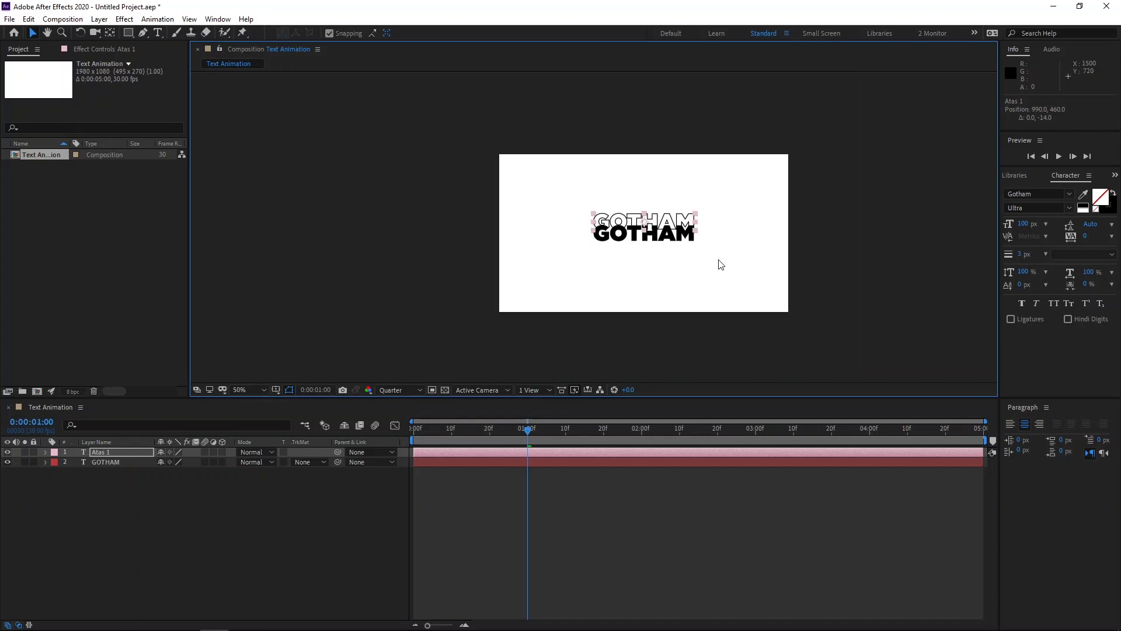
click(127, 32)
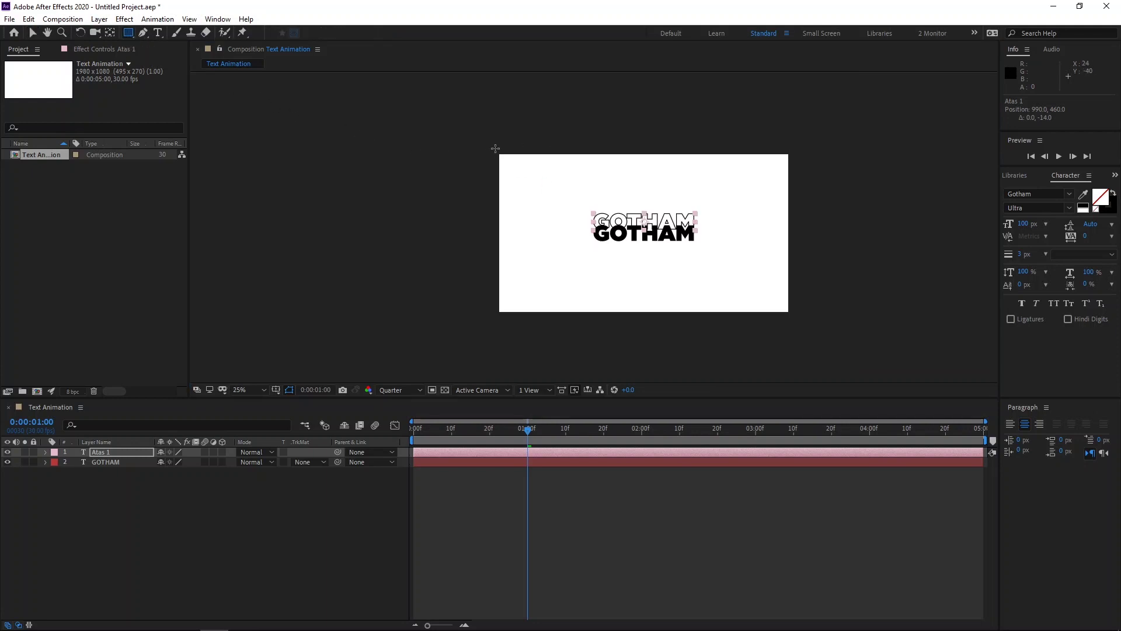
drag(480, 142, 616, 197)
drag(707, 217, 803, 224)
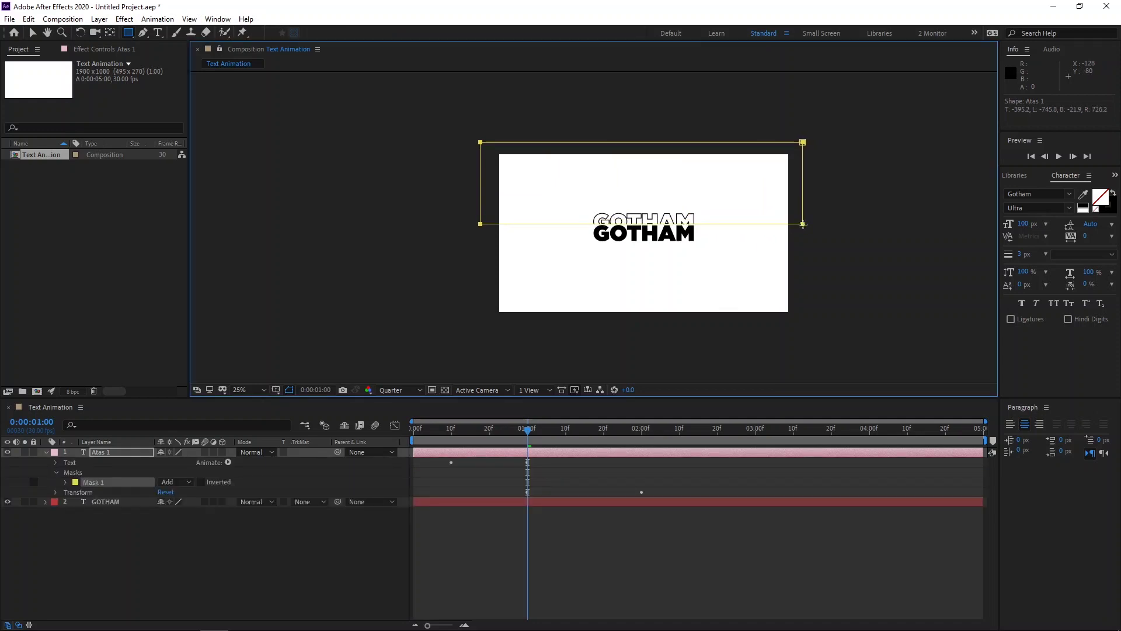
Set the Mask Feather of Mask 1 on Atas 1 to 35 pixels, and switch to the Selection tool.
scroll(701, 218, up, 2)
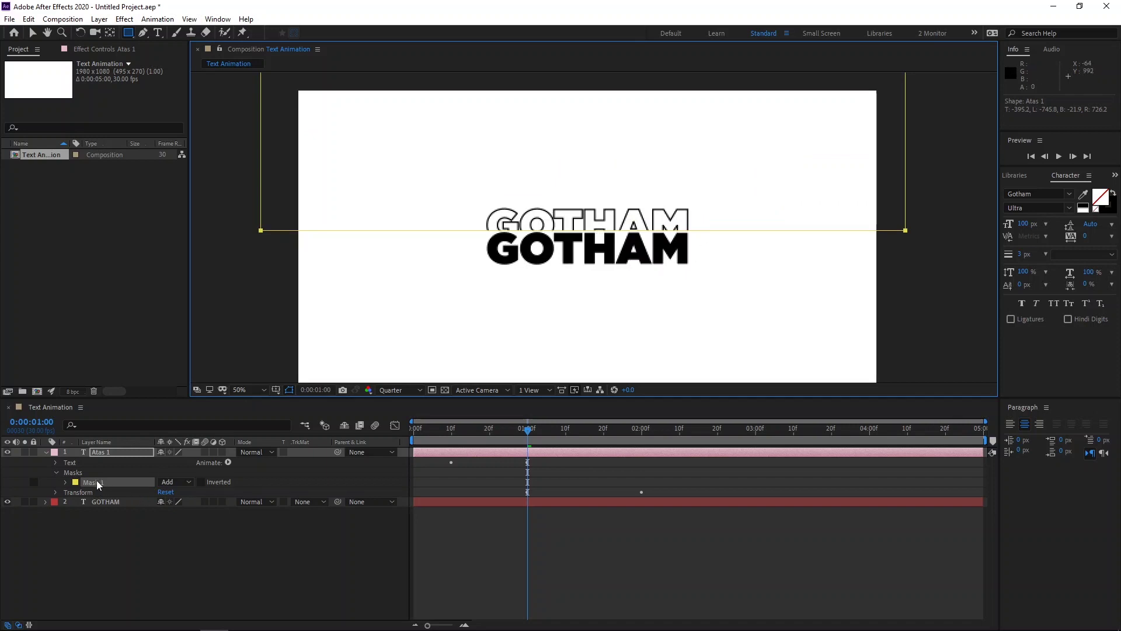
key(f)
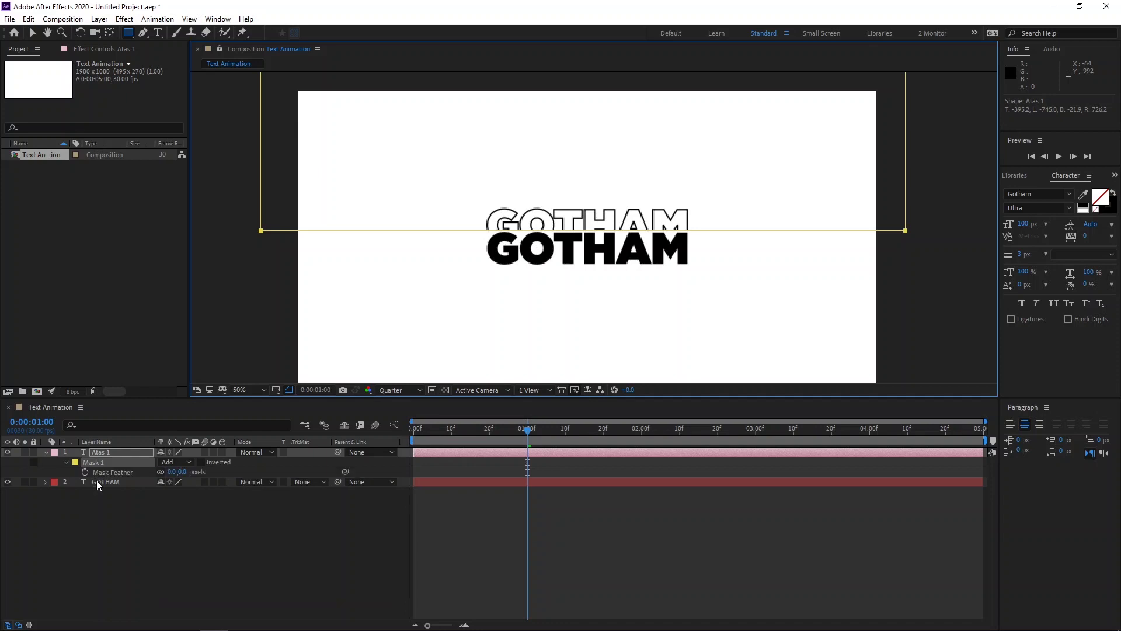
click(182, 471)
text(35)
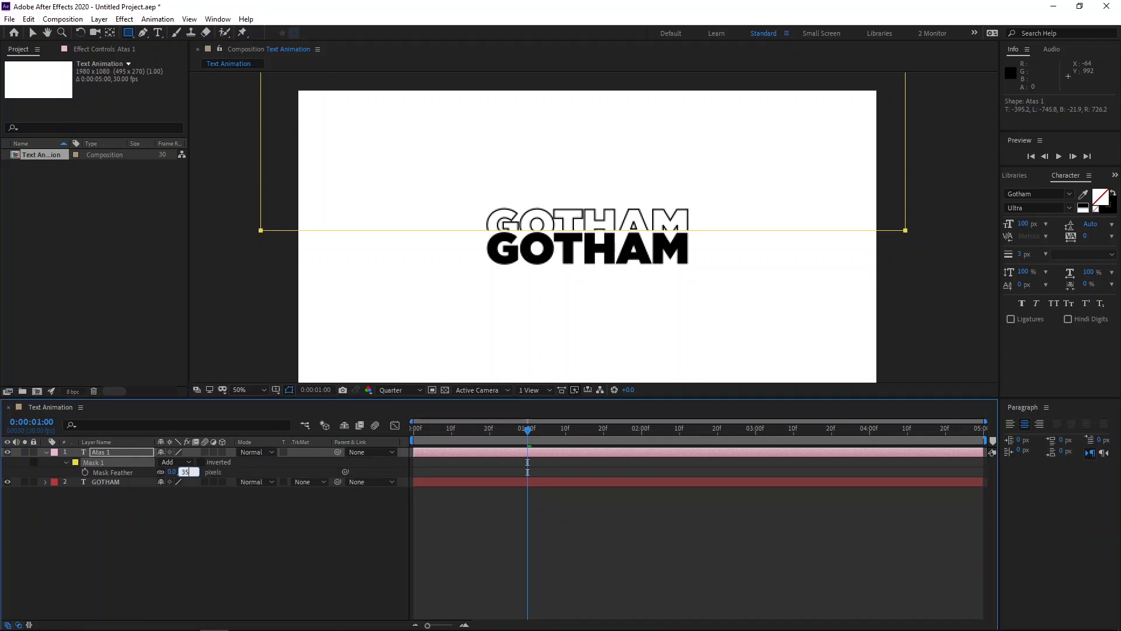
key(Return)
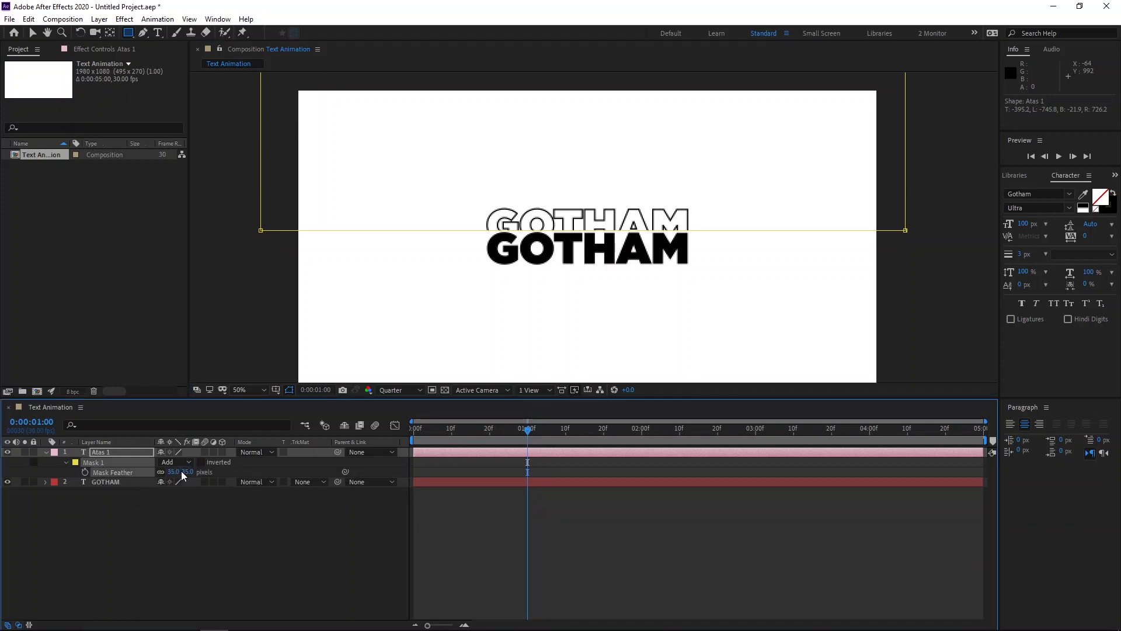
click(93, 462)
click(33, 34)
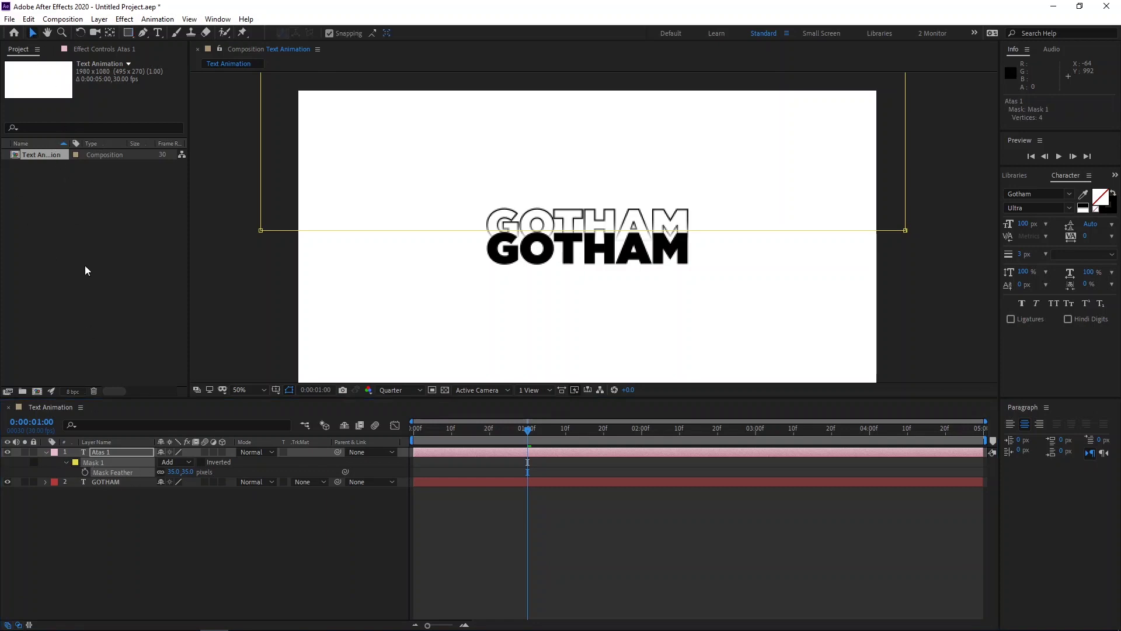
key(Up)
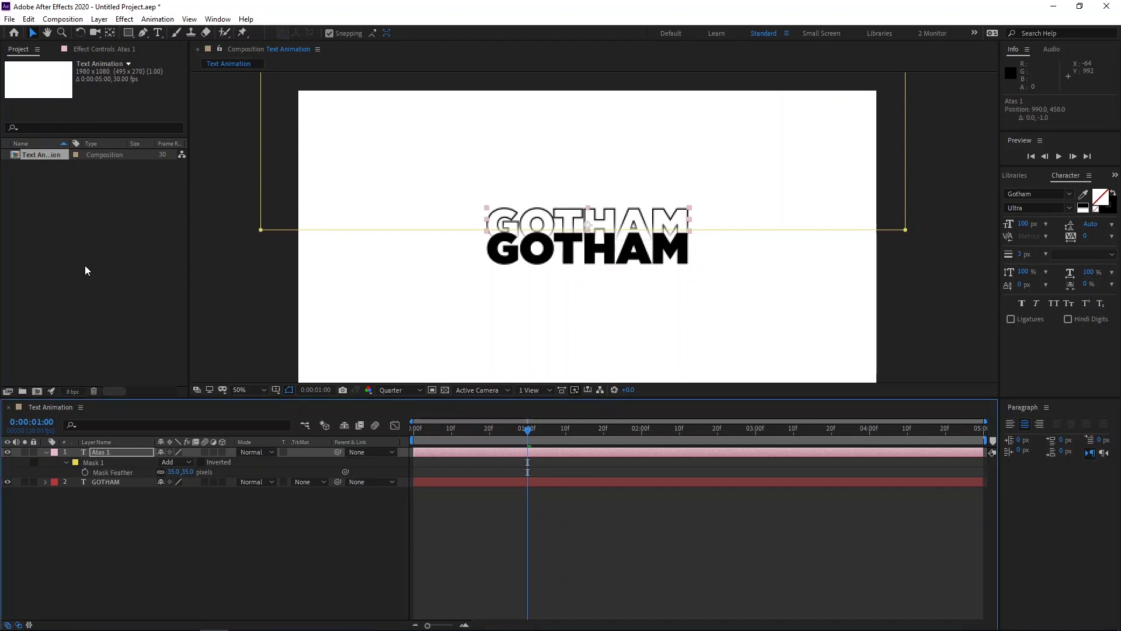
key(Down)
key(Down)
Nudge Mask 1 on Atas 1 upward until its feathered lower edge runs through the middle of the outlined letters.
click(97, 462)
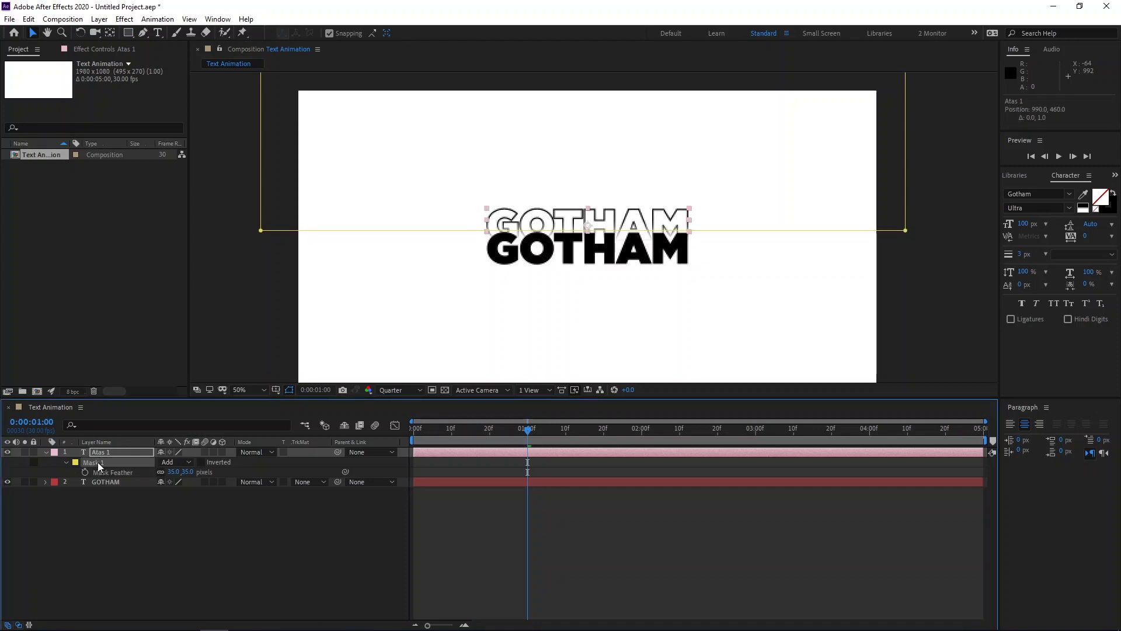
key(Up)
key(Up)
key(Up)
key(Up)
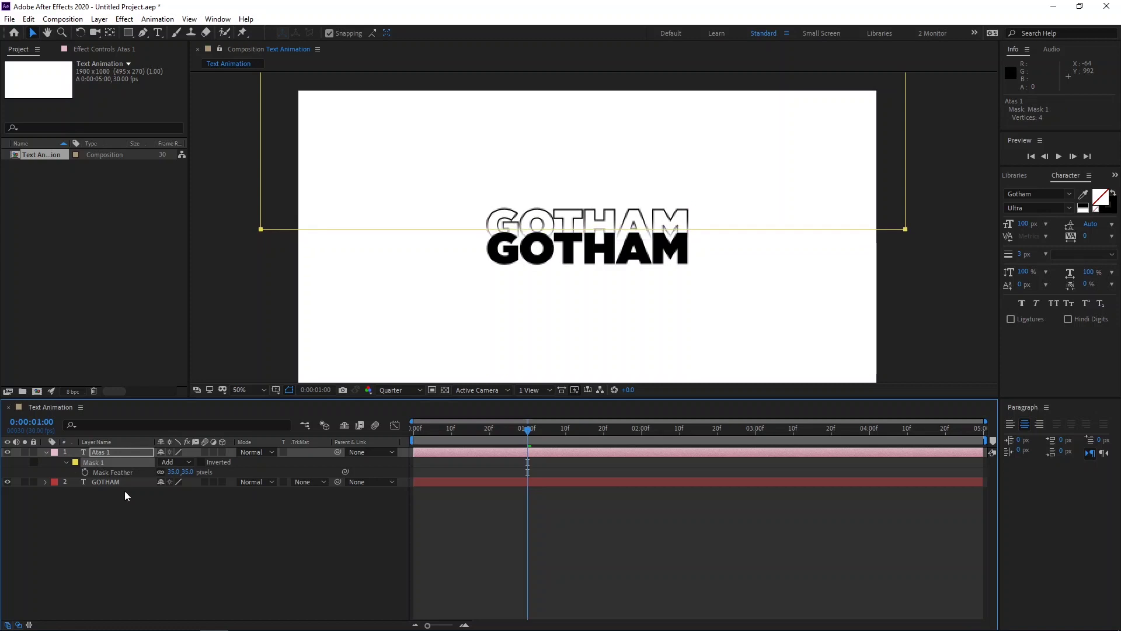
key(Up)
key(Up)
key(Up)
key(Up)
key(Up)
key(Up)
key(Up)
key(Up)
key(Up)
key(Up)
key(Up)
key(Up)
key(Up)
key(Up)
key(Up)
key(Up)
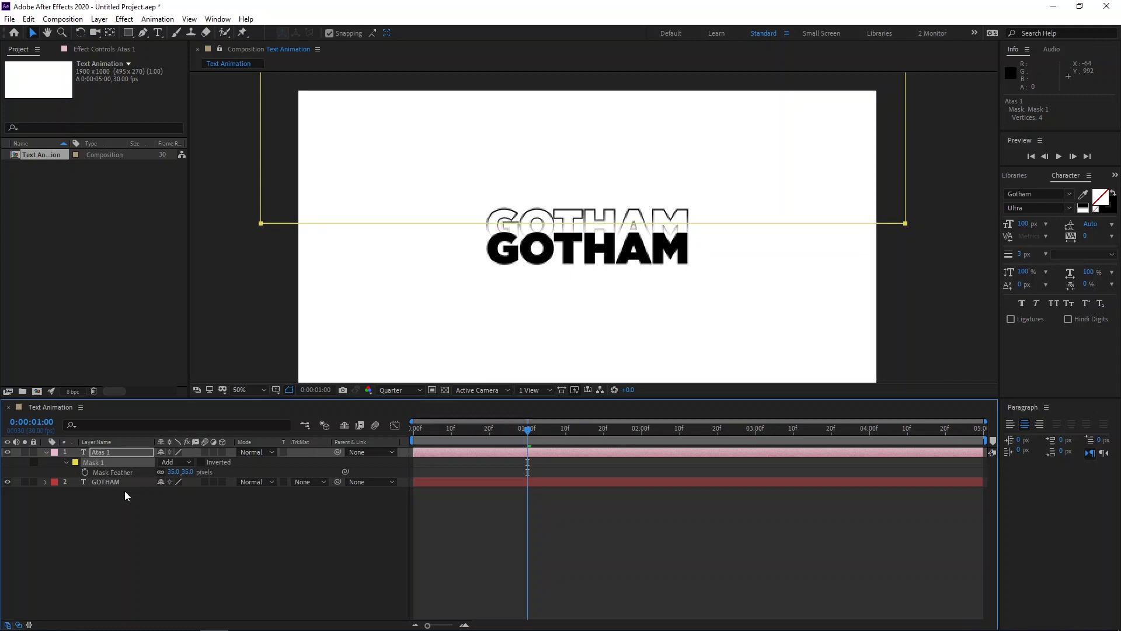
key(Up)
key(Up)
key(Up)
key(Up)
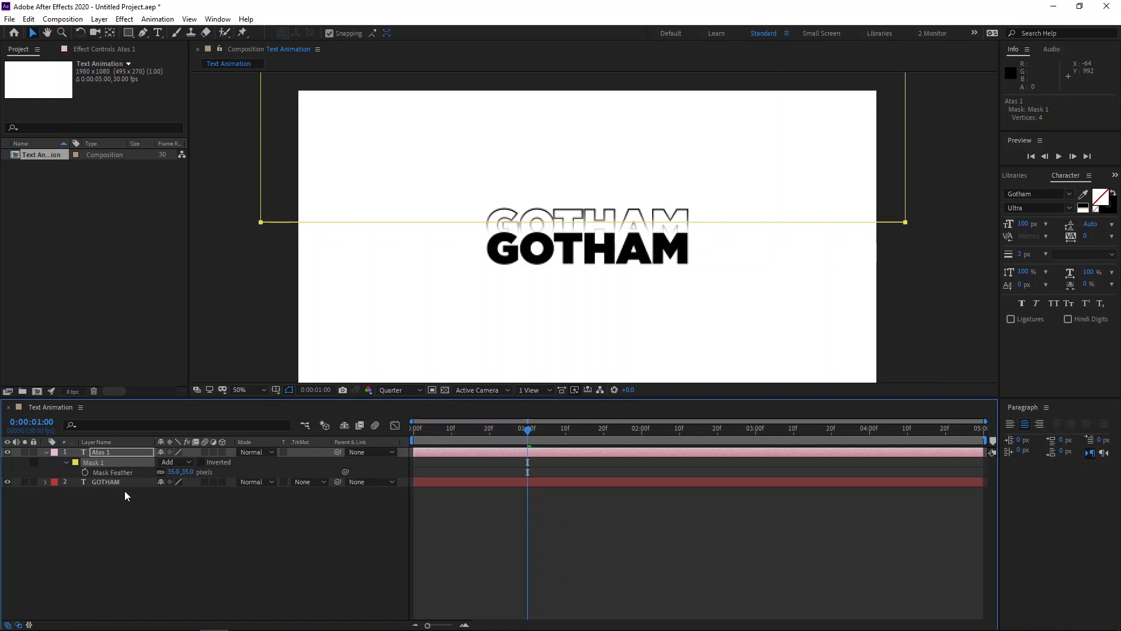
Raise the Atas 1 outline layer to position 990, 446.
click(104, 453)
key(Up)
key(Up)
key(Up)
key(Up)
key(Up)
key(Up)
key(Up)
key(Up)
key(Up)
key(Up)
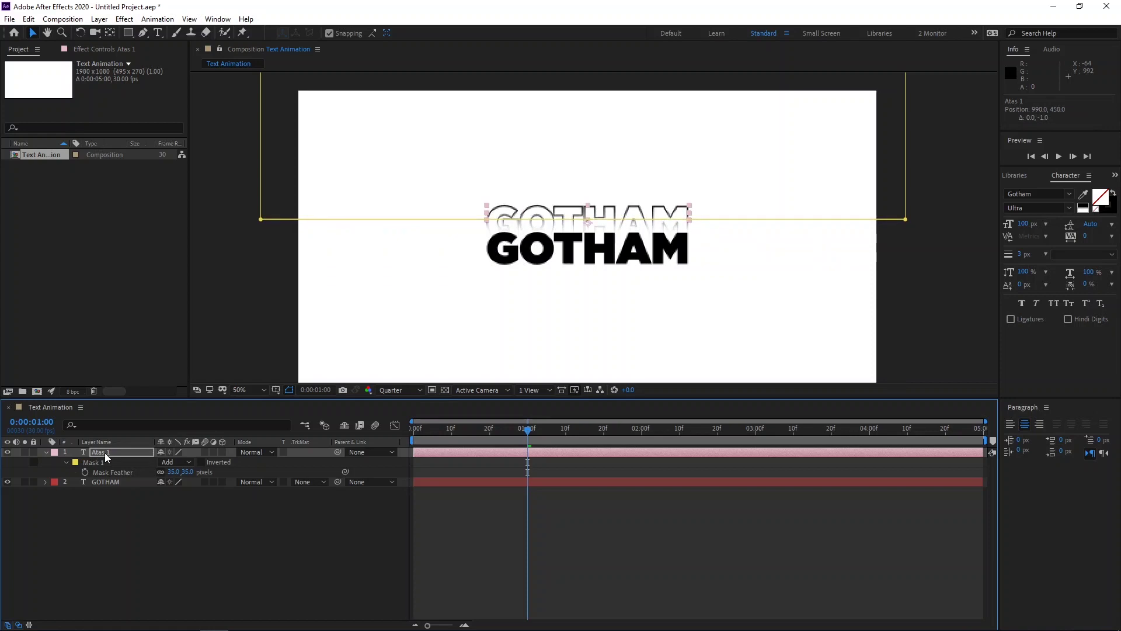
key(Up)
key(Up)
key(Up)
key(Up)
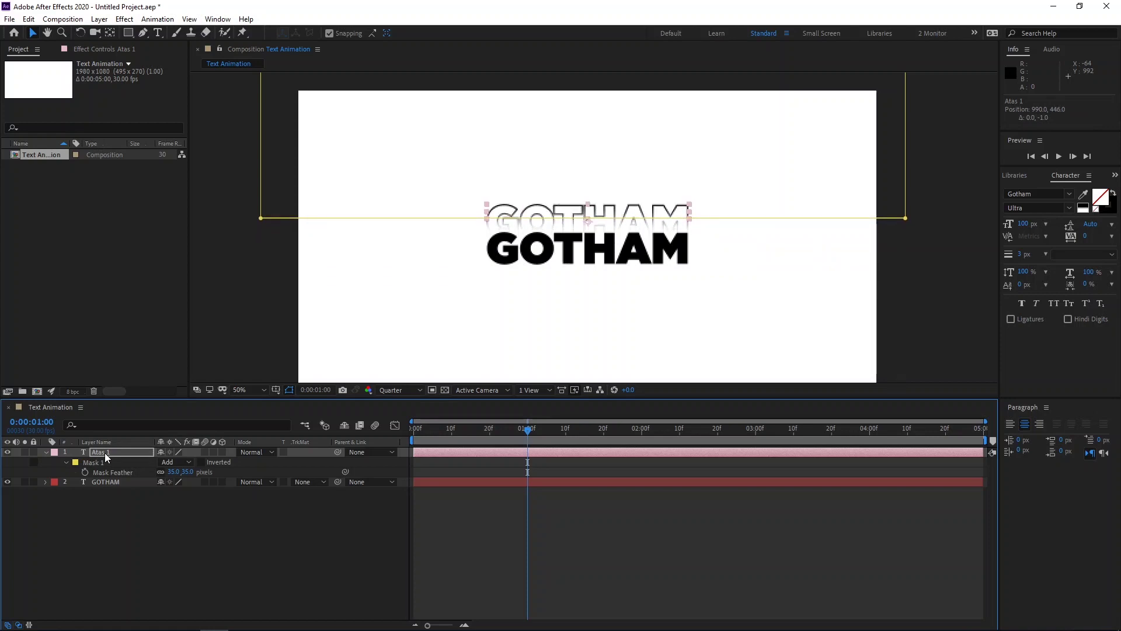
Nudge Mask 1 on Atas 1 slightly downward to reveal more of the lower part of the outlined letters.
click(97, 460)
key(Down)
key(Down)
key(Down)
key(Down)
key(Down)
key(Down)
key(Down)
key(Down)
key(Down)
key(Down)
key(Down)
key(Down)
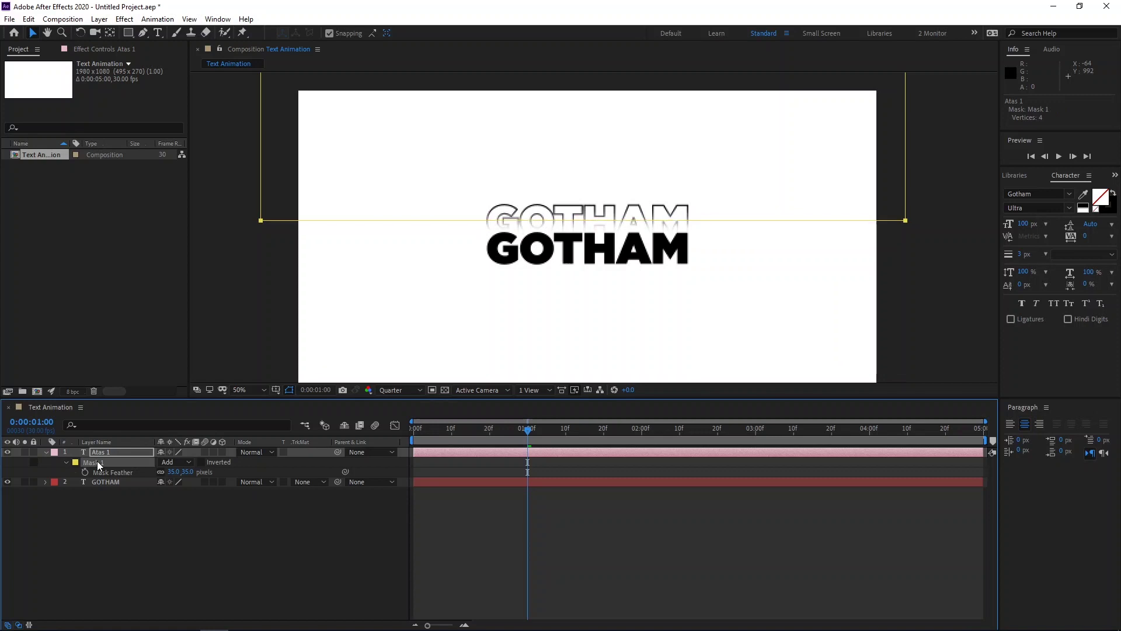
key(Down)
key(Down)
key(Down)
key(Down)
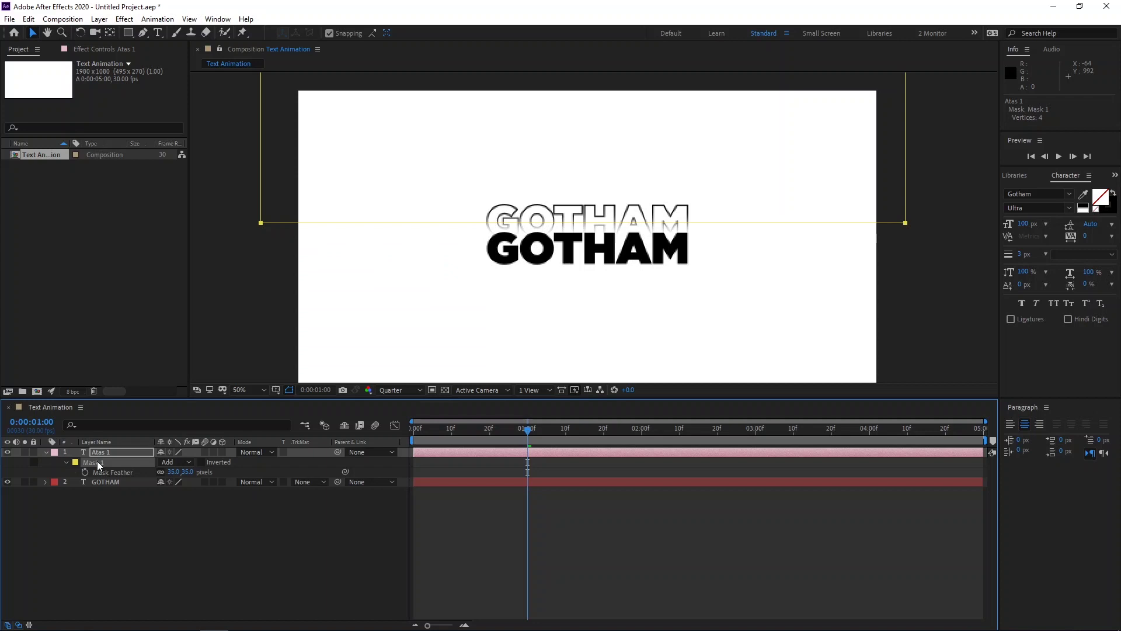
Duplicate the Atas 1 layer and move the copy straight up to position 990, 384.
click(107, 452)
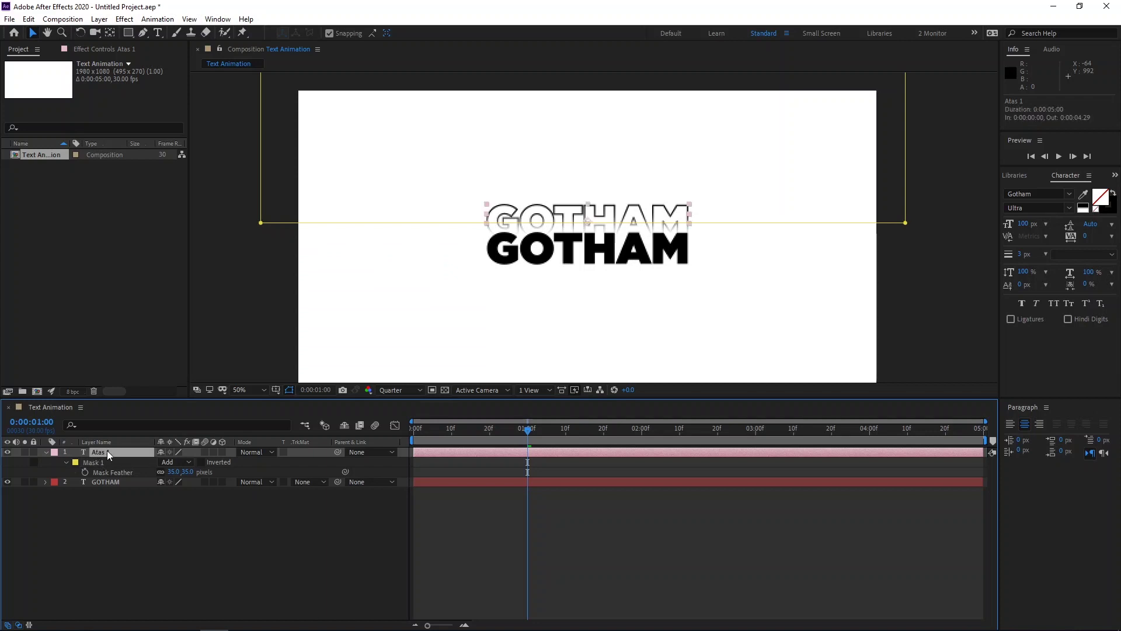
click(45, 452)
key(ctrl+d)
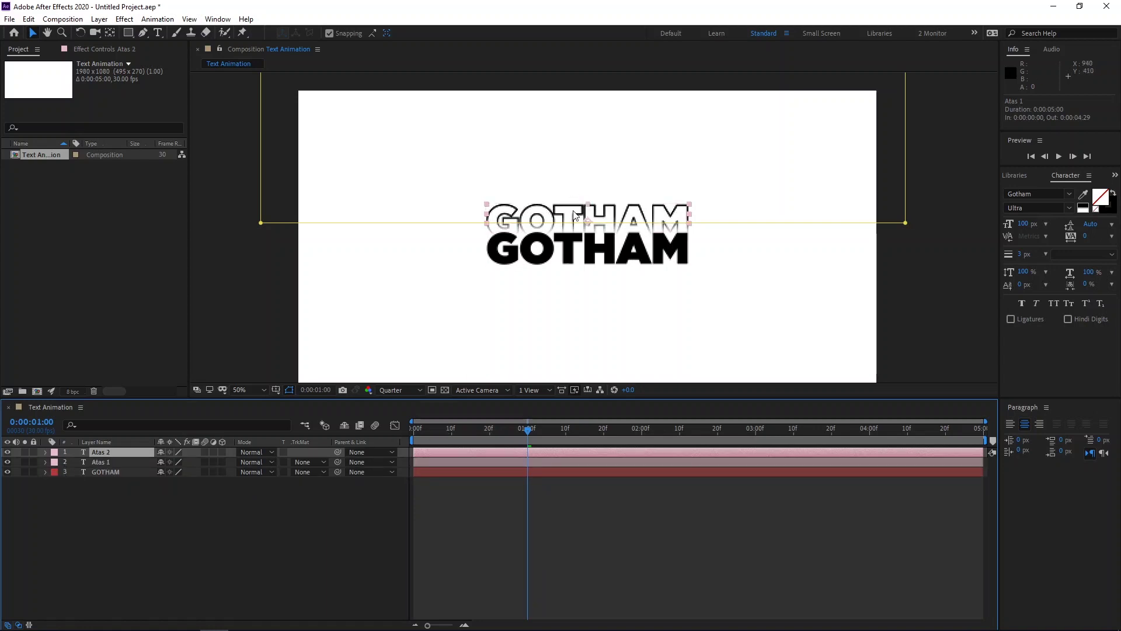
drag(574, 214, 577, 193)
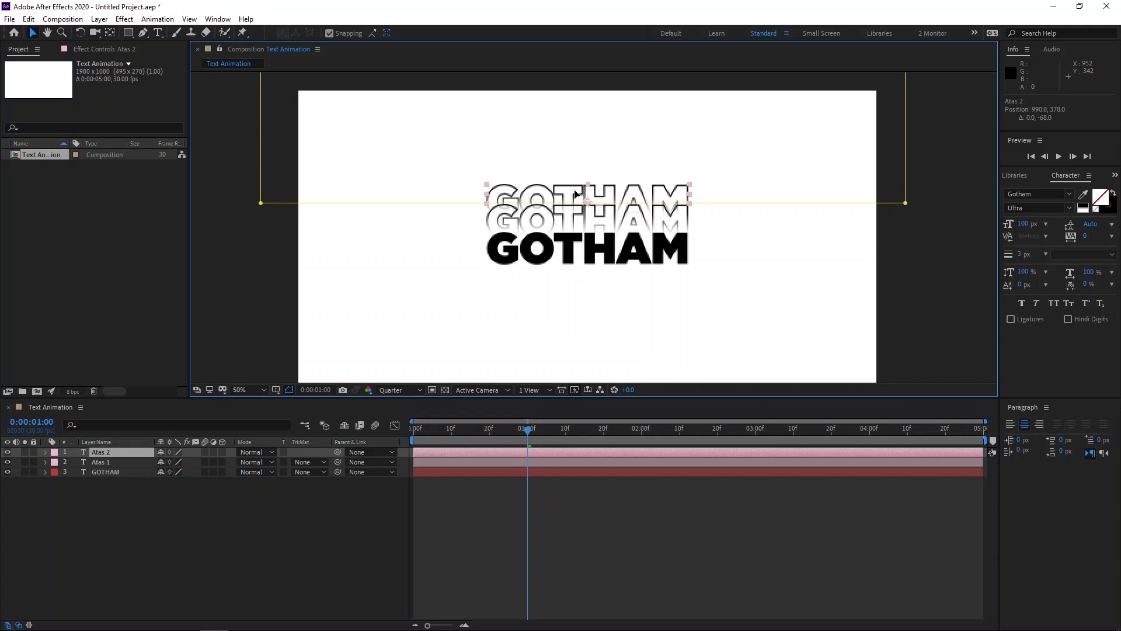
drag(576, 194, 576, 196)
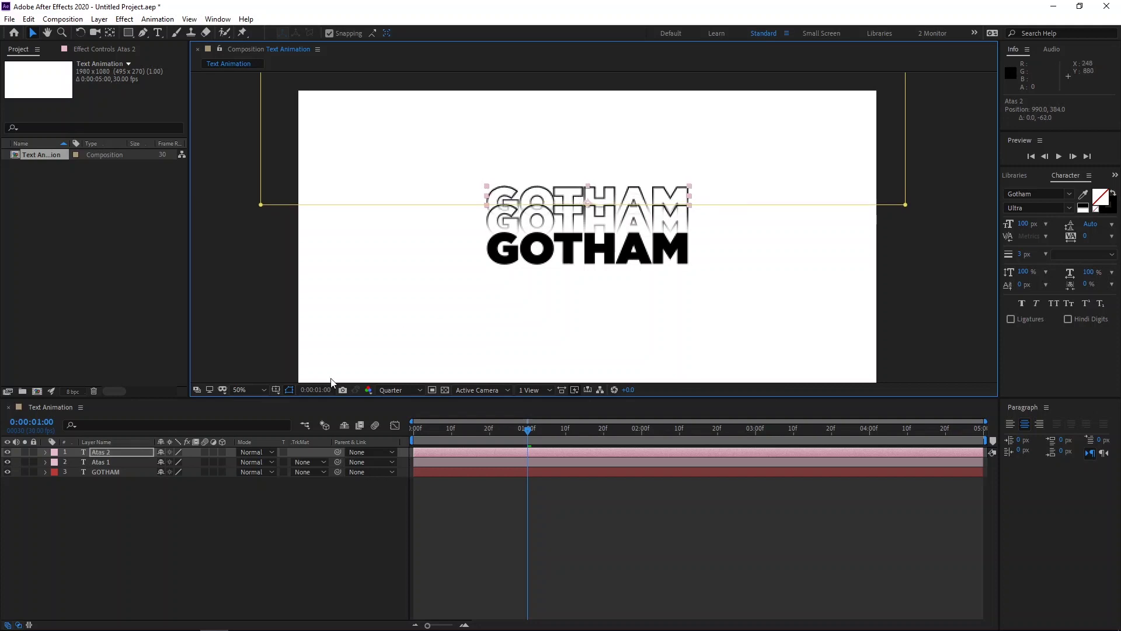
Nudge Mask 1 on Atas 2 upward so the top outline fades out before overlapping the outline below it.
click(45, 452)
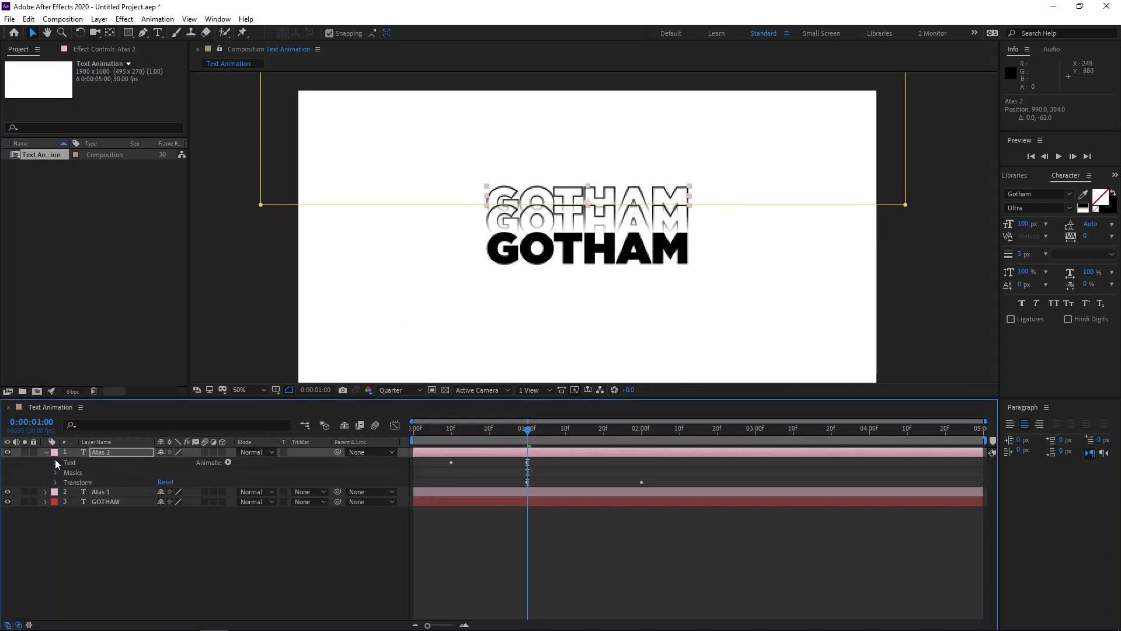
click(57, 472)
click(89, 483)
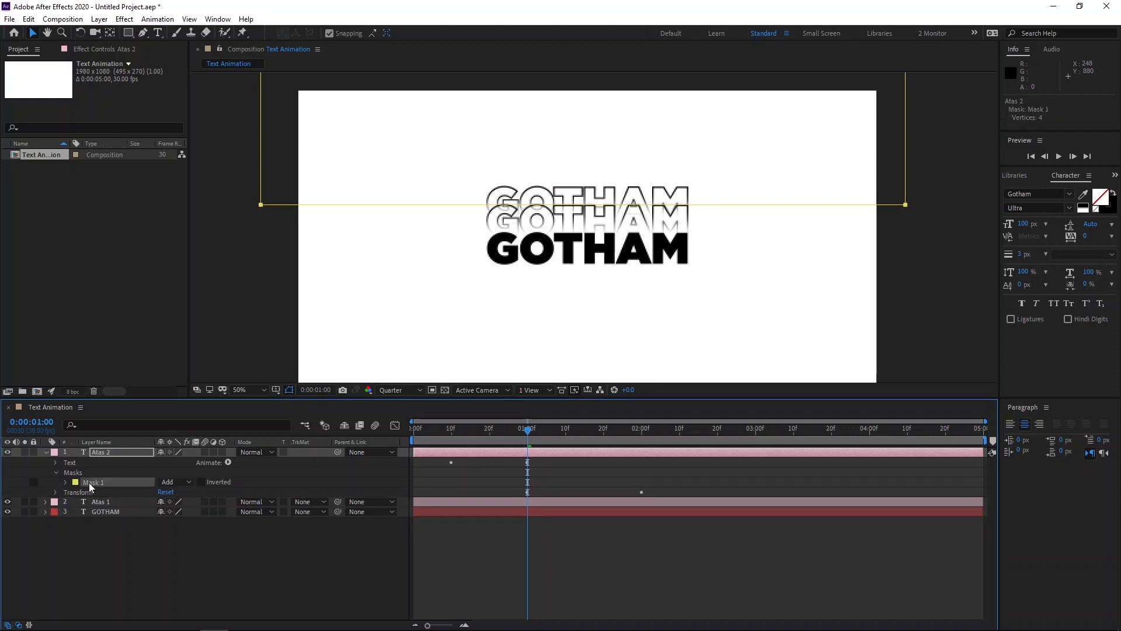
key(Up)
key(Up)
key(Up)
key(Up)
key(Up)
key(Up)
key(Up)
key(Up)
key(Up)
key(Up)
key(Up)
key(Up)
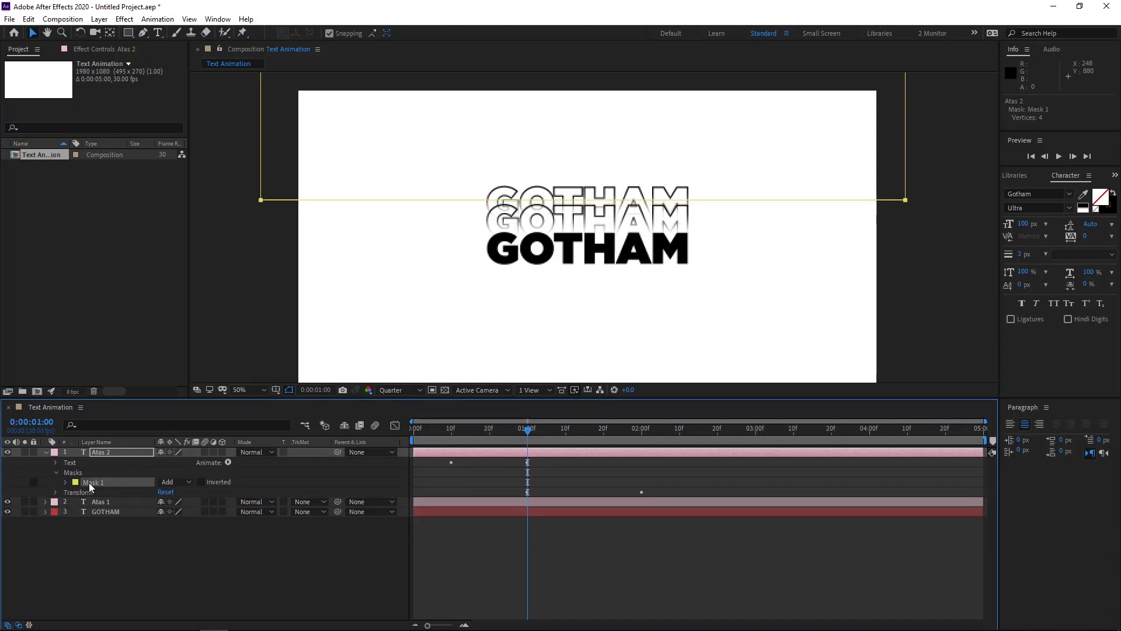
key(Up)
key(Up)
key(Up)
key(Up)
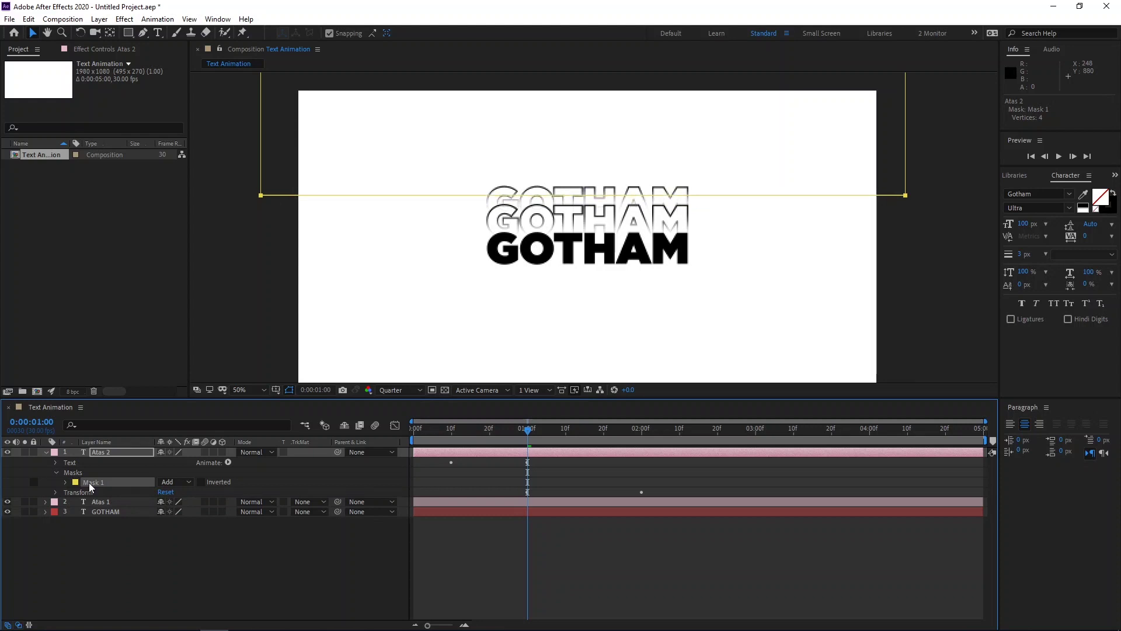
Raise the Atas 2 outline layer to position 990, 358.
text(2)
key(Return)
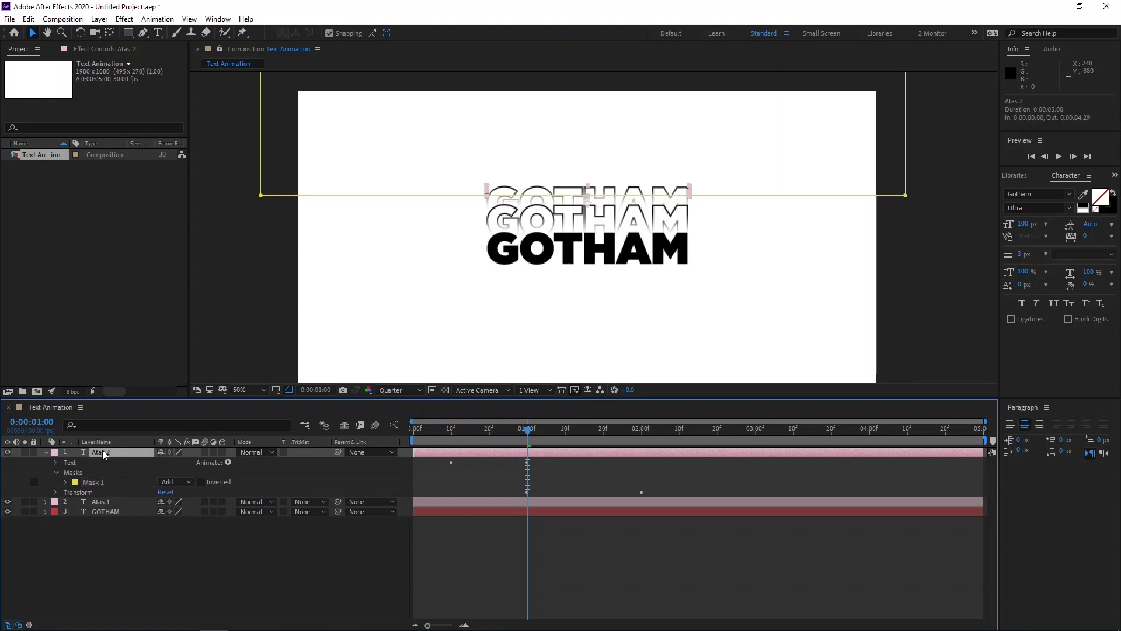
key(shift+Up)
key(Up)
key(Up)
key(Up)
key(Up)
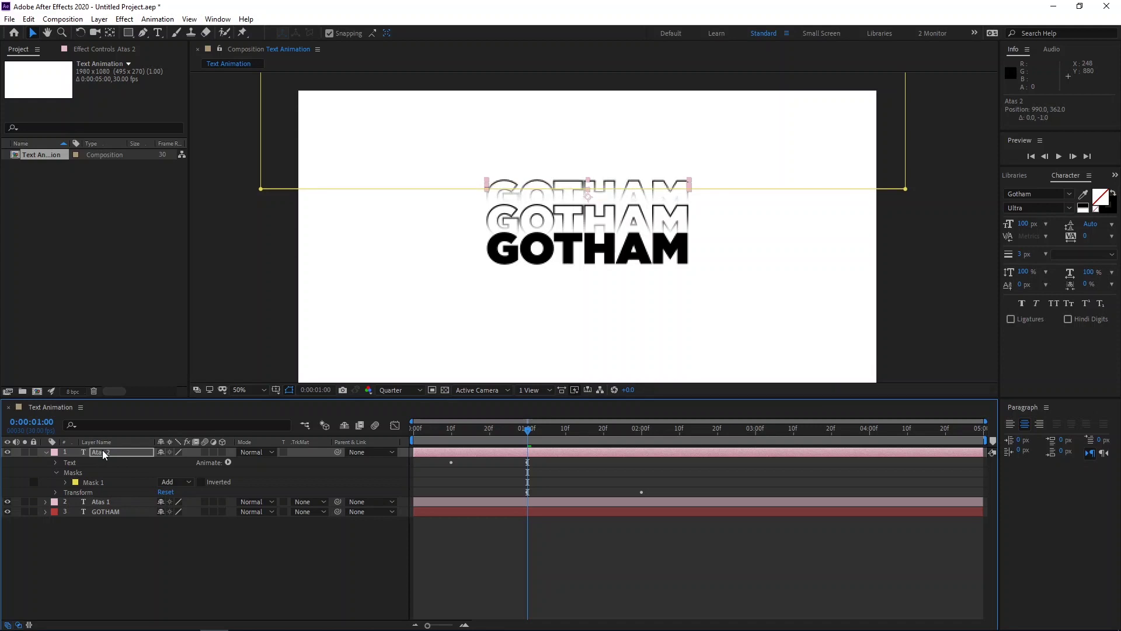
key(Up)
key(Up)
key(Up)
key(Up)
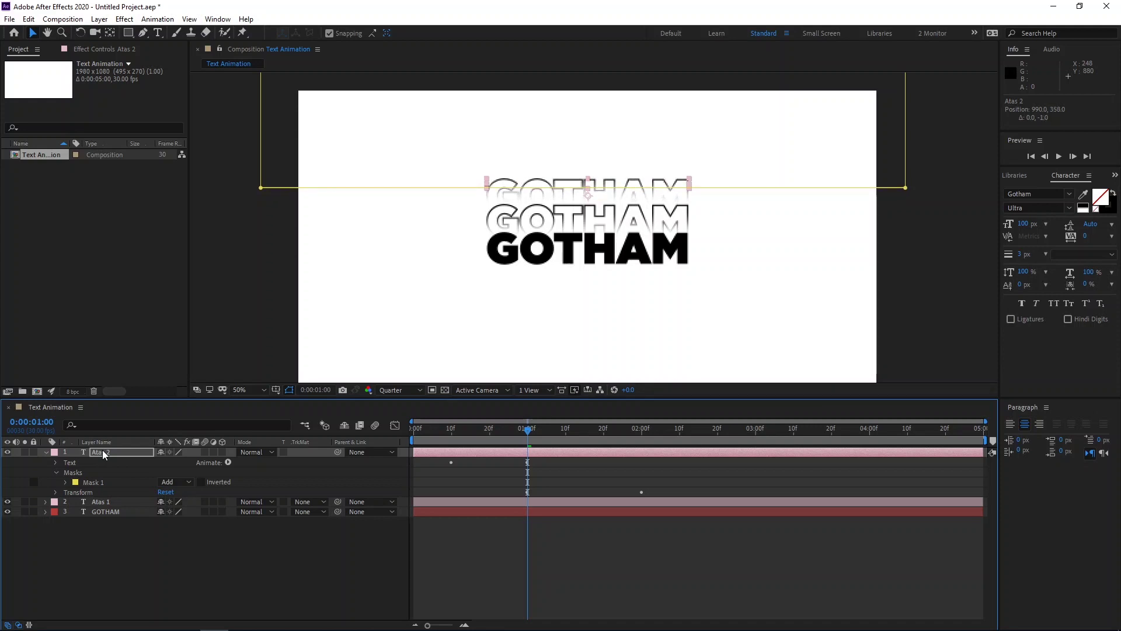
Nudge Mask 1 on Atas 2 slightly downward to reveal more of the top outline, and collapse the layer's properties.
click(93, 482)
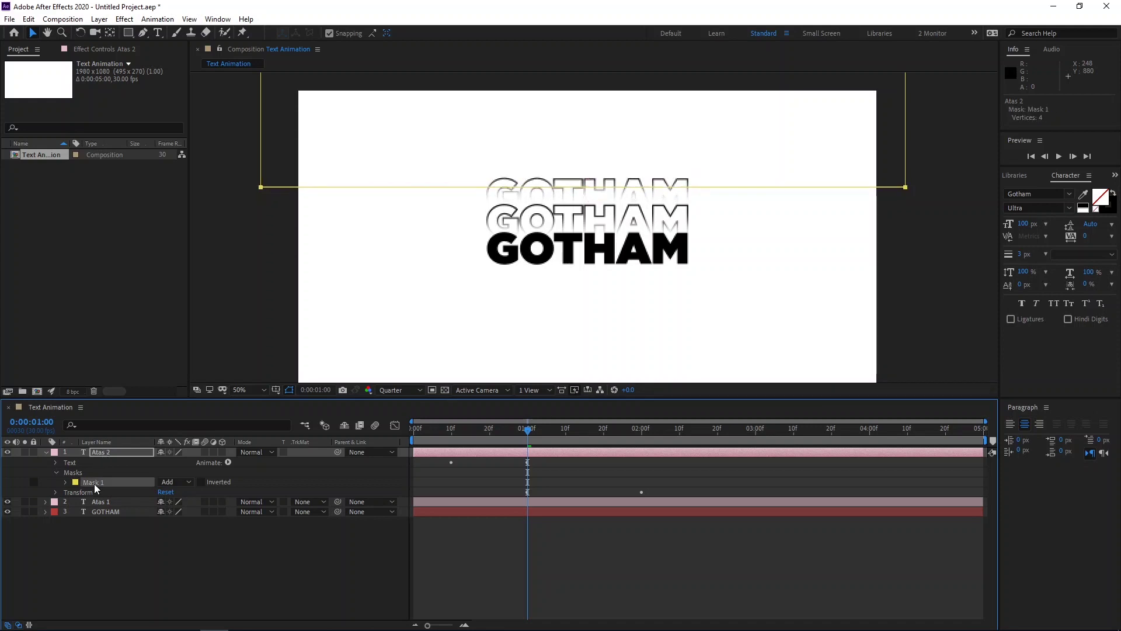
key(Down)
key(Down)
key(Down)
key(Down)
key(Down)
key(Down)
key(Down)
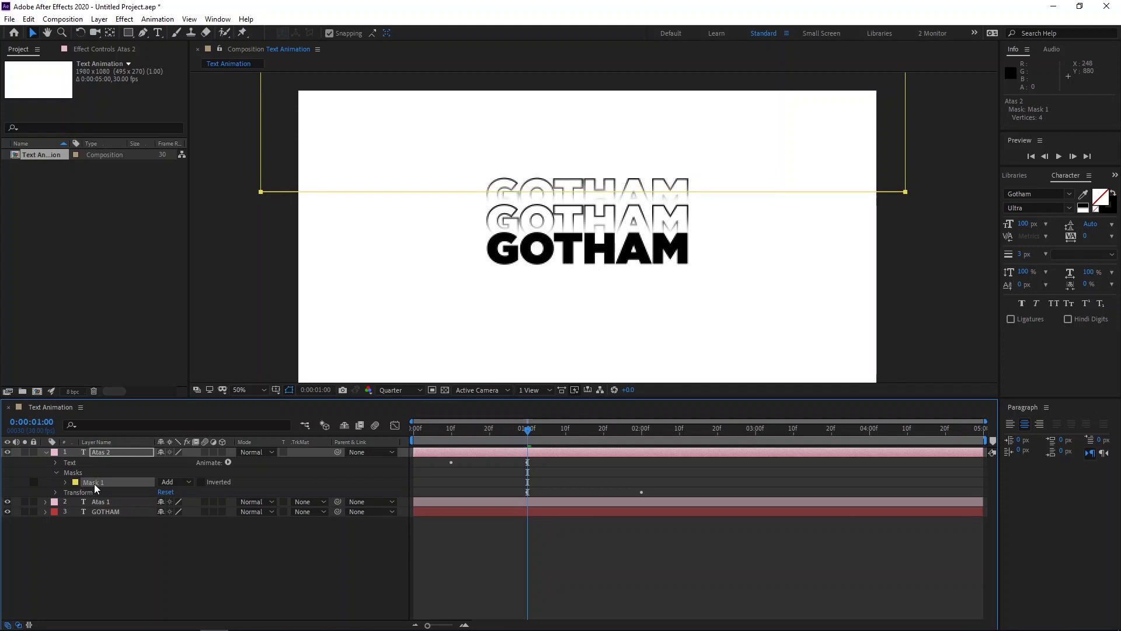
key(Down)
key(Down)
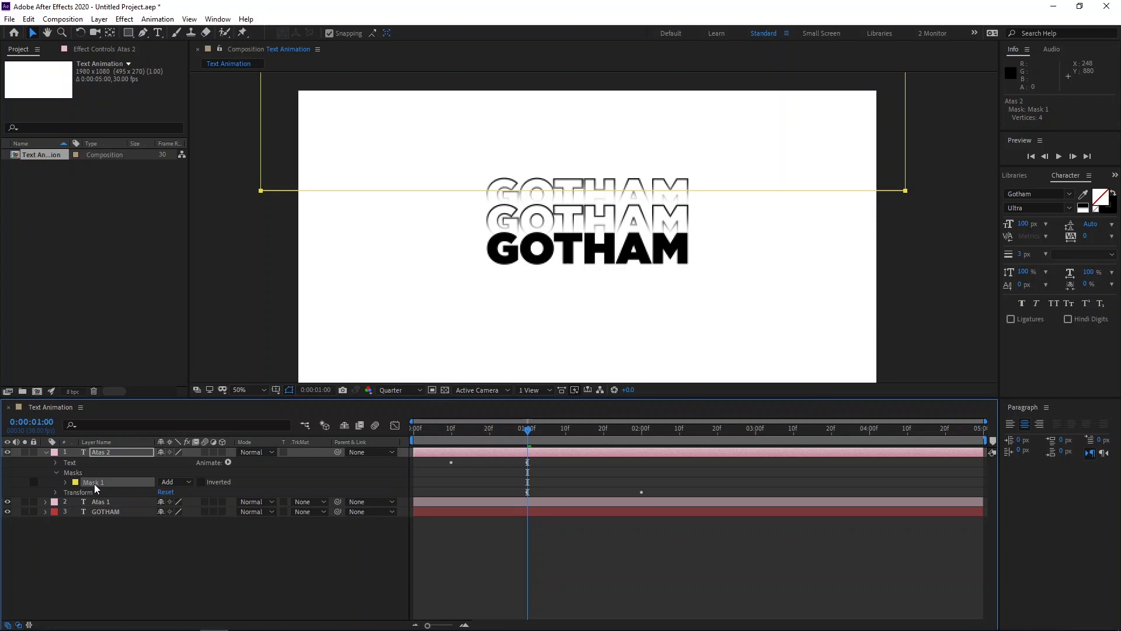
key(Down)
key(Down)
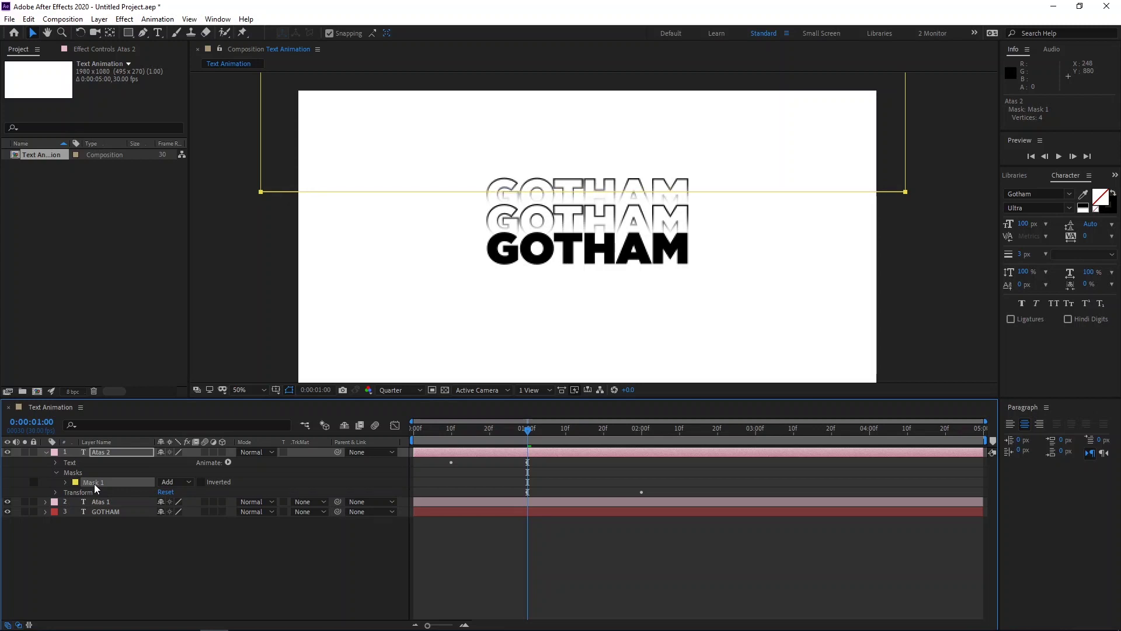
key(Up)
key(Up)
click(216, 304)
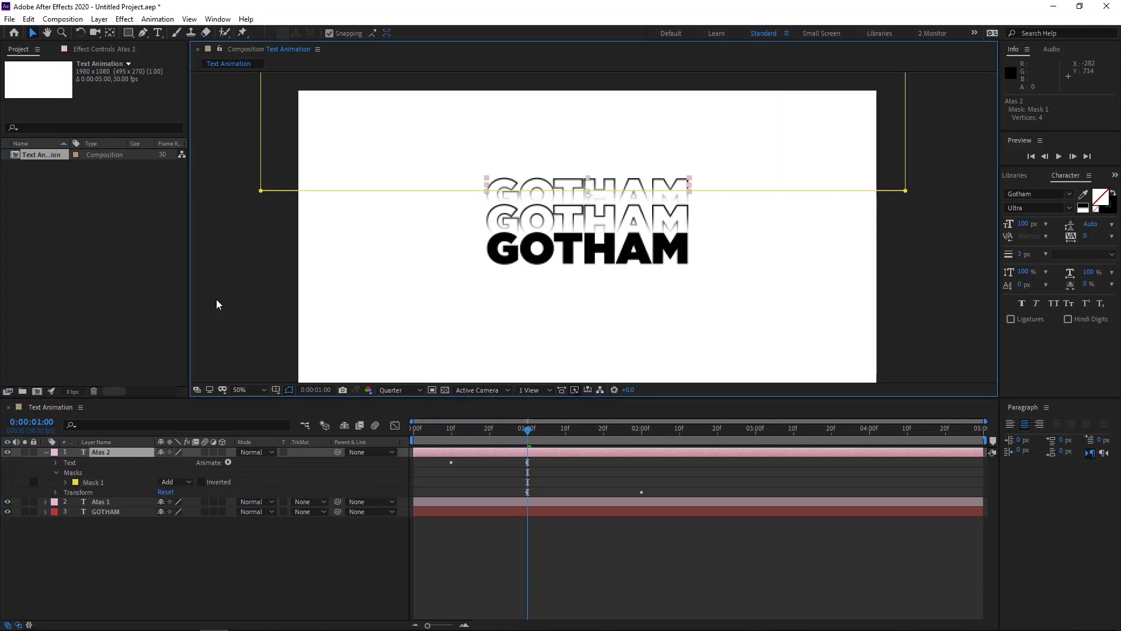
scroll(227, 299, down, 2)
scroll(337, 301, up, 2)
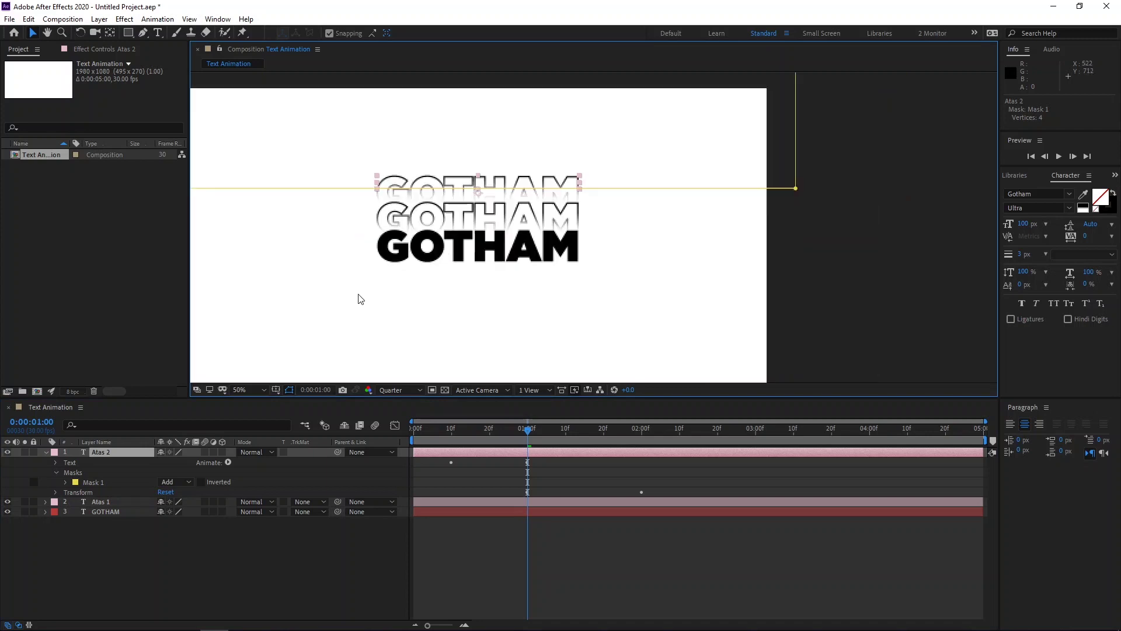
click(47, 454)
click(43, 454)
click(43, 453)
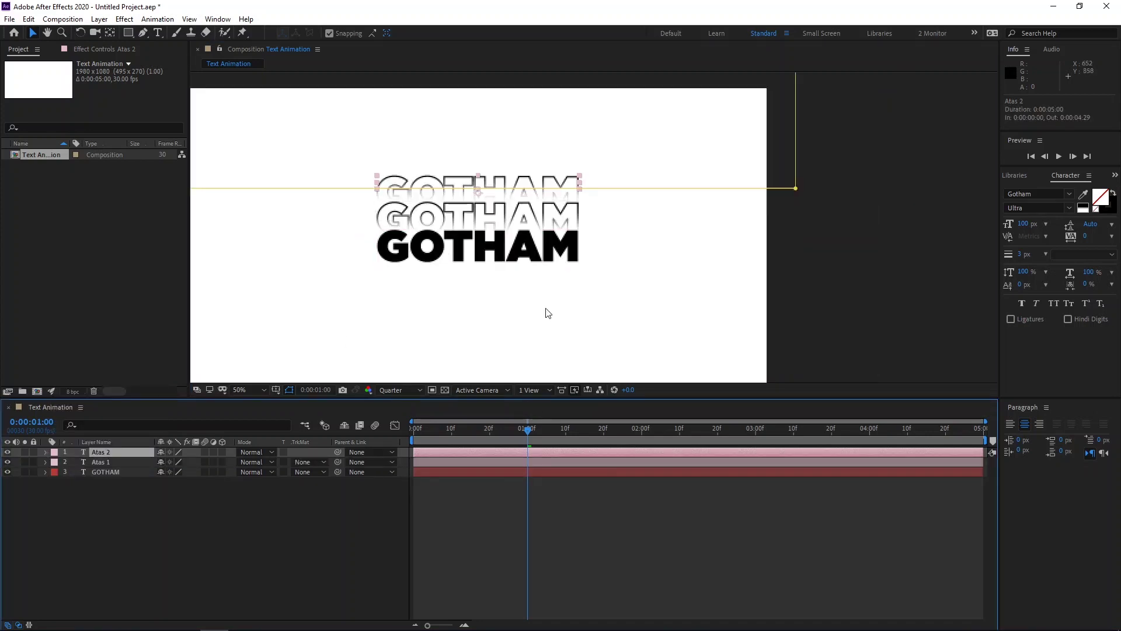
Duplicate the Atas 1 layer and place the copy between Atas 1 and GOTHAM in the layer stack.
click(107, 462)
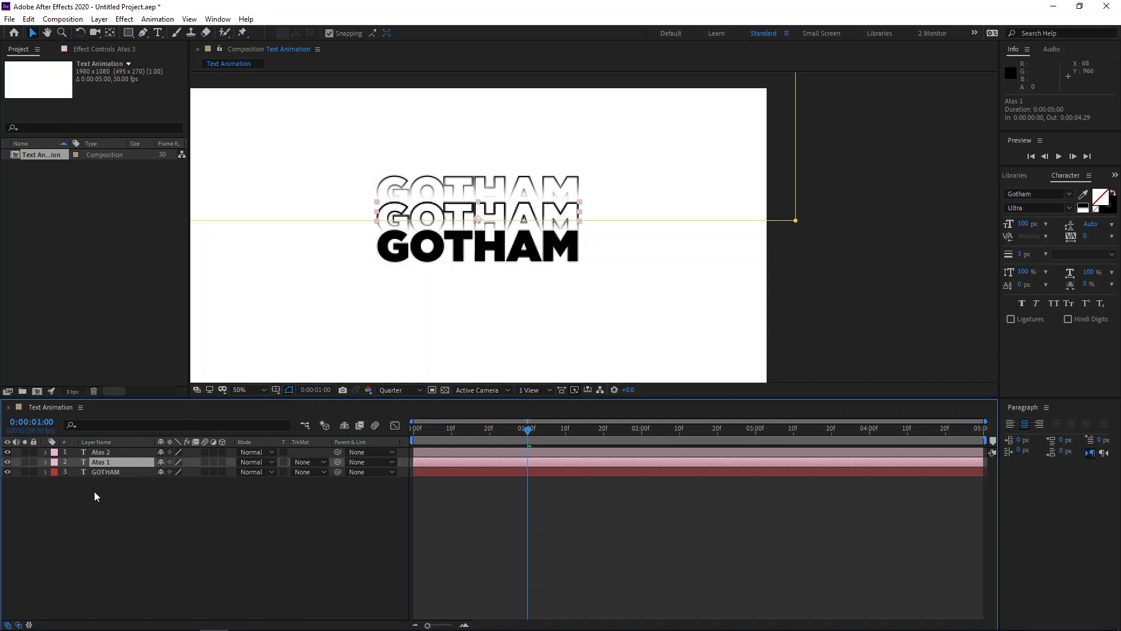
key(ctrl+d)
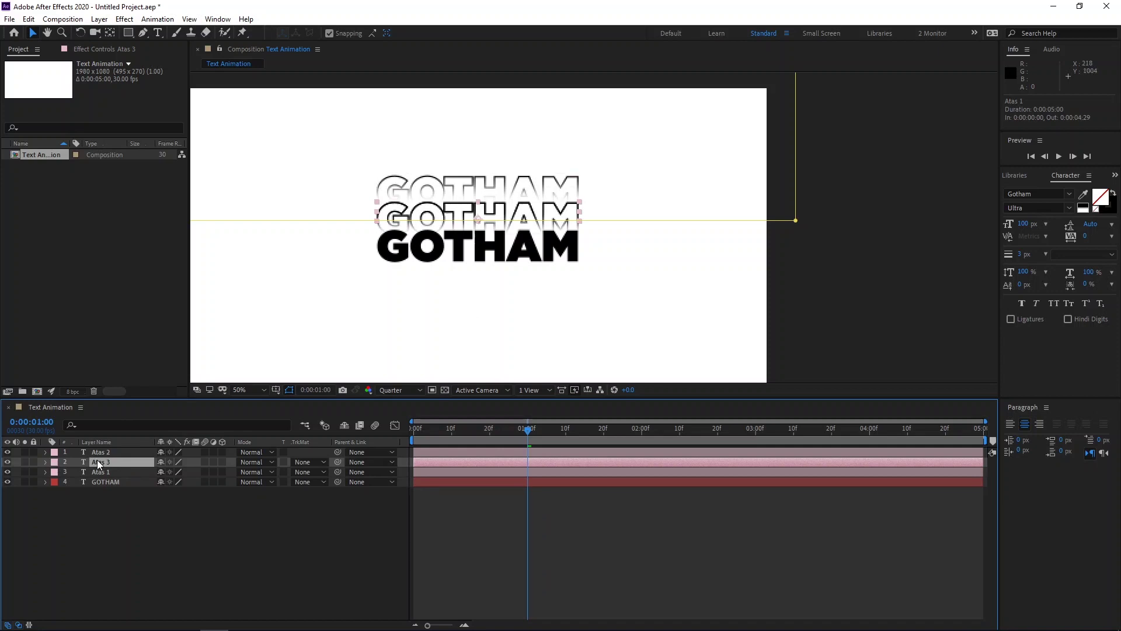
drag(97, 460, 104, 472)
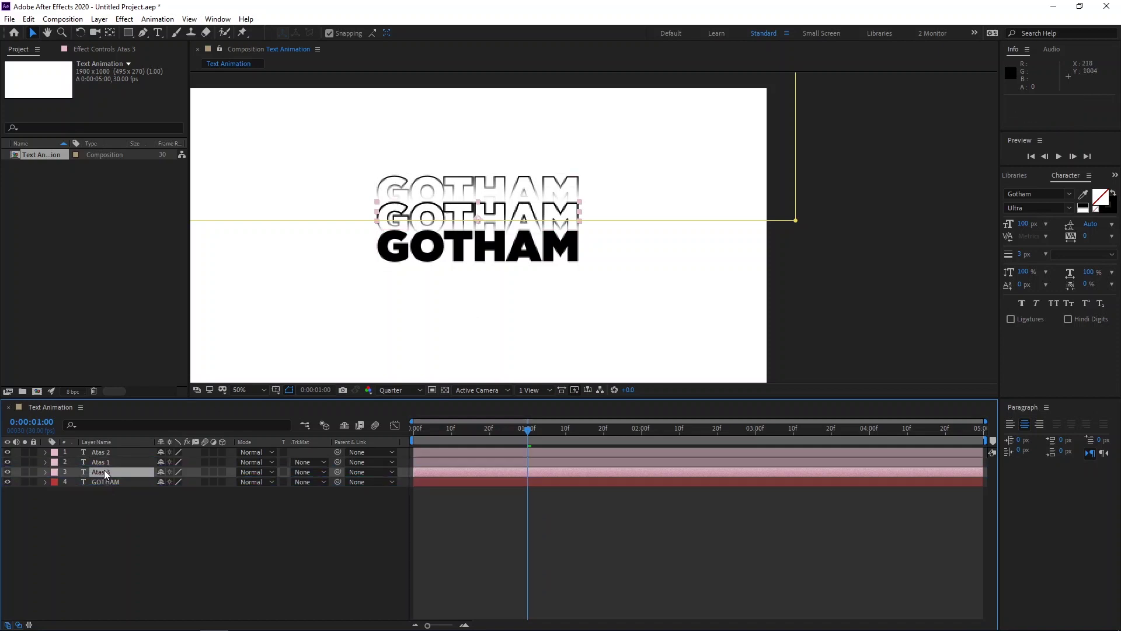
Rename the duplicated Atas 3 layer as Bawah 1 and set its label colour to Orange.
key(Return)
text(Bawah 1)
click(53, 472)
click(107, 330)
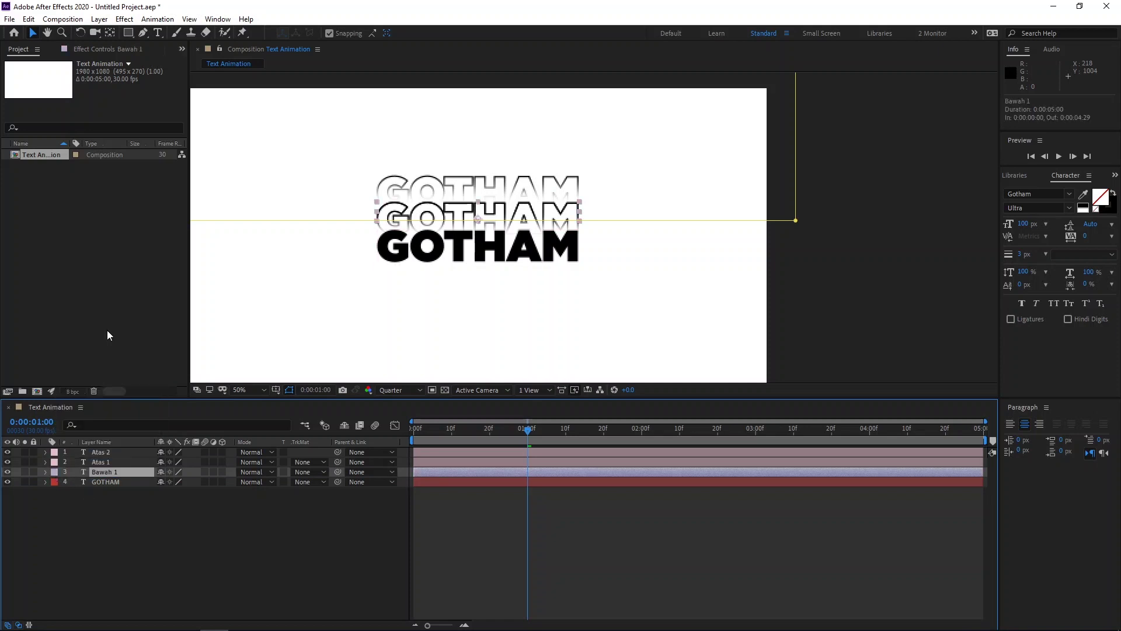
click(54, 472)
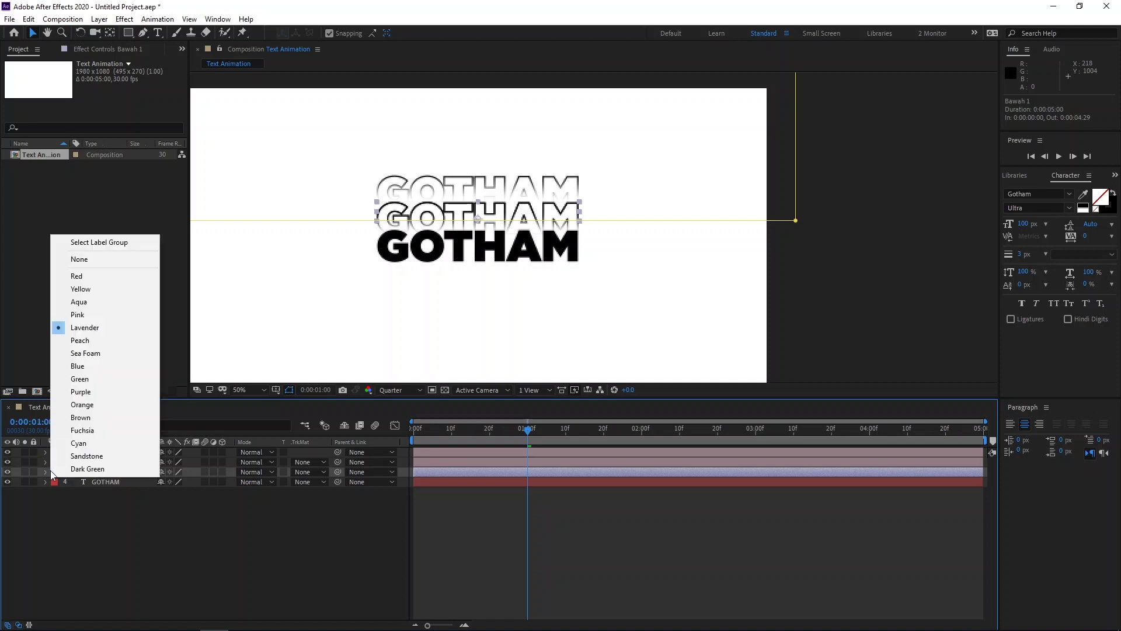
click(94, 409)
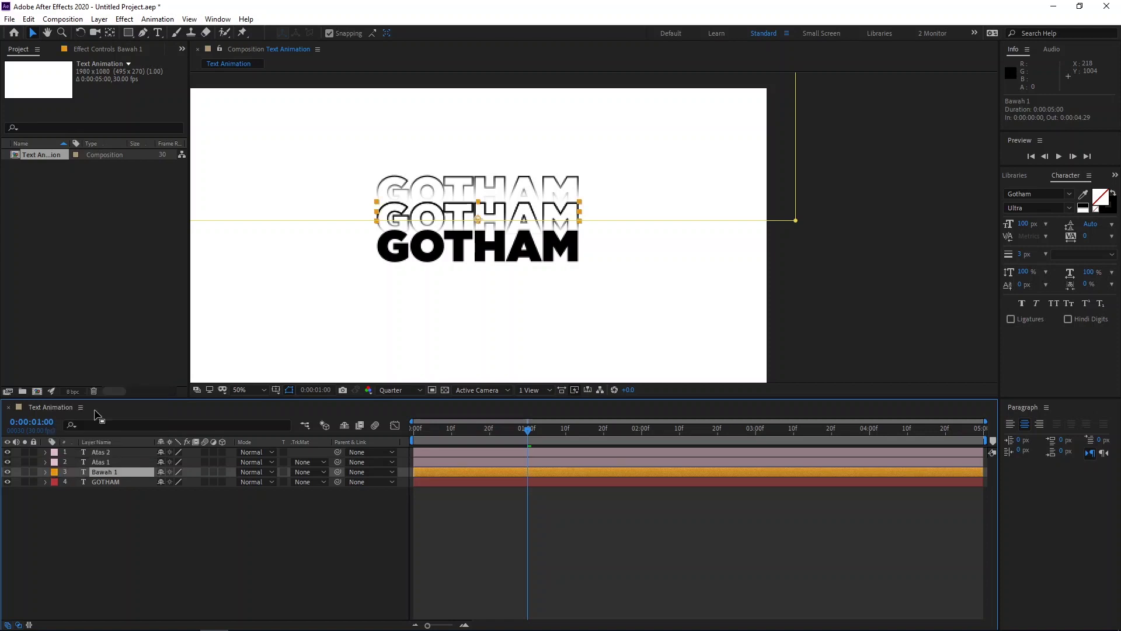
Move the Bawah 1 outline layer down below the solid GOTHAM text, to position 990, 624.
key(shift+Down)
key(shift+Down)
key(shift+Down)
key(shift+Down)
key(shift+Down)
key(shift+Down)
key(shift+Down)
key(shift+Down)
key(shift+Down)
key(shift+Down)
key(shift+Down)
key(shift+Down)
key(shift+Down)
key(shift+Down)
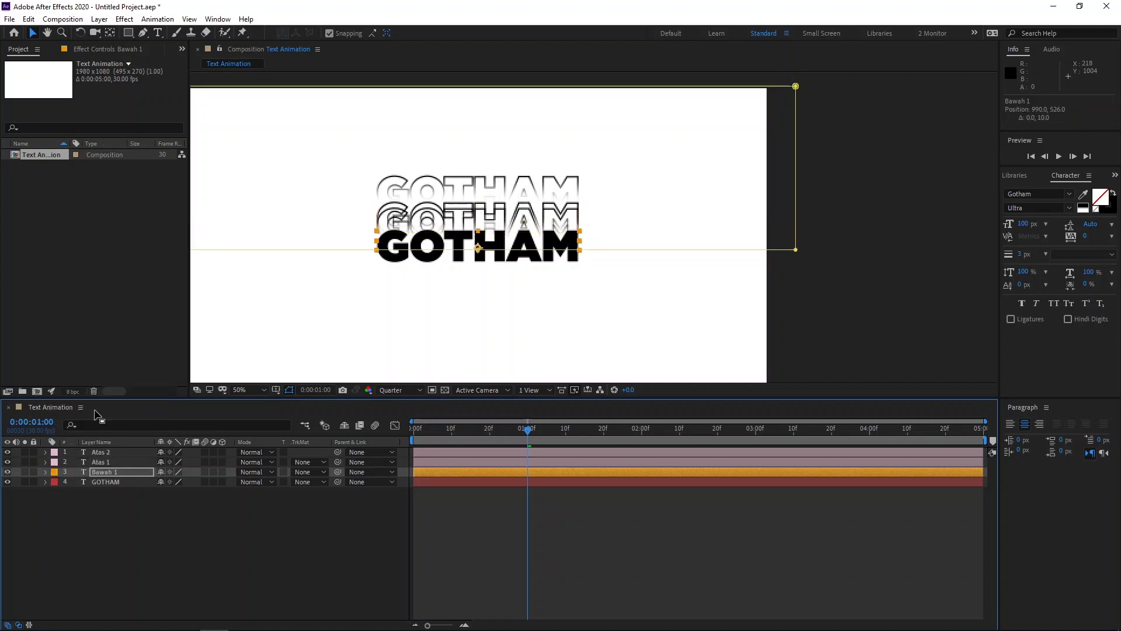
key(shift+Down)
key(shift+Down)
key(shift+Down)
key(shift+Down)
key(shift+Down)
key(shift+Down)
key(shift+Down)
key(shift+Down)
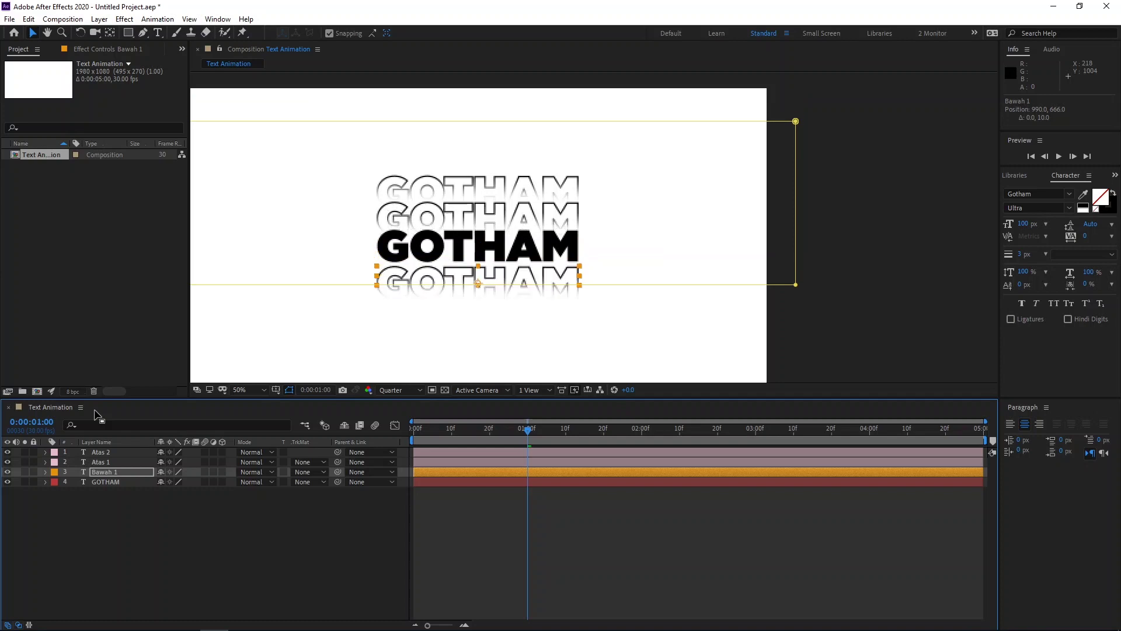
key(shift+Up)
key(shift+Up)
key(shift+Up)
key(shift+Up)
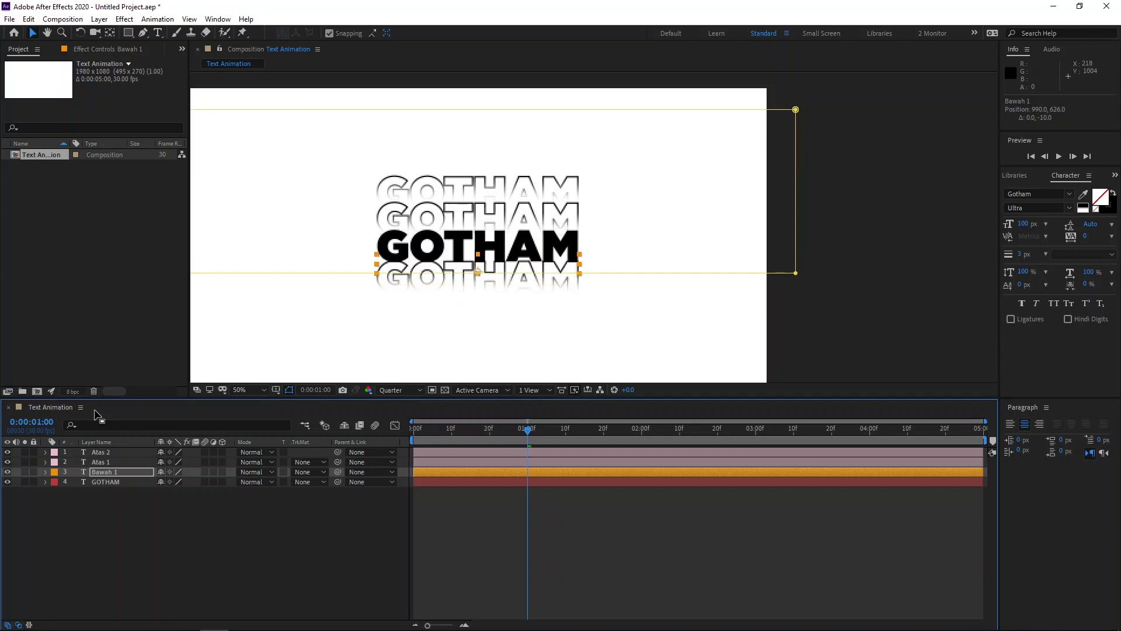
key(Up)
key(Up)
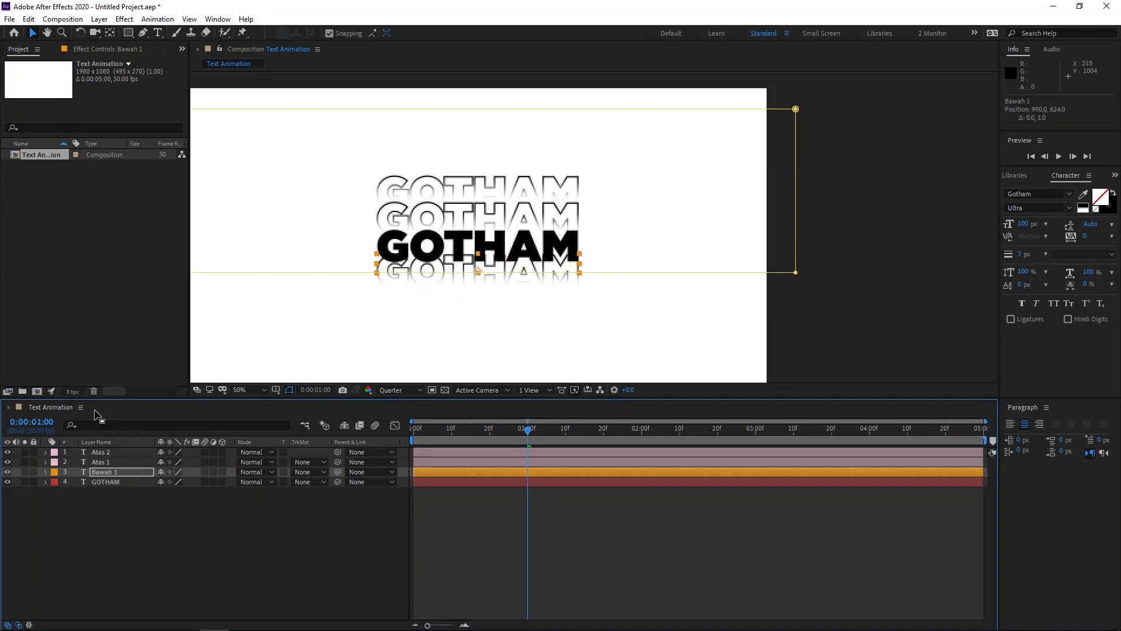
Move Mask 1 on Bawah 1 down so the outline fades out at its upper edge, beneath the solid text.
click(46, 472)
click(55, 492)
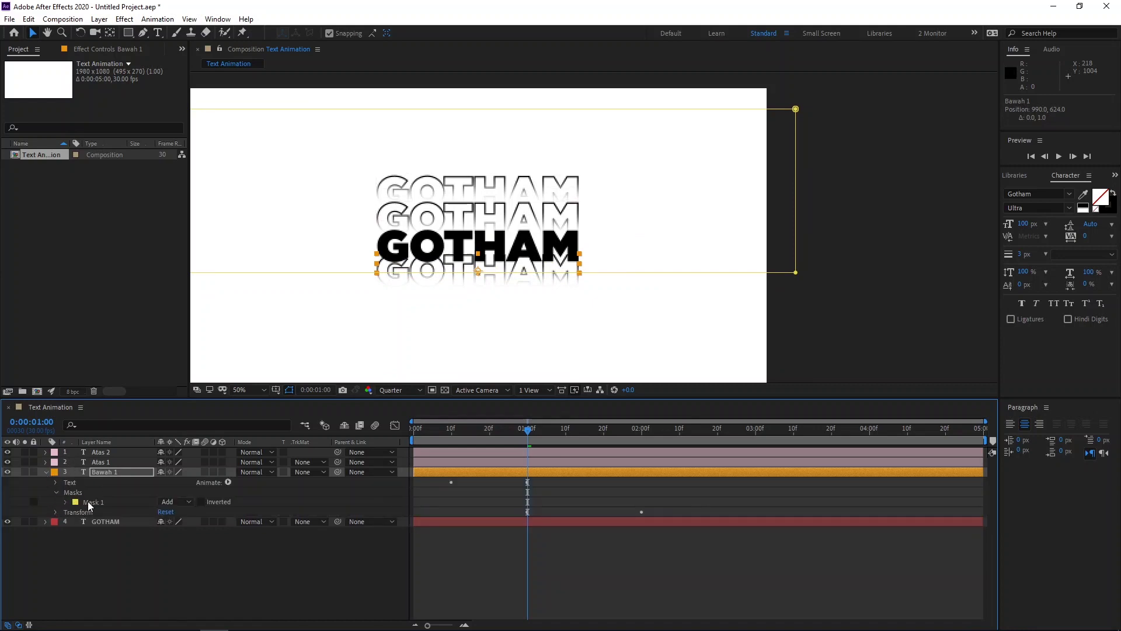
click(88, 501)
key(shift+Down)
key(shift+Down)
key(shift+Down)
key(shift+Down)
key(shift+Down)
key(shift+Down)
key(shift+Down)
key(shift+Down)
key(shift+Down)
key(shift+Down)
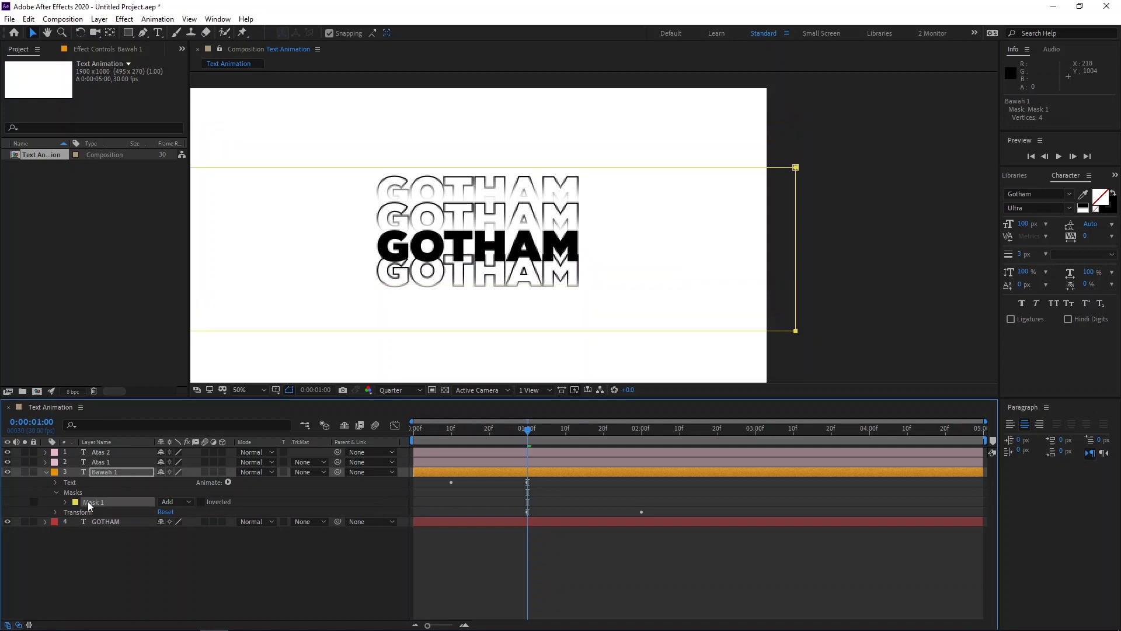
key(shift+Down)
key(shift+Down)
key(shift+Down)
key(shift+Down)
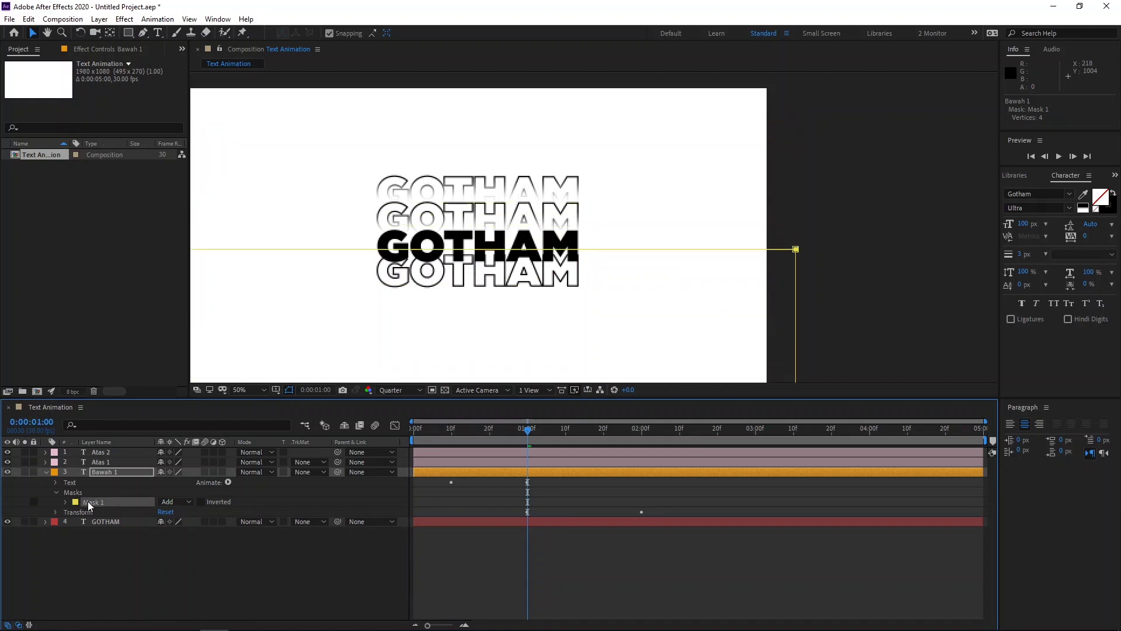
key(shift+Down)
key(shift+Down)
key(shift+Down)
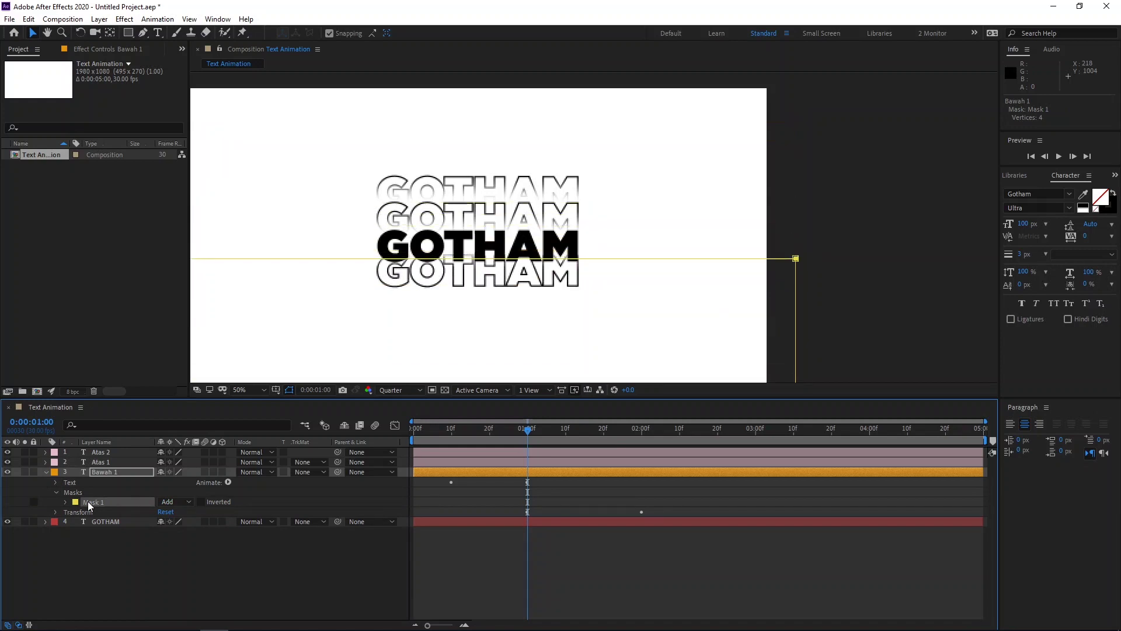
key(shift+Down)
key(shift+Down)
key(shift+Down)
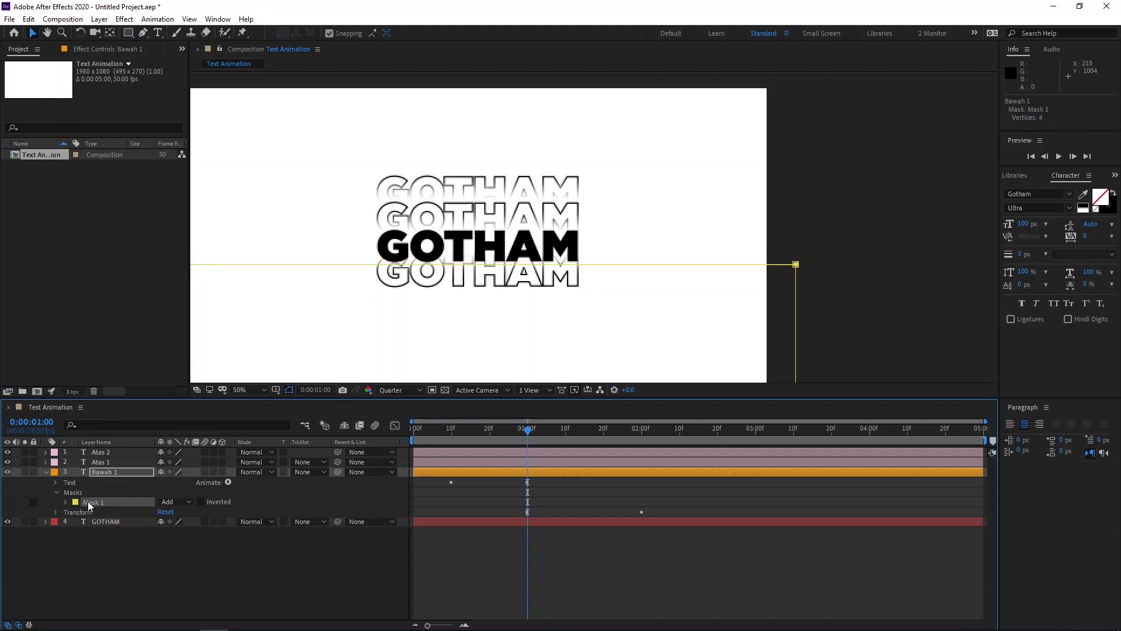
key(Down)
key(Down)
key(Down)
key(Down)
key(Down)
key(Down)
key(Down)
key(Down)
key(Down)
key(Down)
key(Down)
key(Down)
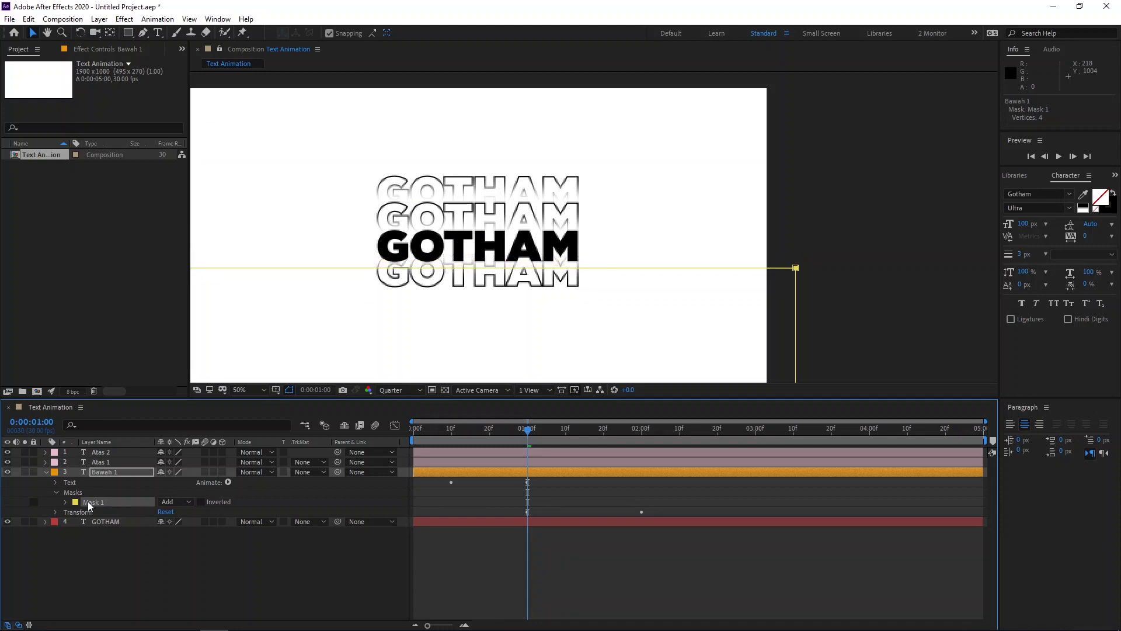
key(Down)
key(Down)
key(Down)
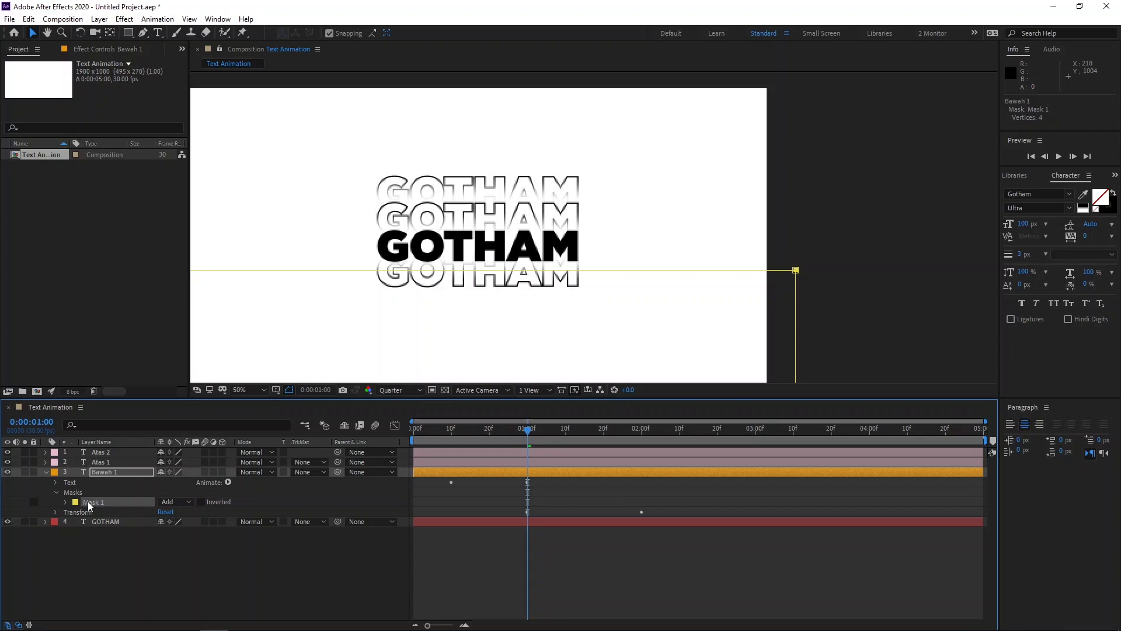
Lower the Bawah 1 outline layer slightly to position 990, 630.
click(111, 474)
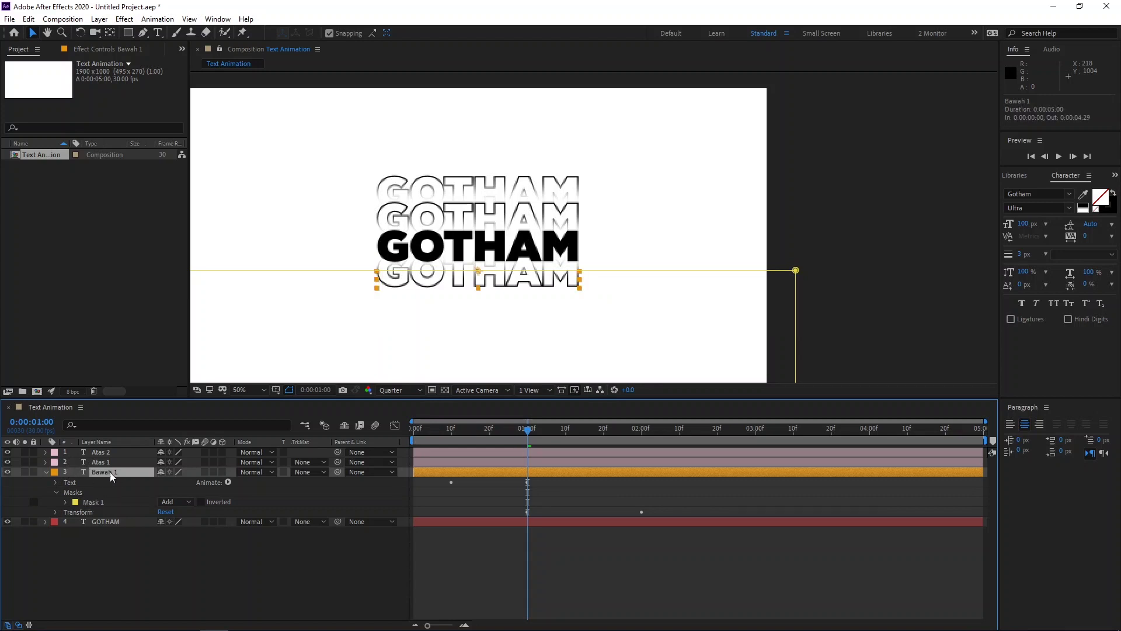
key(Down)
key(Down)
key(Down)
key(Down)
key(Down)
key(Down)
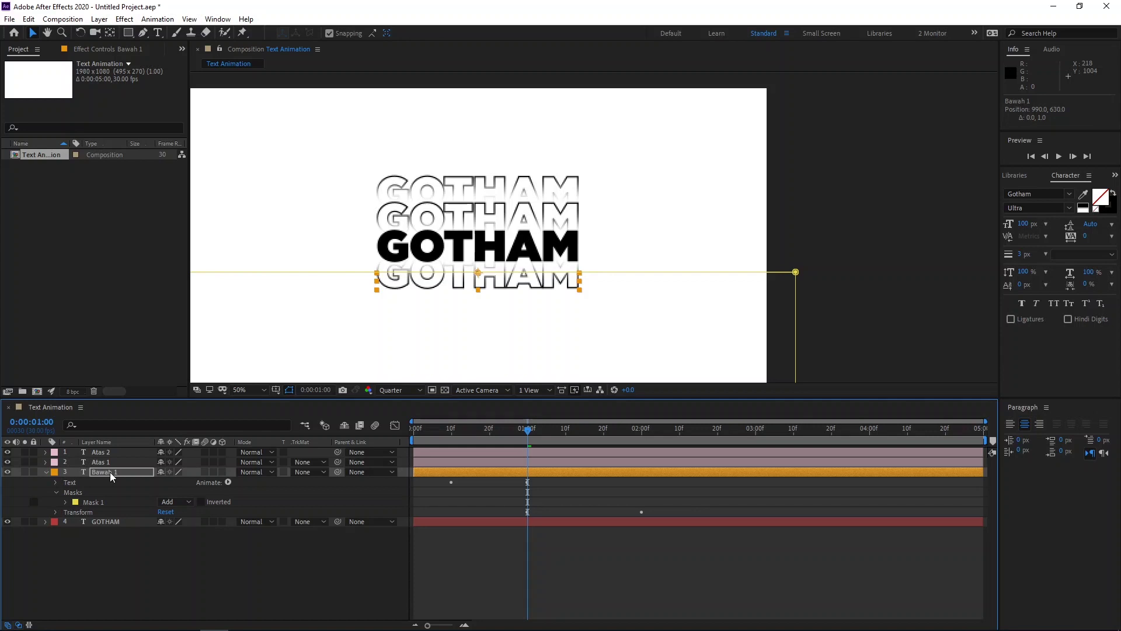
Nudge Mask 1 on Bawah 1 slightly upward to reveal more of the outline, and collapse the layer's properties.
click(91, 506)
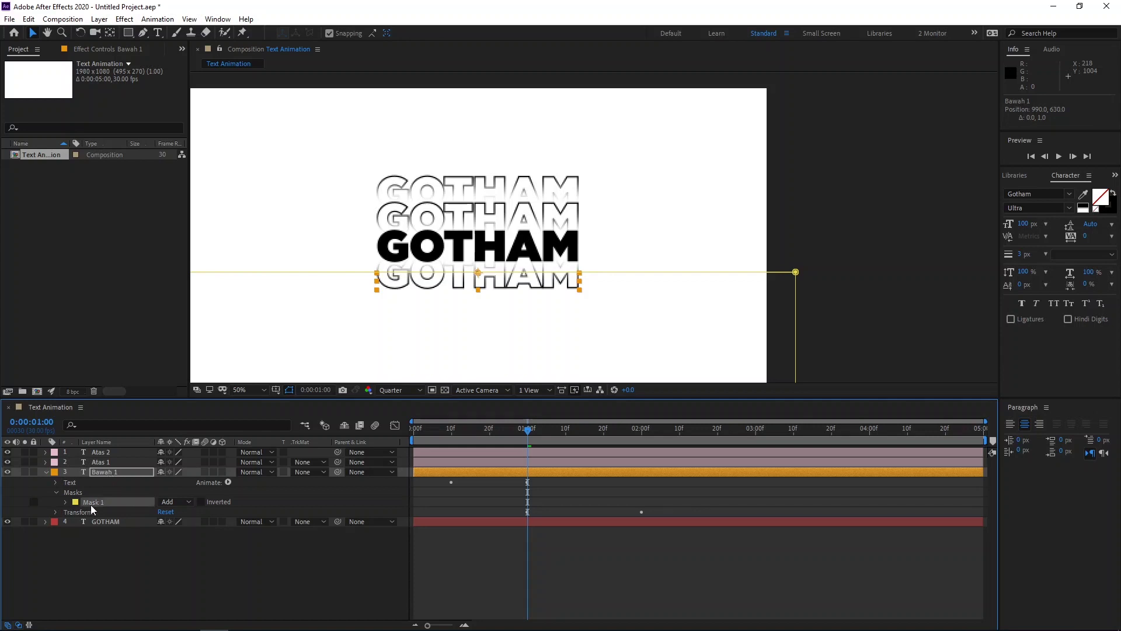
key(Up)
key(Up)
key(Up)
key(Up)
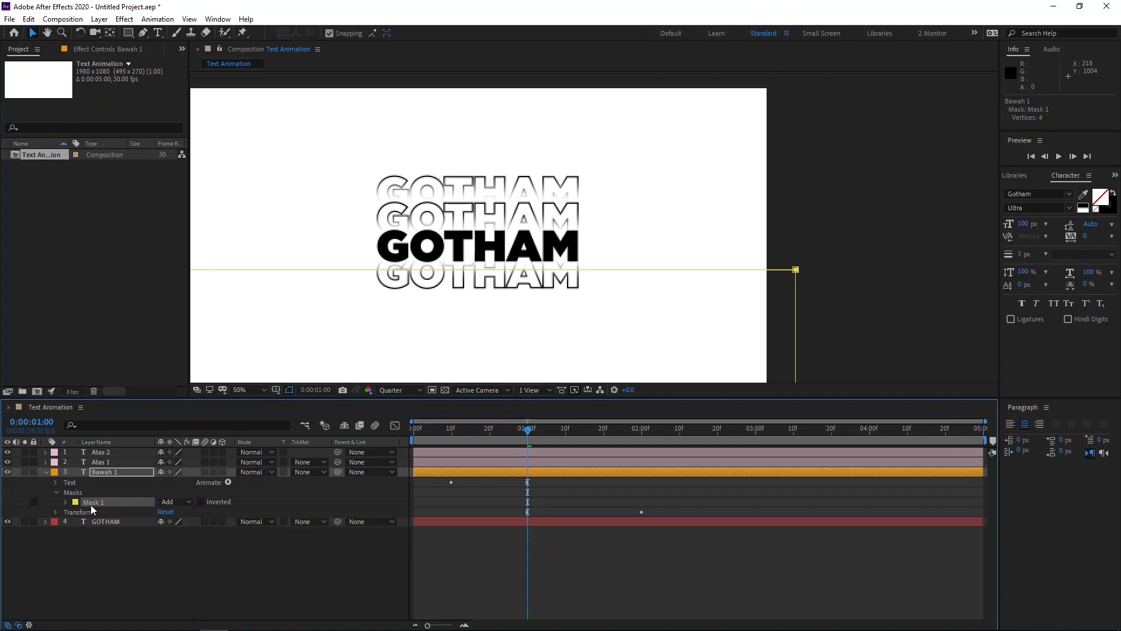
click(46, 473)
Duplicate the Bawah 1 layer and place the copy between Bawah 1 and GOTHAM in the layer stack.
click(100, 472)
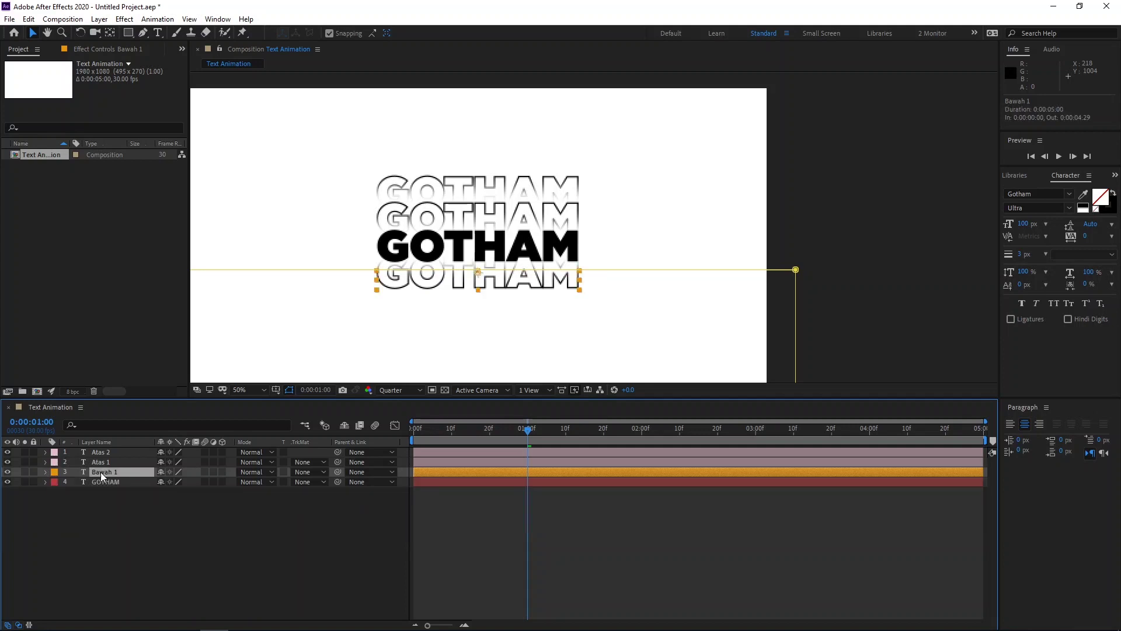
key(ctrl+d)
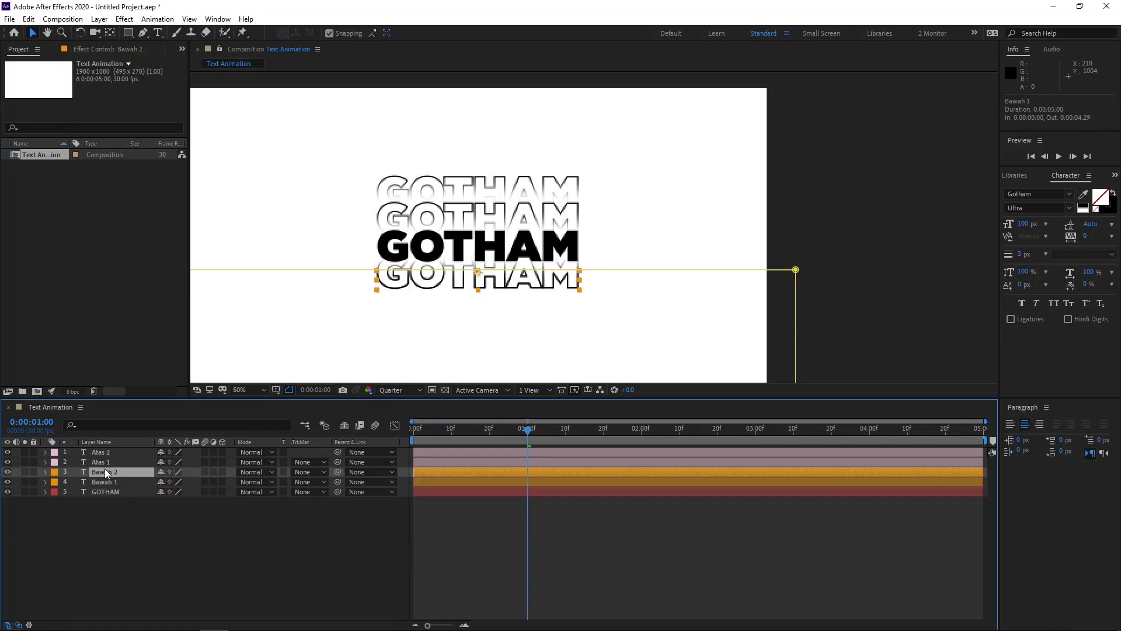
drag(104, 469, 109, 486)
Move the Bawah 2 outline layer down to position 990, 710, beneath the first lower outline.
key(shift+Down)
key(shift+Down)
key(shift+Down)
key(shift+Down)
key(shift+Down)
key(shift+Down)
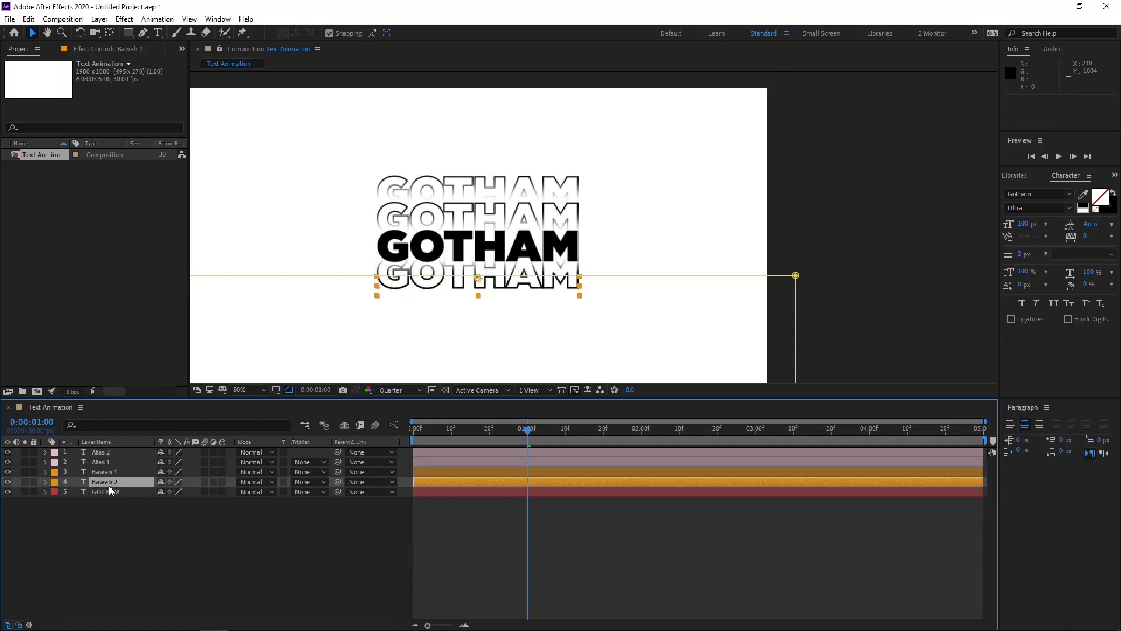
key(shift+Down)
key(shift+Down)
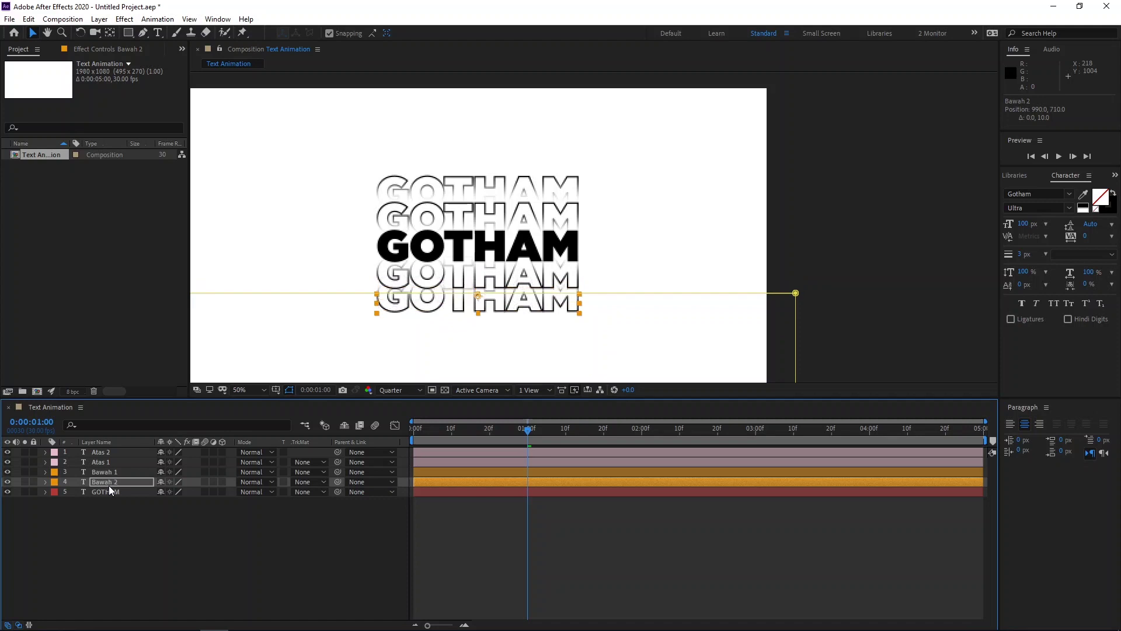
key(shift+Down)
key(shift+Up)
Nudge Mask 1 on Bawah 2 downward so the lowest outline fades out before overlapping the outline above it.
click(44, 480)
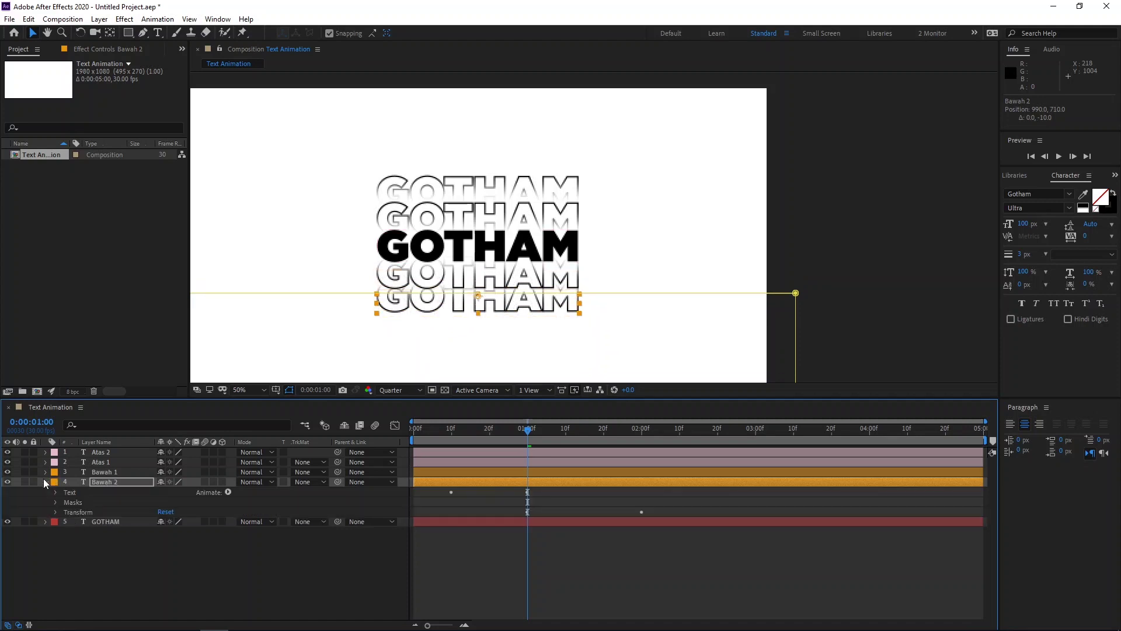
click(89, 514)
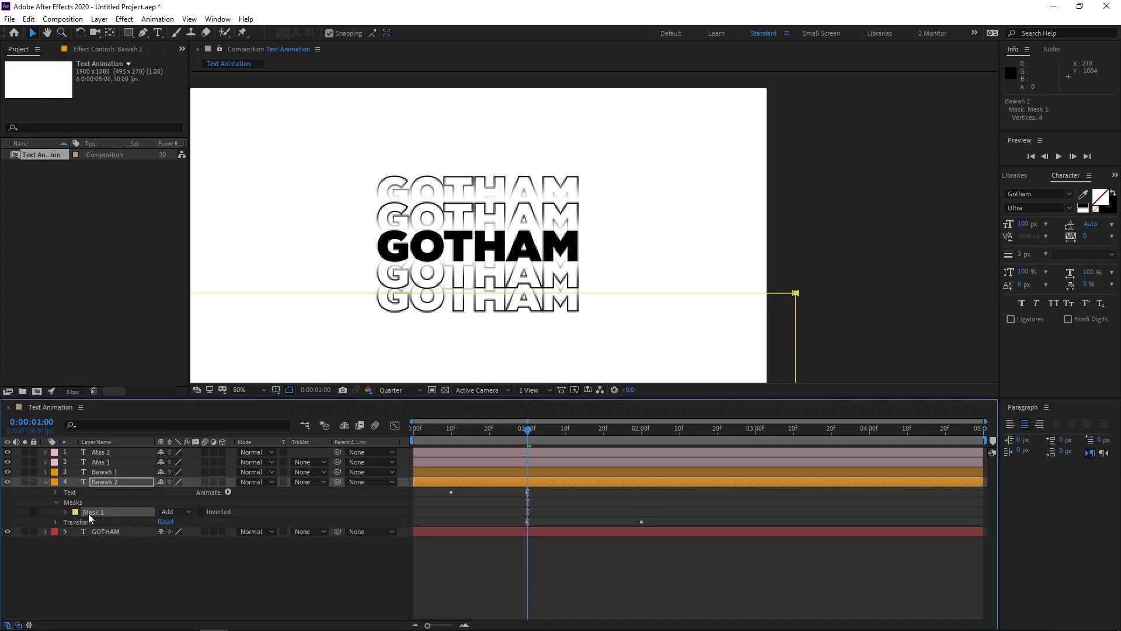
key(shift+Down)
key(shift+Down)
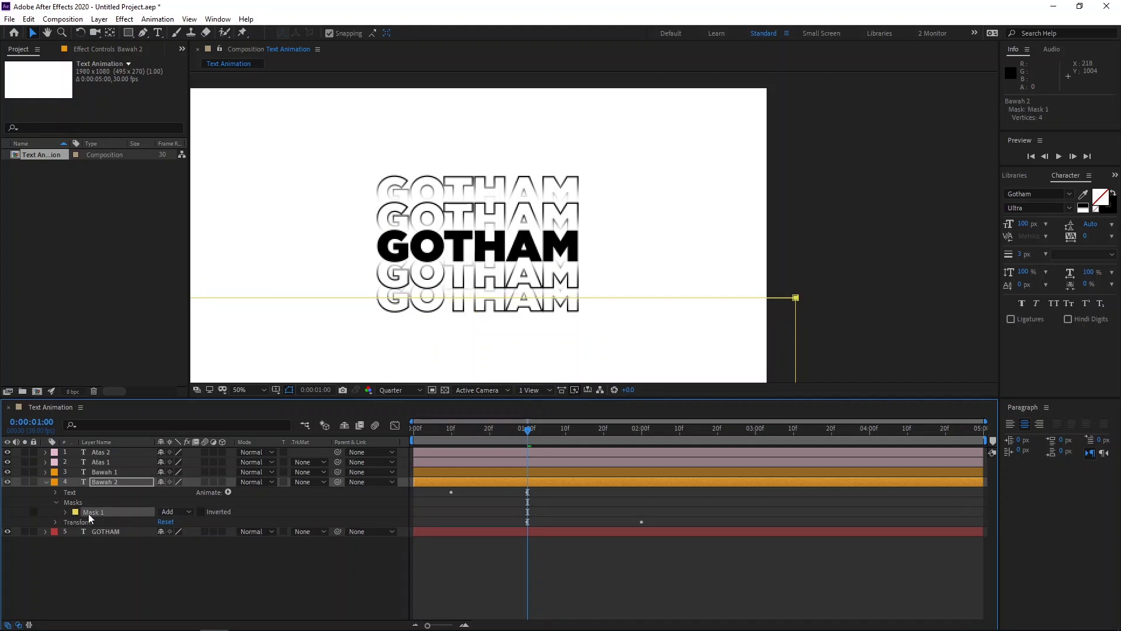
key(Down)
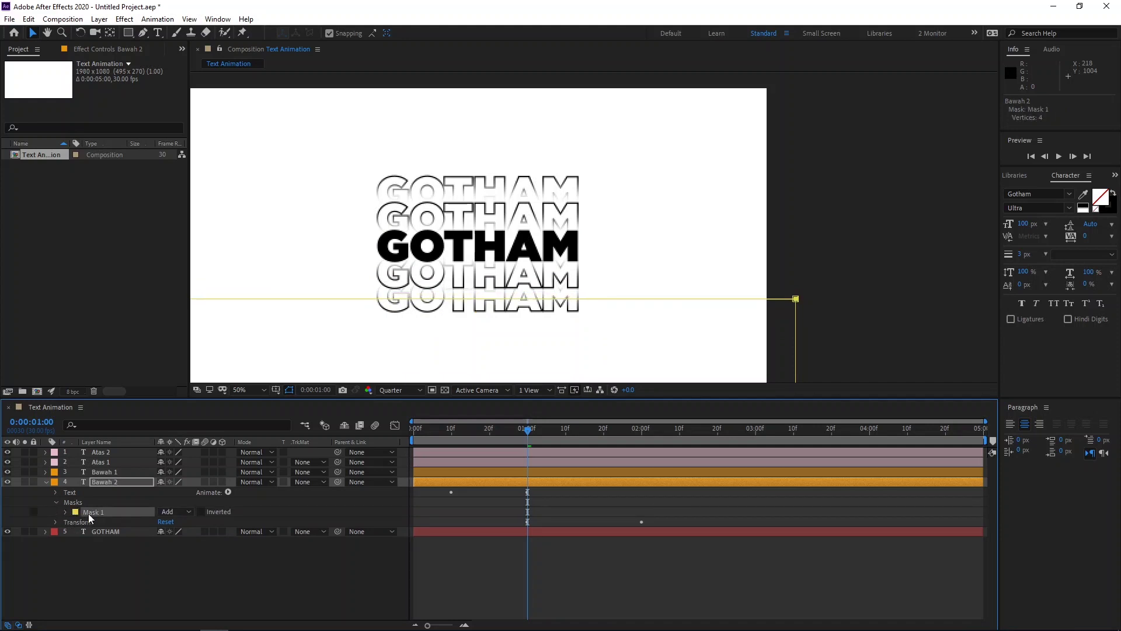
key(Down)
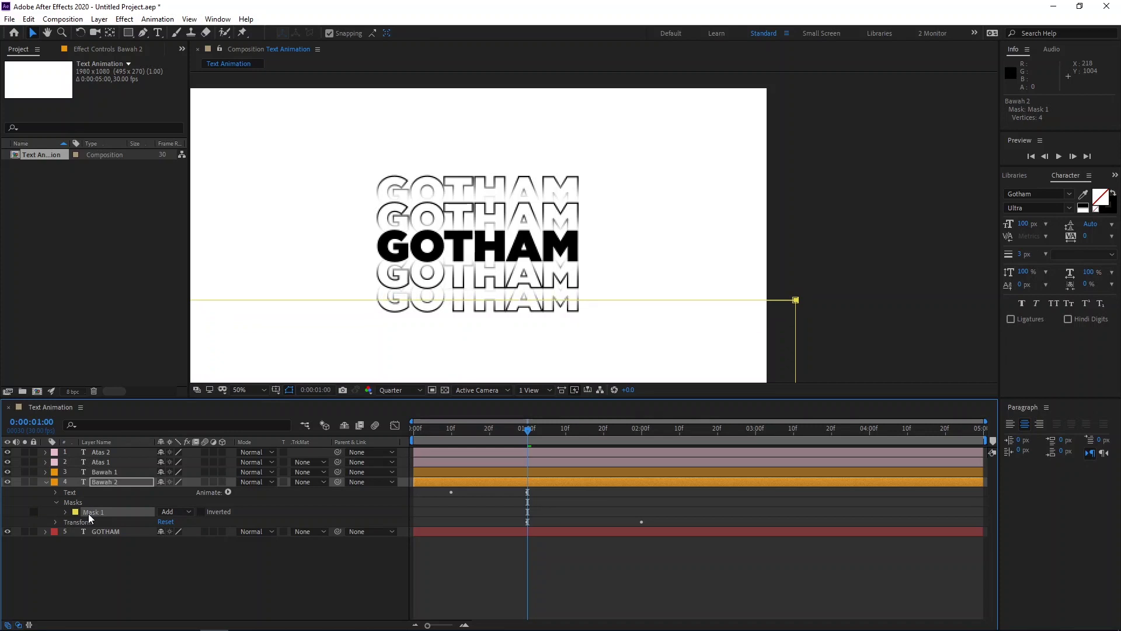
Nudge the Bawah 1 and Bawah 2 layers down together, then collapse Bawah 2's properties and deselect both layers.
shift+click(101, 475)
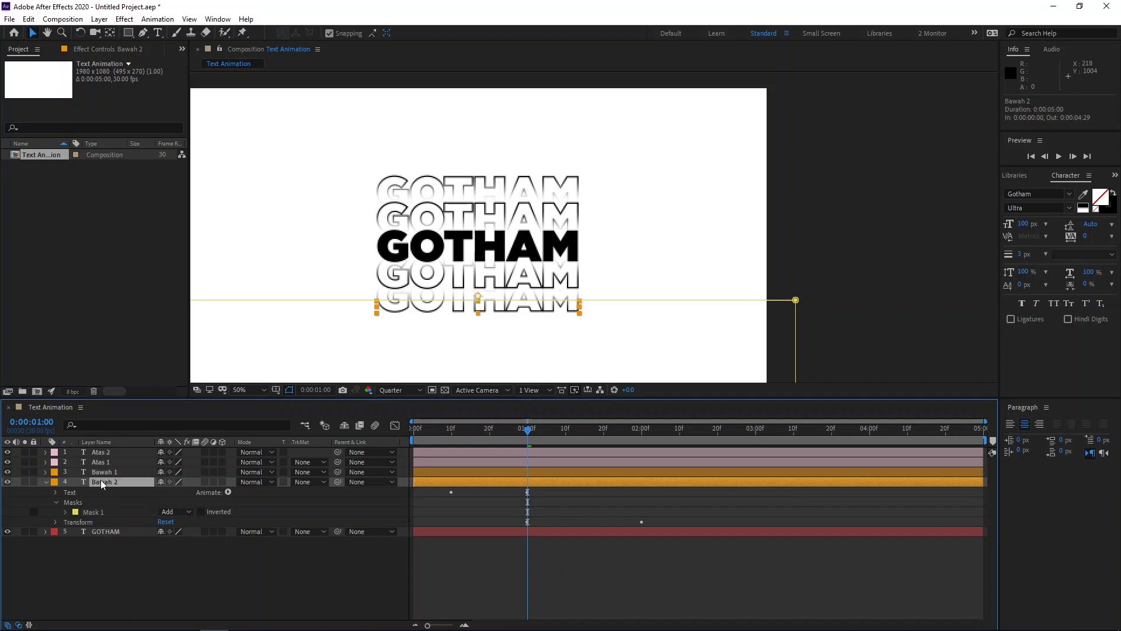
key(Down)
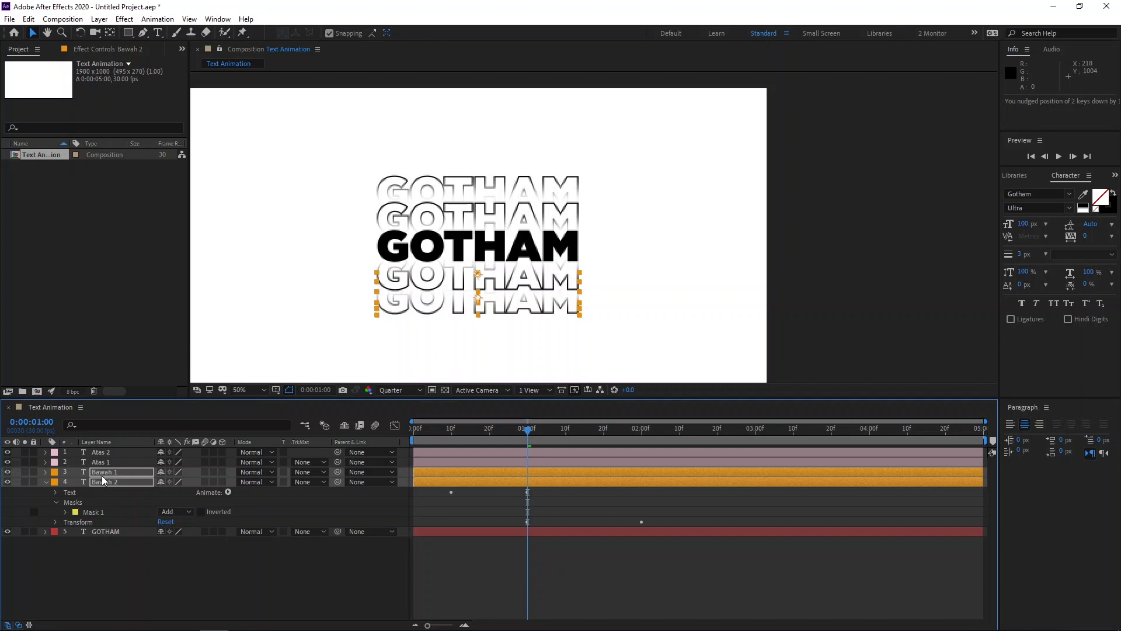
click(46, 482)
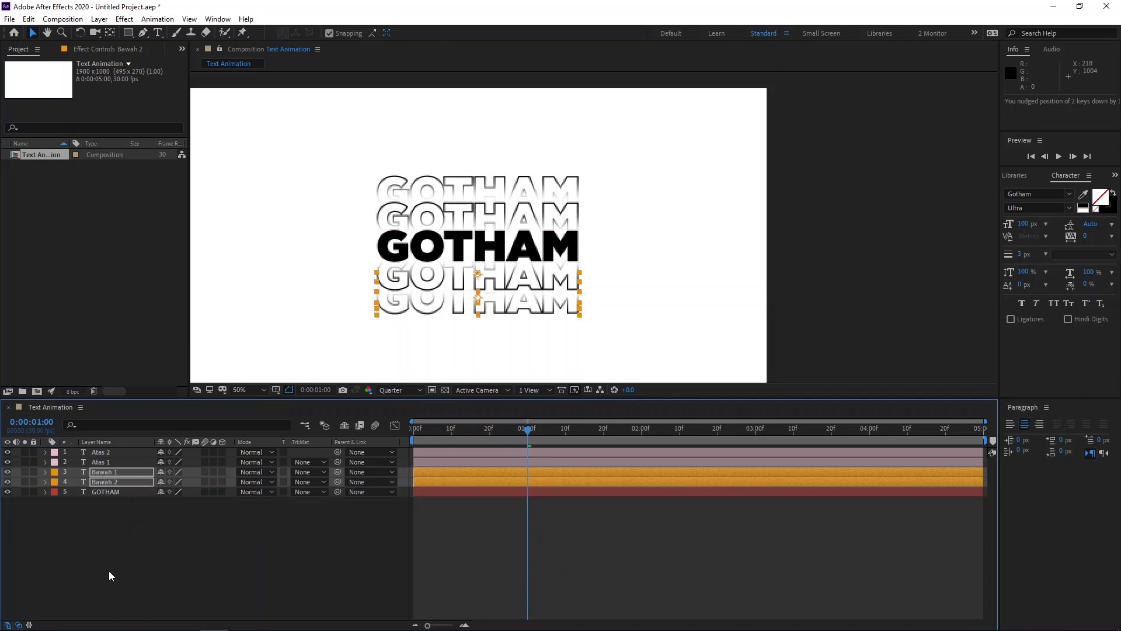
click(108, 570)
Delete the inherited Animator 1 from the Text properties of the Bawah 2 and Bawah 1 outline layers.
click(522, 429)
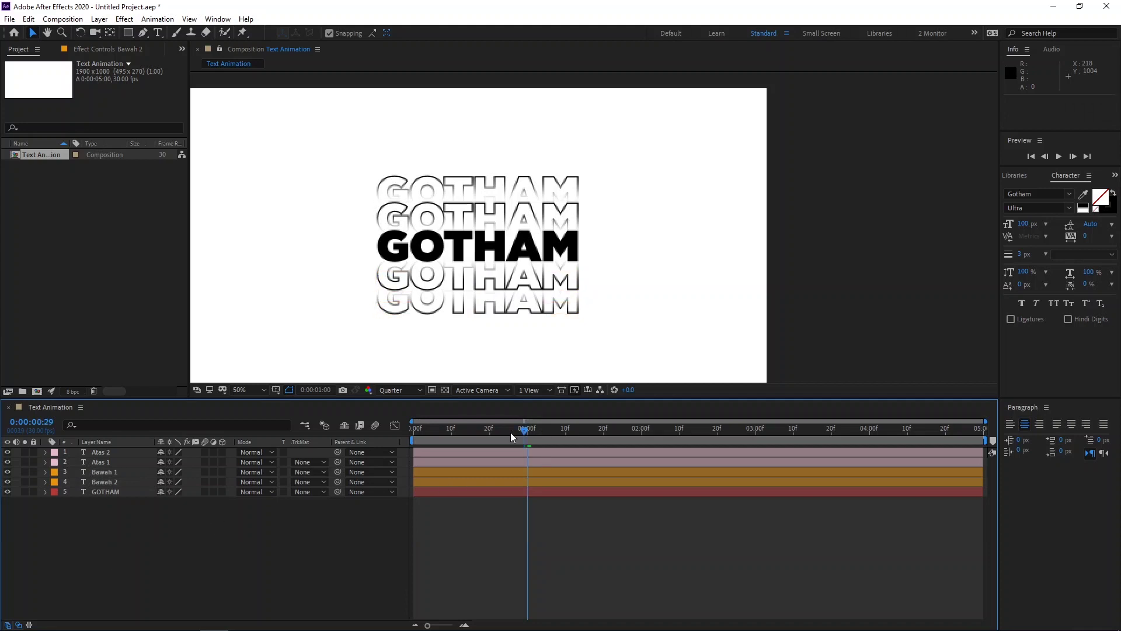
drag(511, 432, 507, 454)
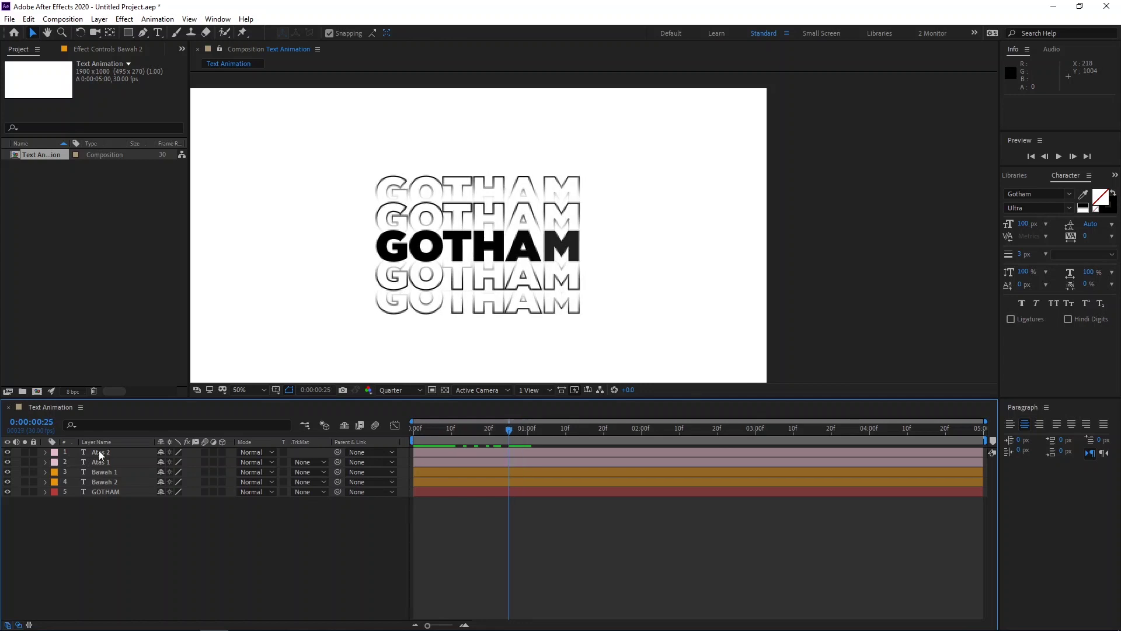
click(45, 482)
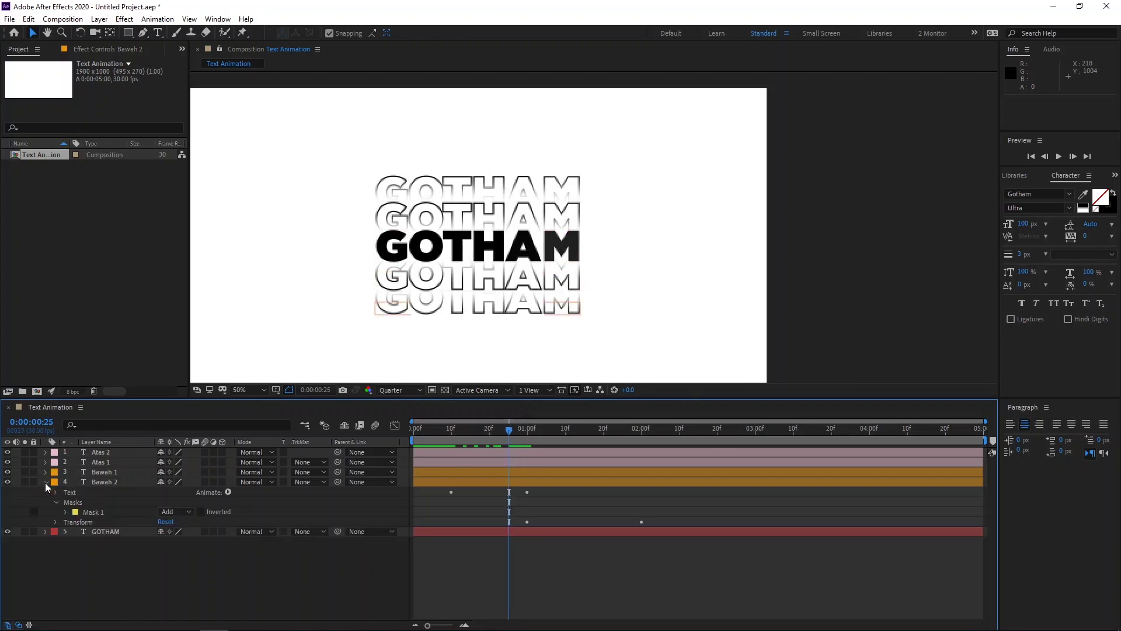
click(57, 501)
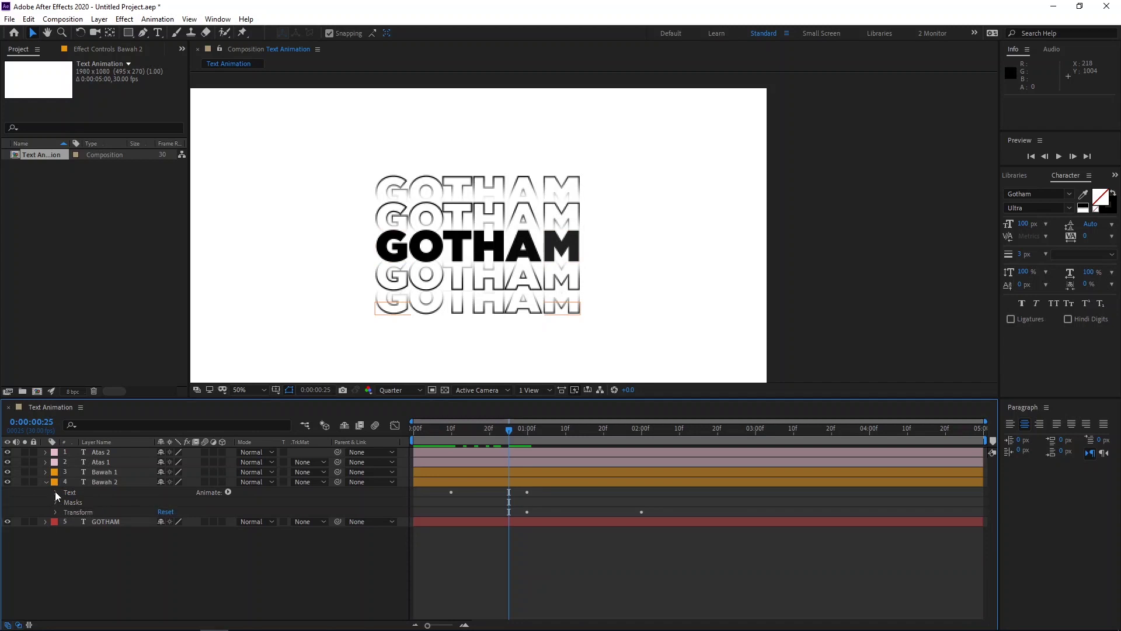
click(55, 492)
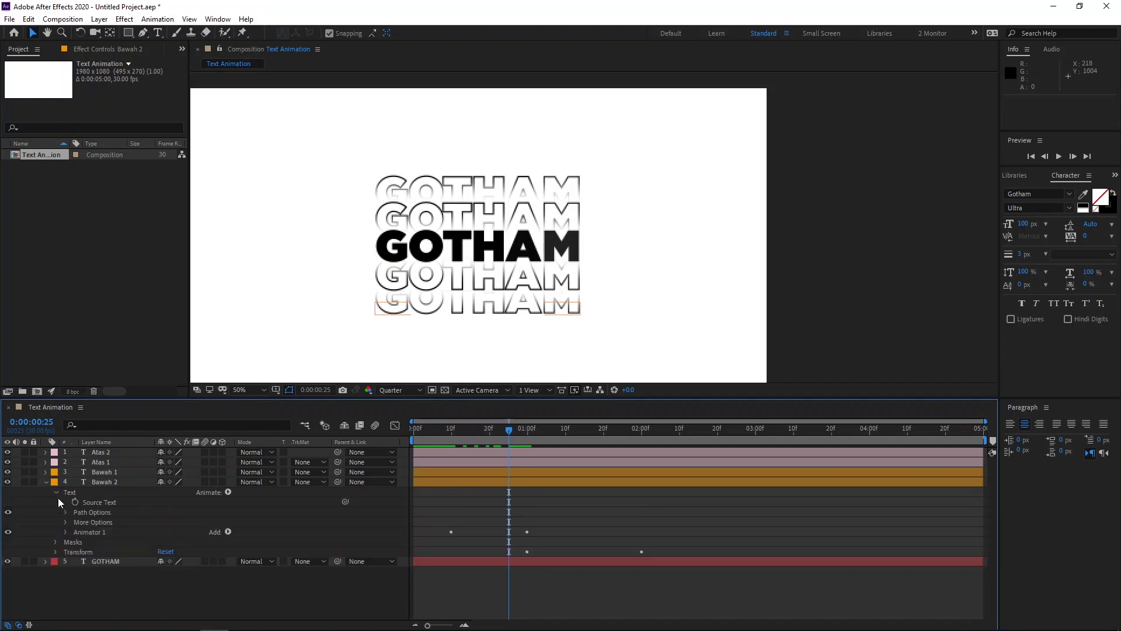
click(76, 534)
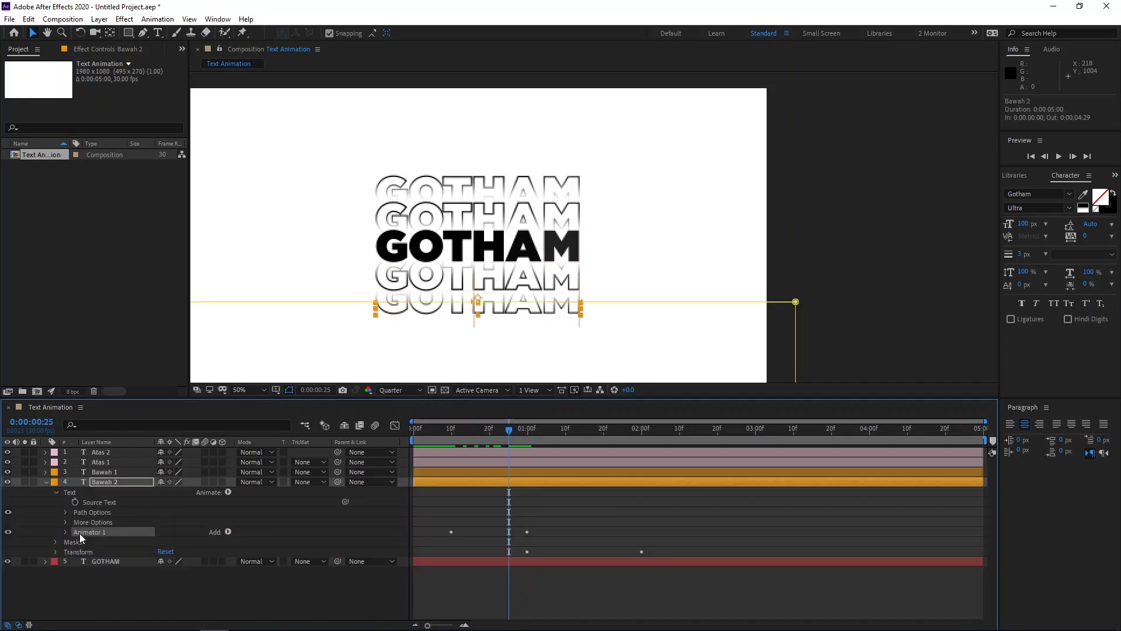
click(46, 482)
click(45, 472)
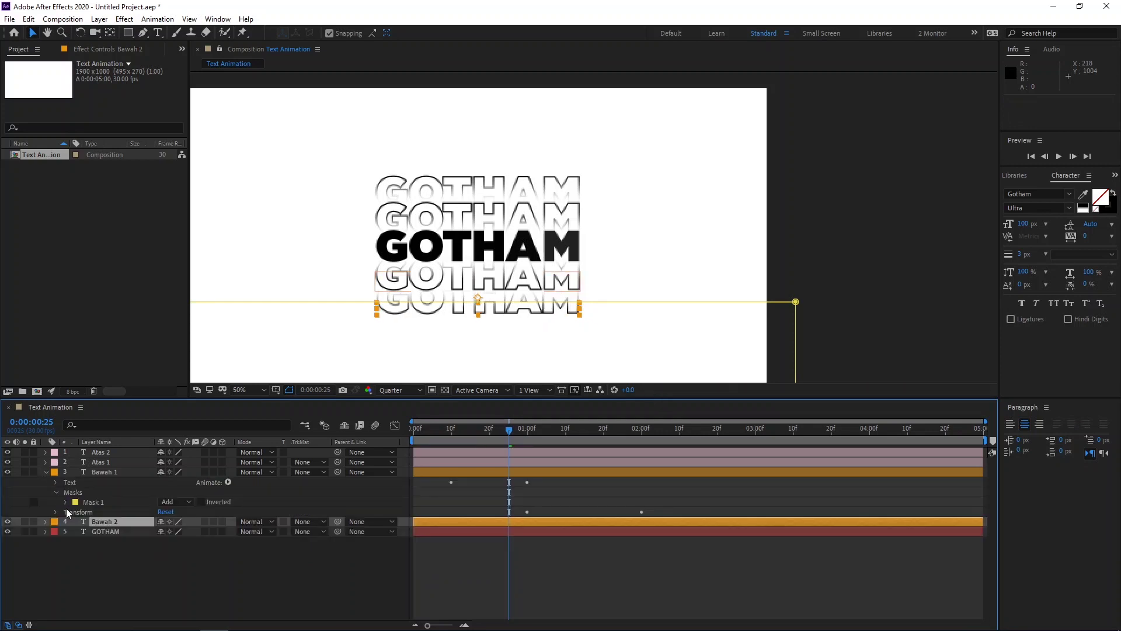
click(56, 483)
click(91, 521)
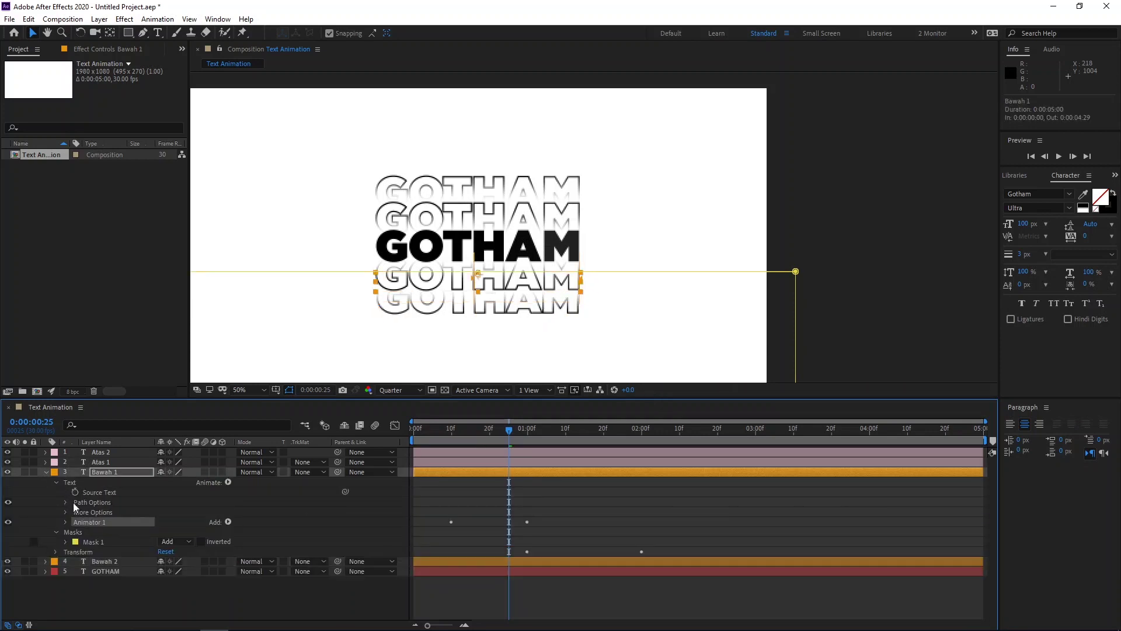
click(47, 472)
Delete the inherited Animator 1 from the Text properties of the Atas 1 and Atas 2 outline layers.
click(46, 462)
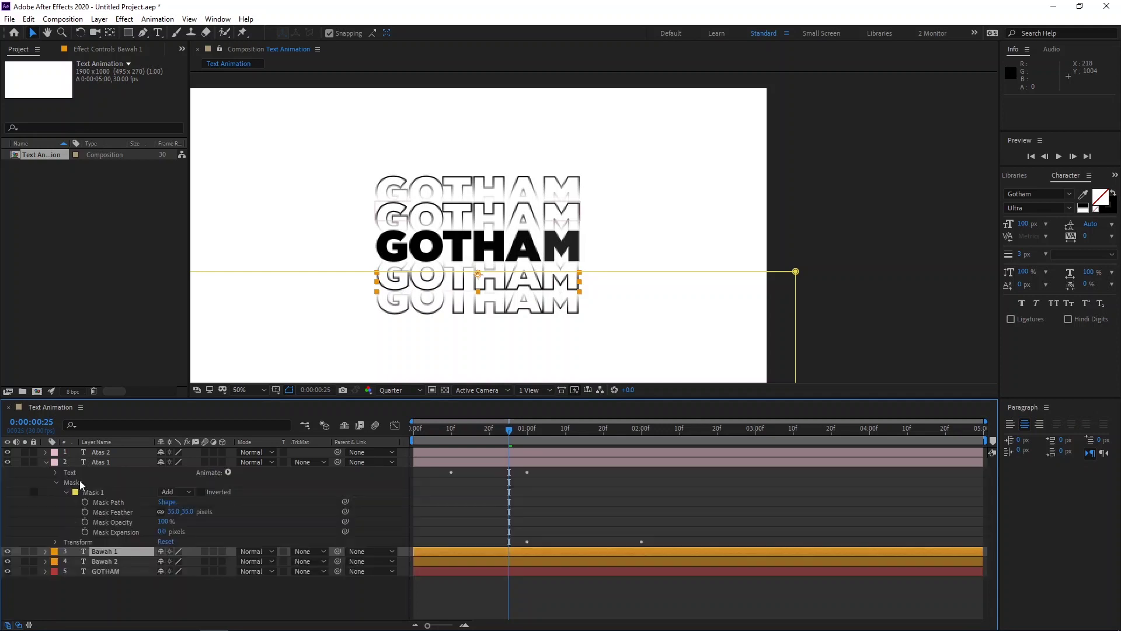
click(54, 469)
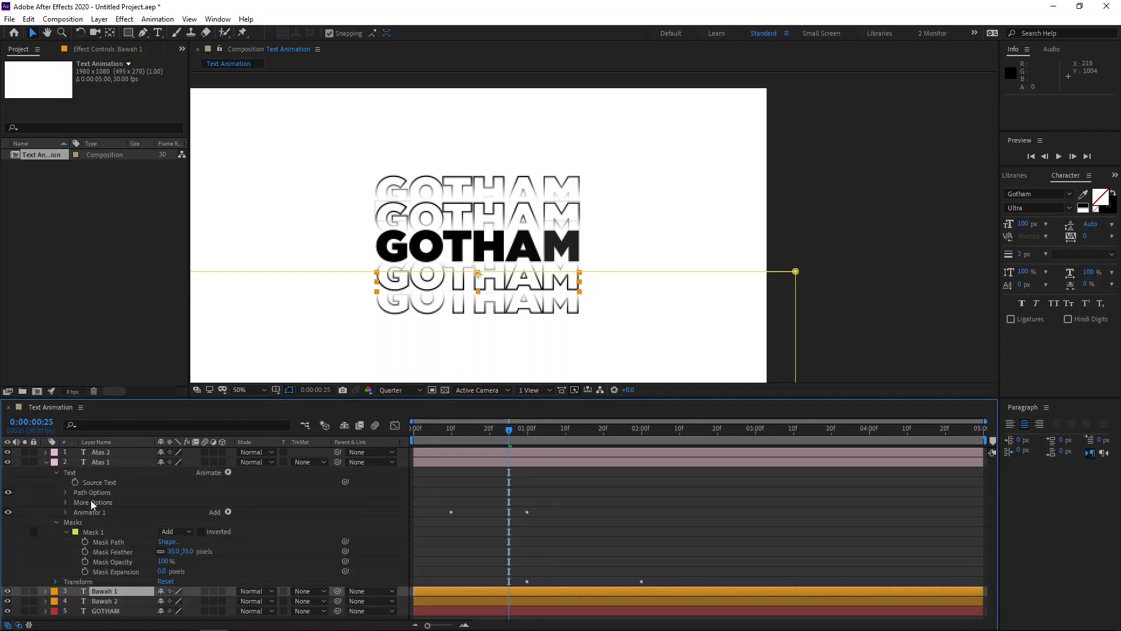
click(92, 509)
click(46, 462)
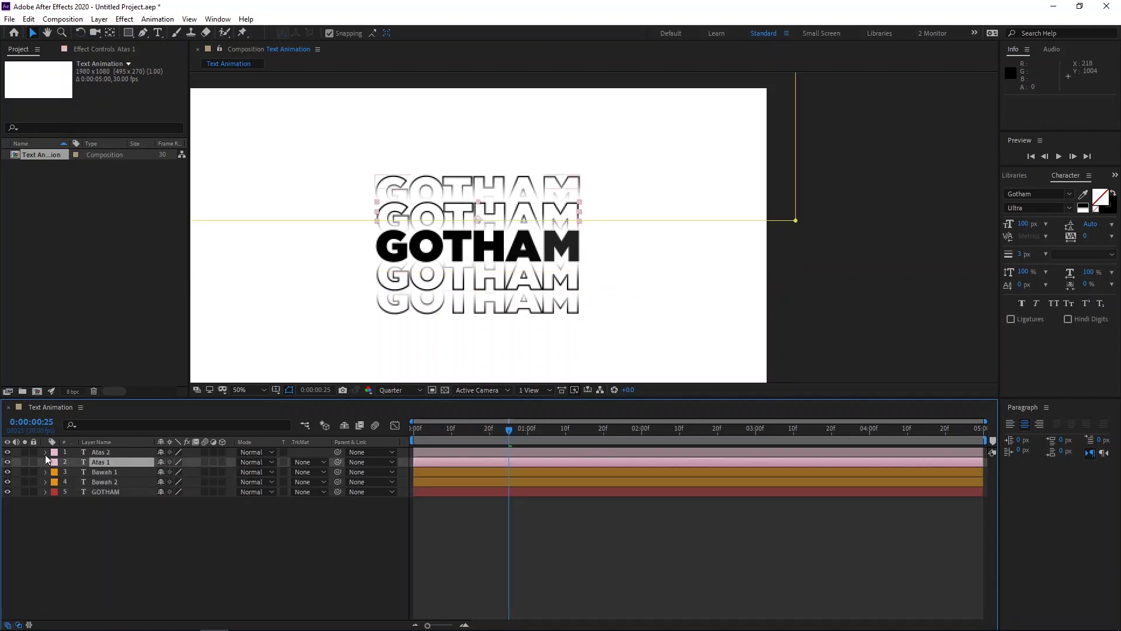
click(45, 452)
click(55, 463)
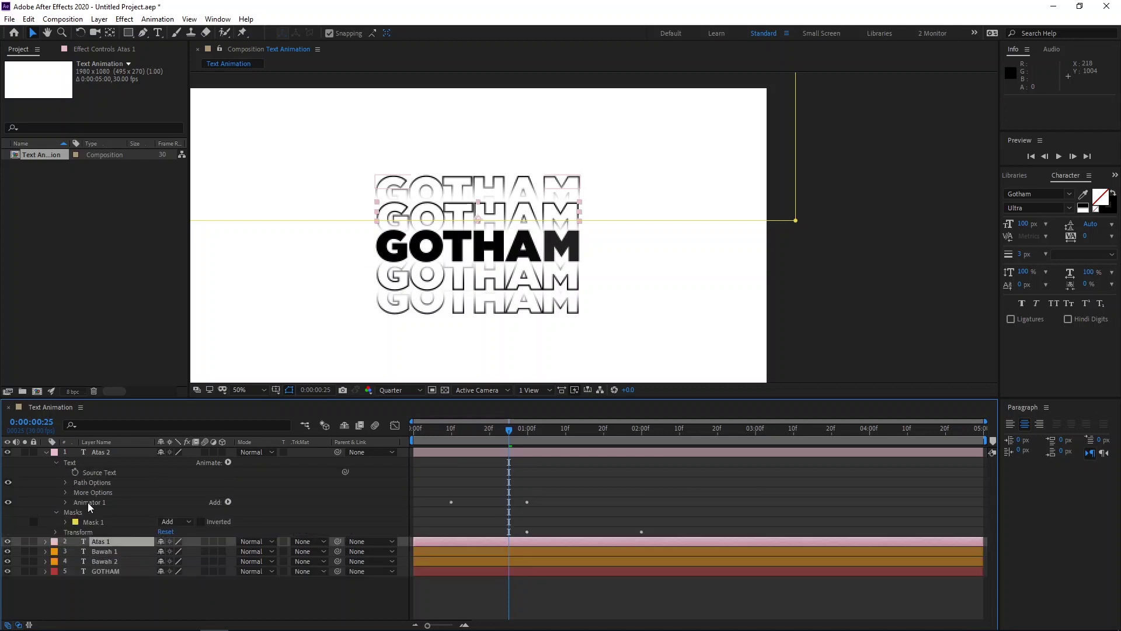
click(88, 502)
key(Delete)
At frame 4, remove the Scale keyframes from Atas 2 and Atas 1, leaving both layers at a constant 150%.
click(426, 435)
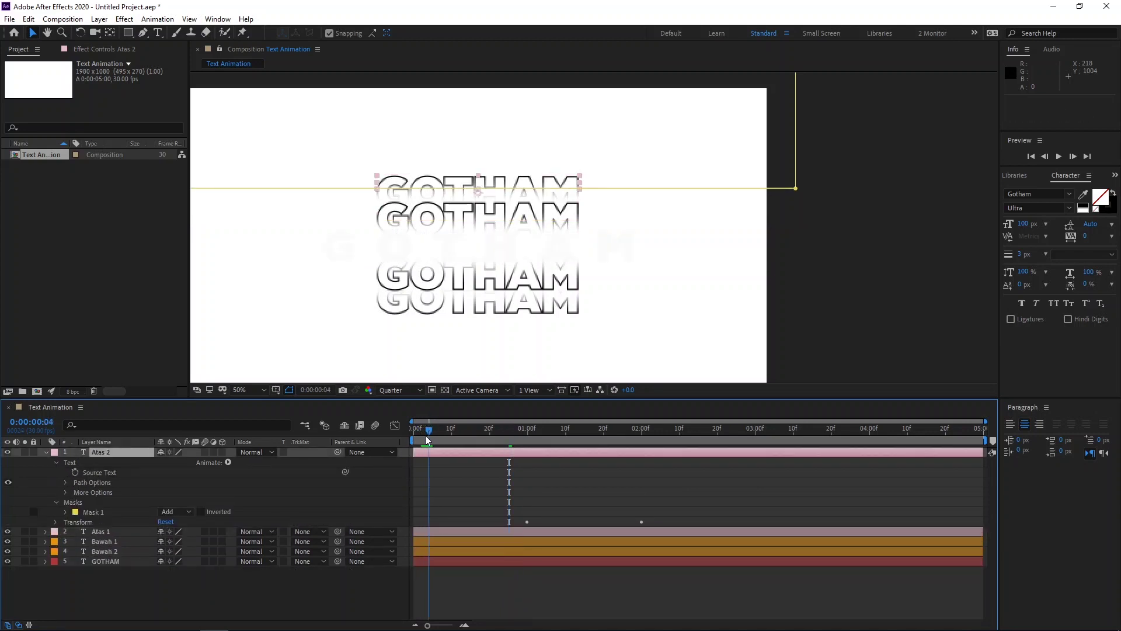
key(s)
click(74, 462)
click(98, 474)
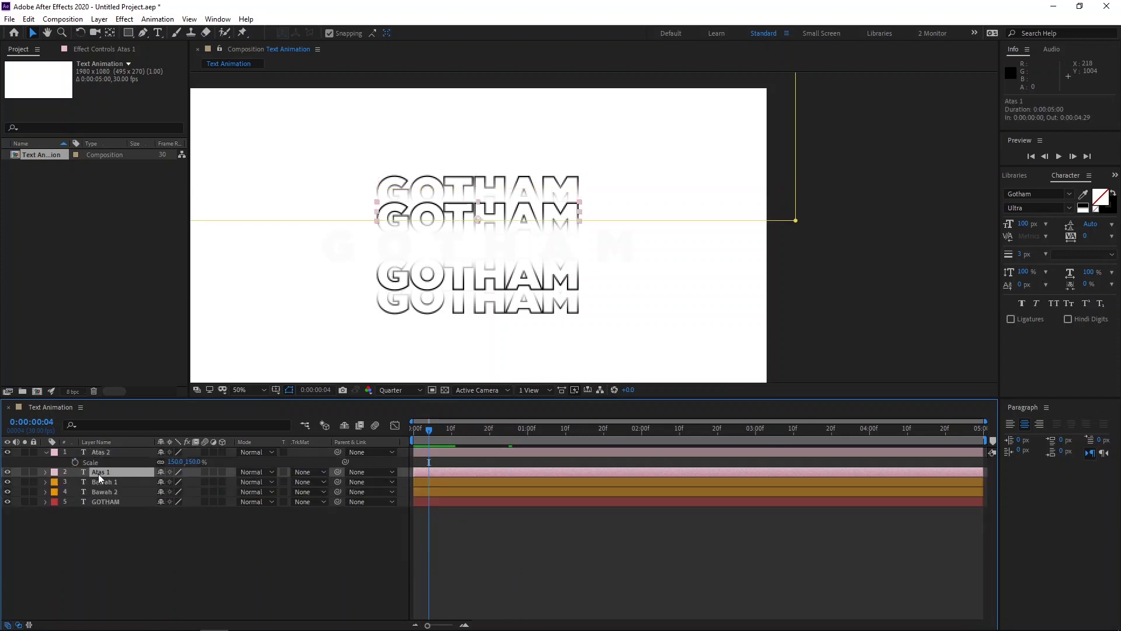
key(s)
click(75, 483)
Remove the Scale keyframes from Bawah 1 and Bawah 2 at 150%, and collapse the properties of all four outline layers.
click(98, 492)
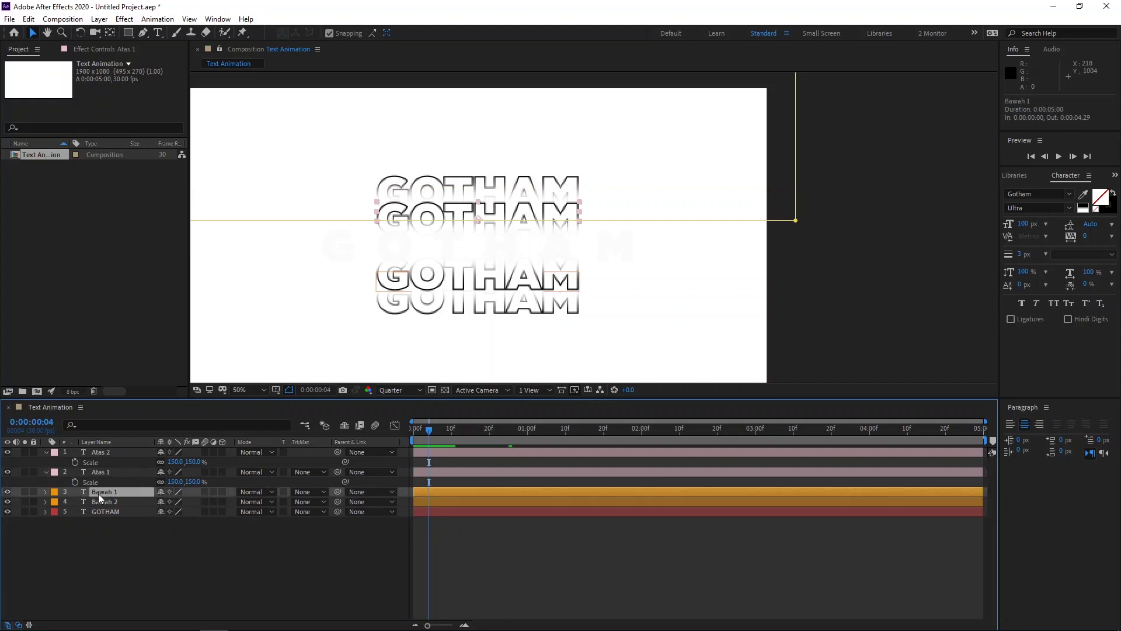
key(s)
click(74, 502)
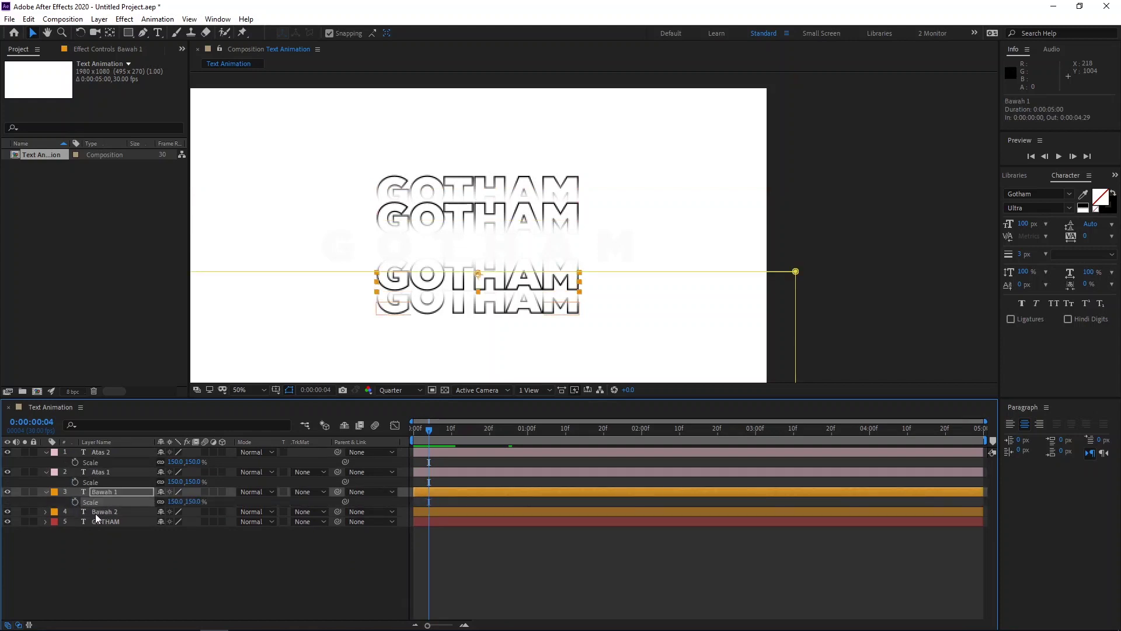
click(96, 513)
key(s)
click(75, 522)
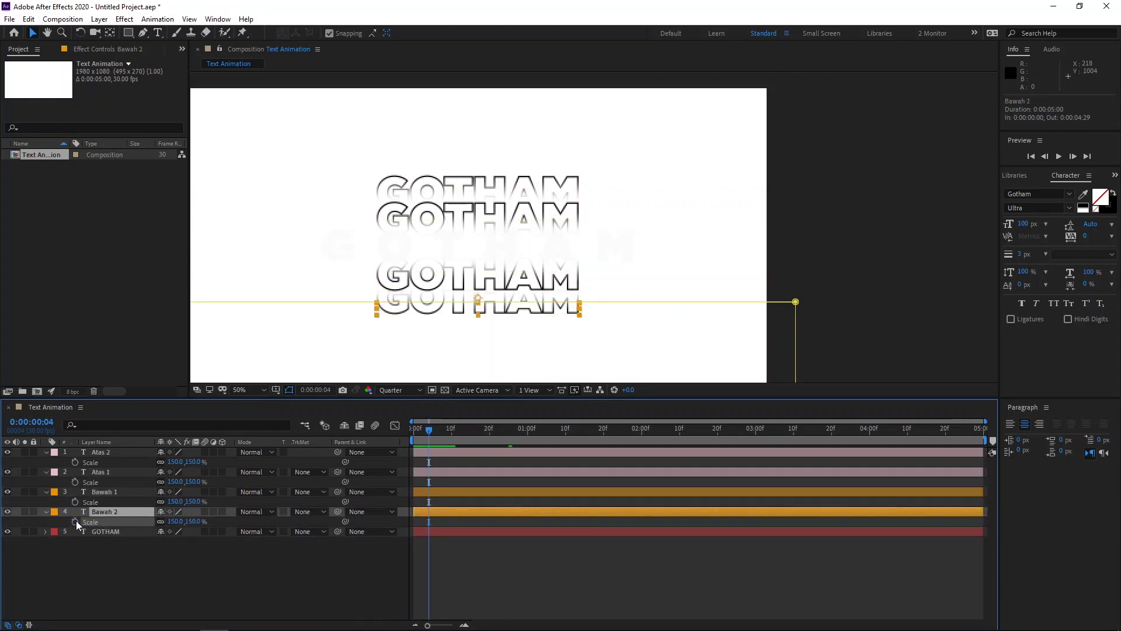
click(46, 512)
click(45, 492)
click(48, 466)
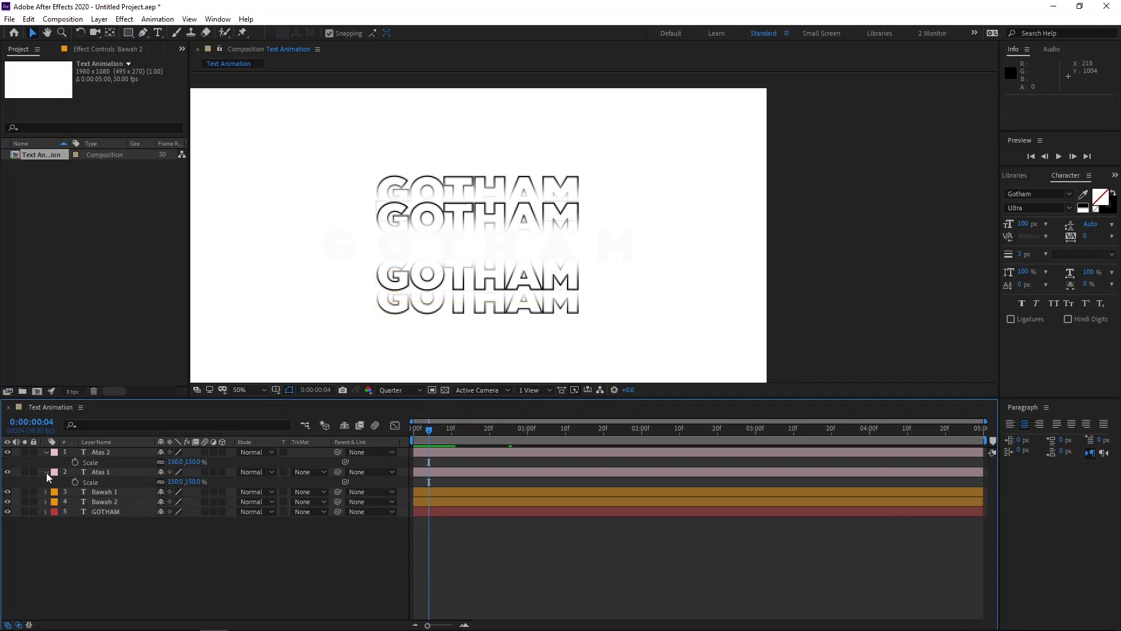
click(46, 472)
click(46, 453)
Preview the composition from the start to check the main text animating between the static outline copies.
drag(433, 429, 413, 432)
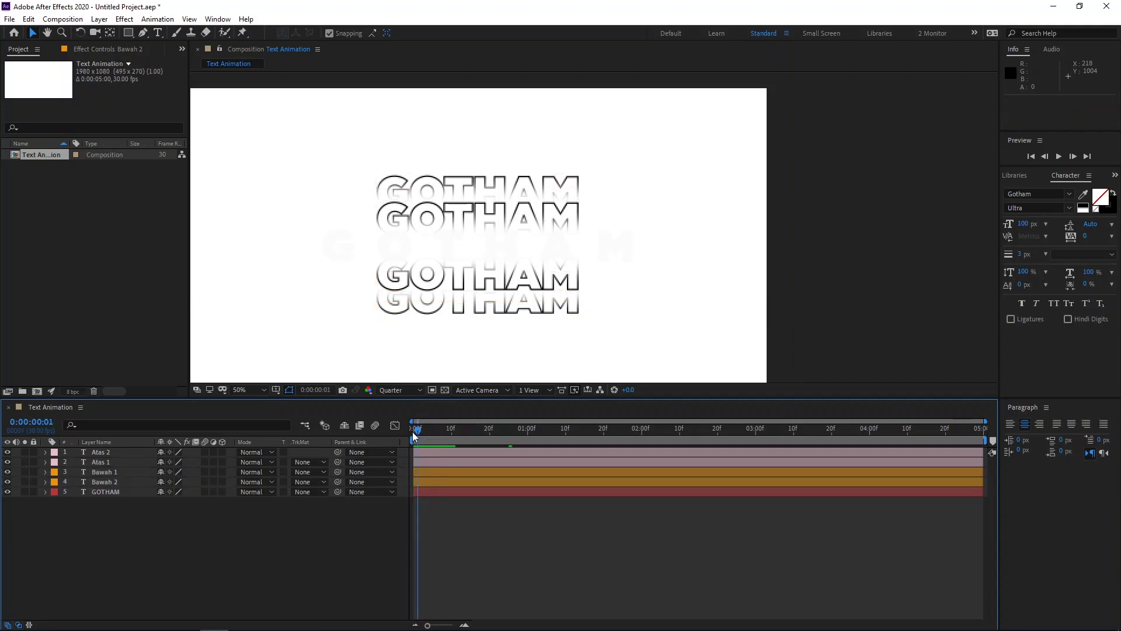
key(space)
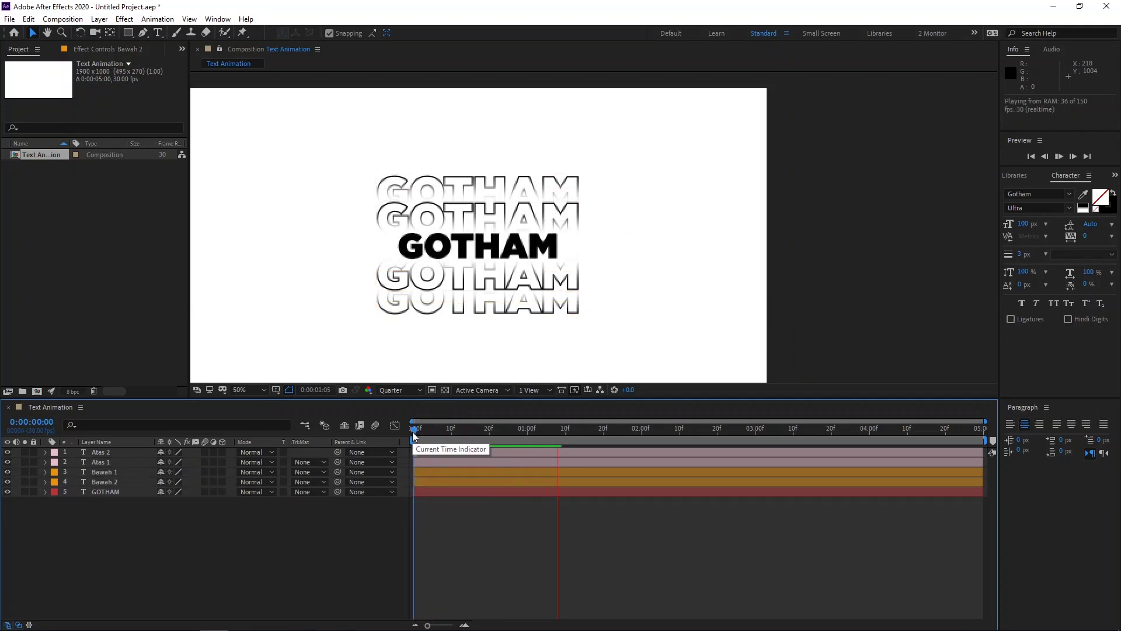
key(space)
drag(504, 429, 451, 440)
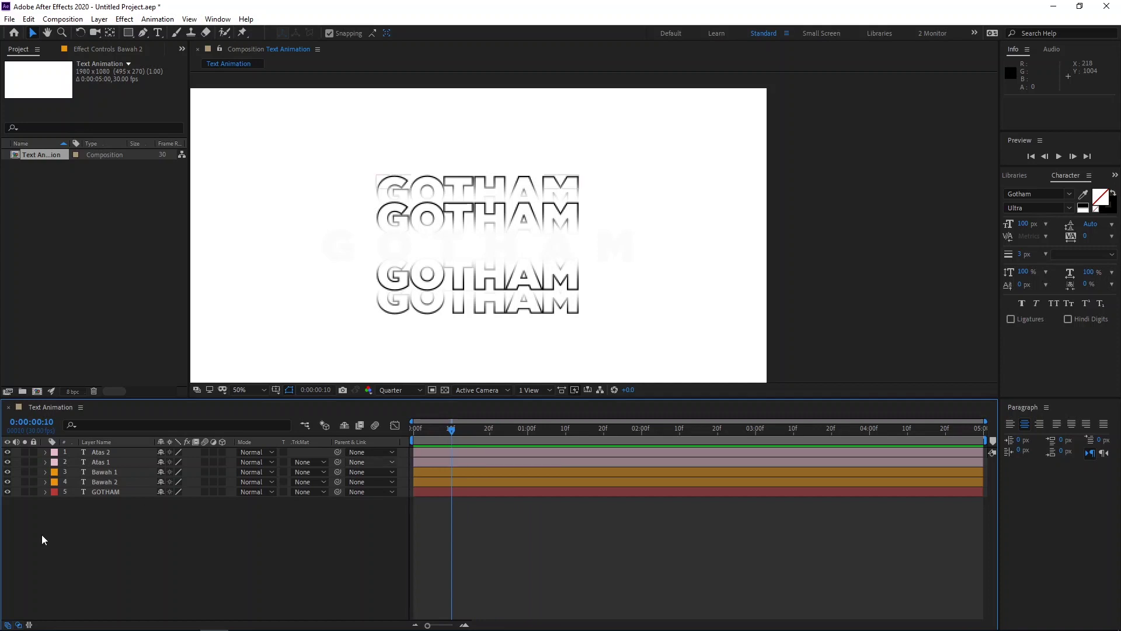
Add a Position text animator to Atas 1 and return the playhead to 0:00:00:00.
click(45, 463)
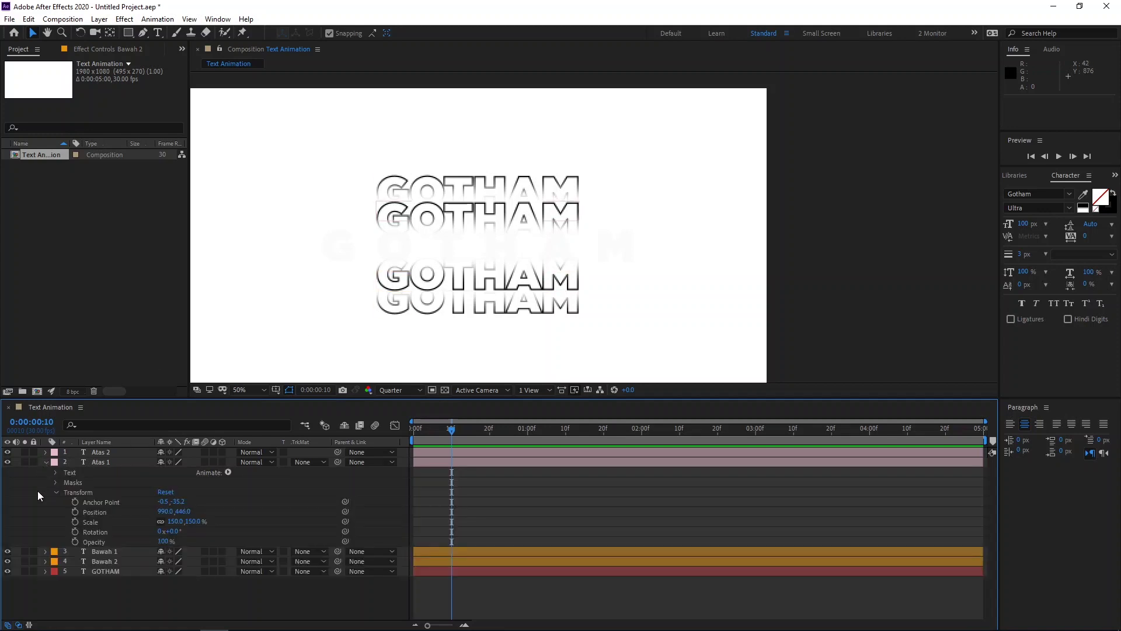
click(56, 492)
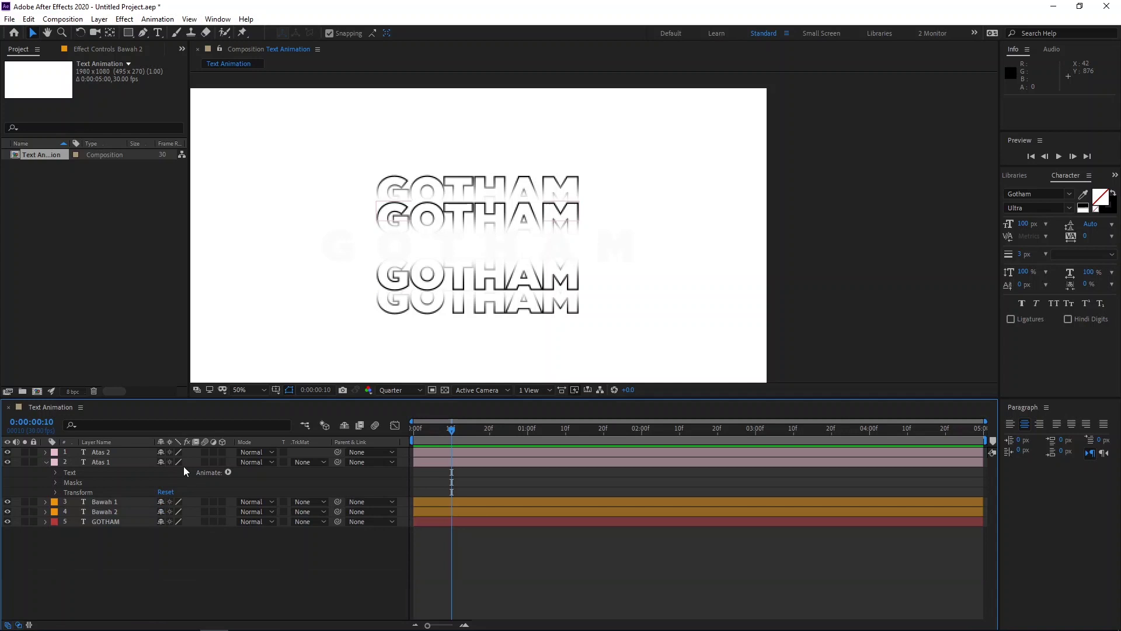
click(228, 472)
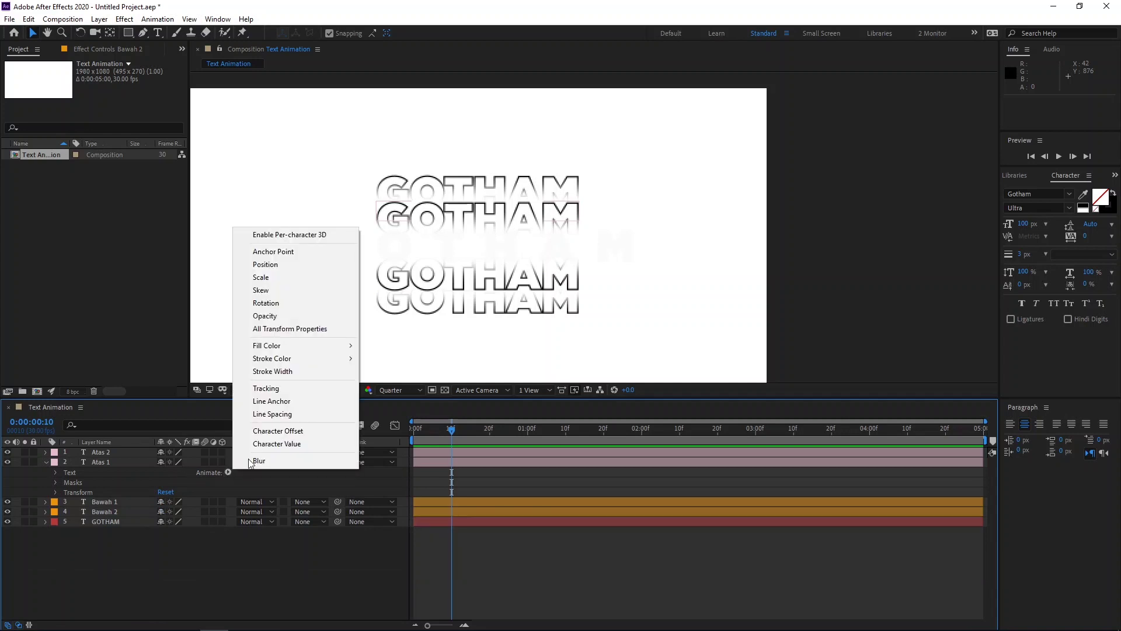
click(289, 265)
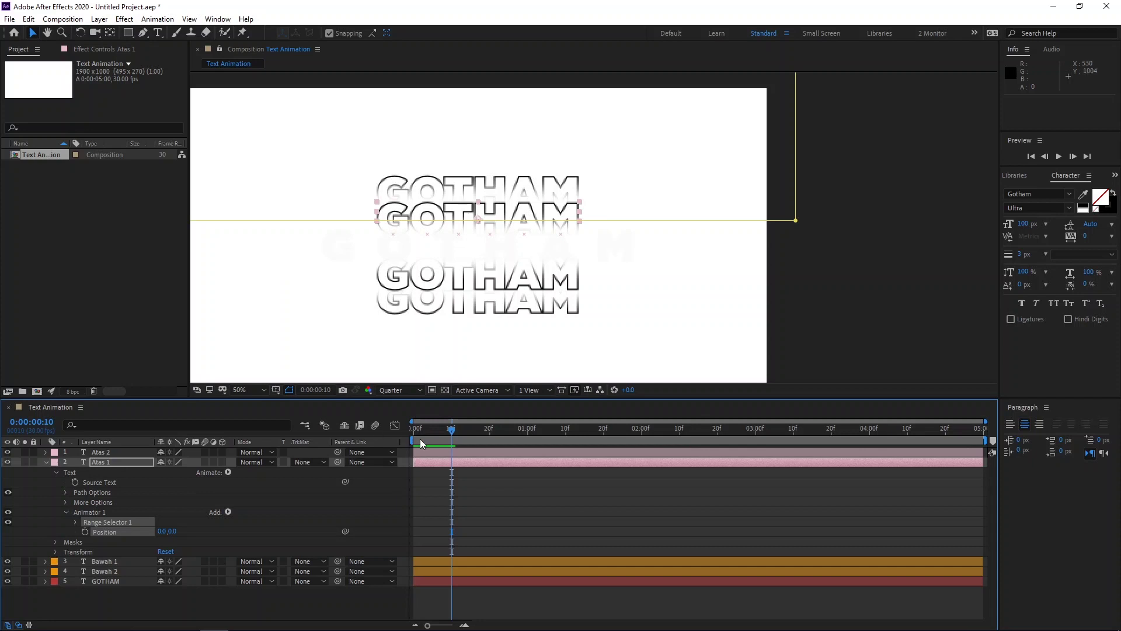
drag(424, 432, 402, 450)
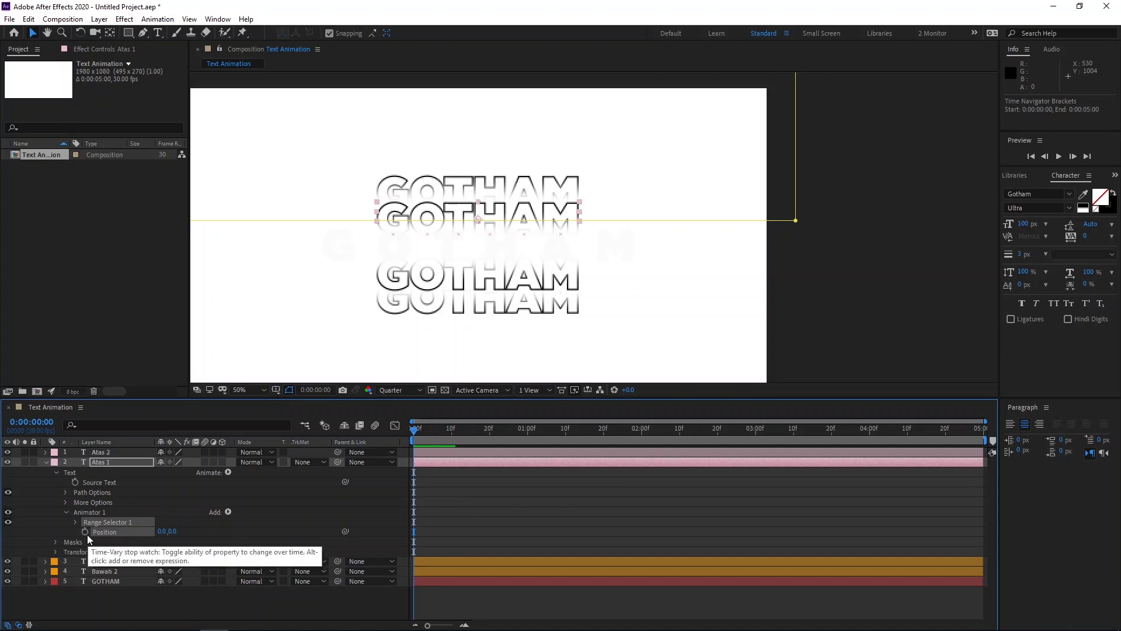
Add a Tracking property to Animator 1 on the Atas 1 layer.
click(227, 512)
mouse_move(238, 516)
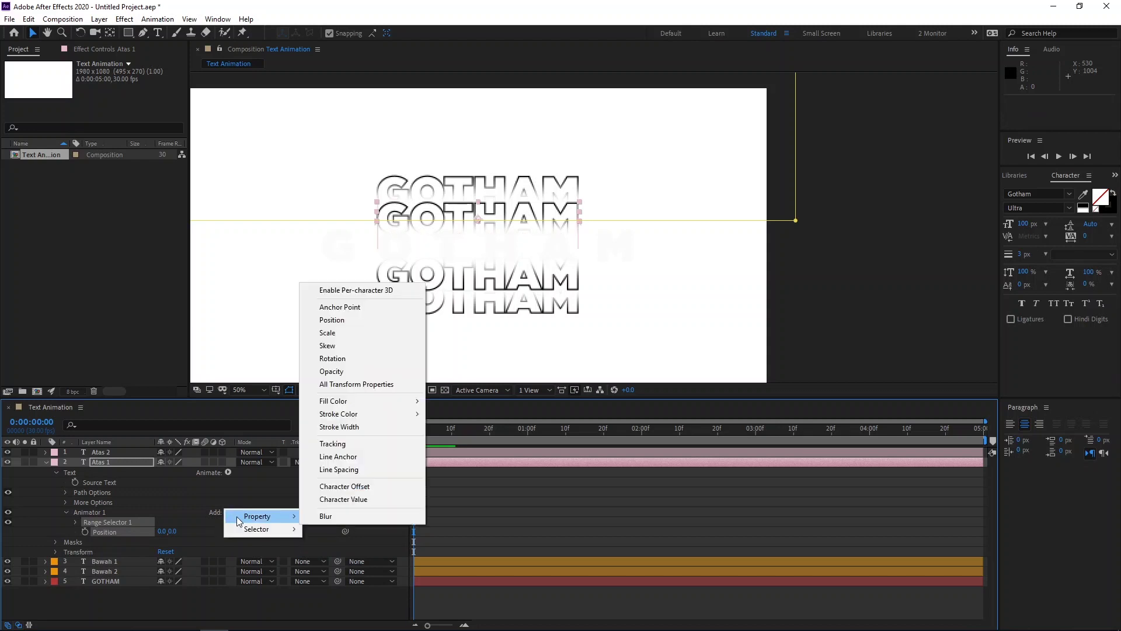
click(360, 443)
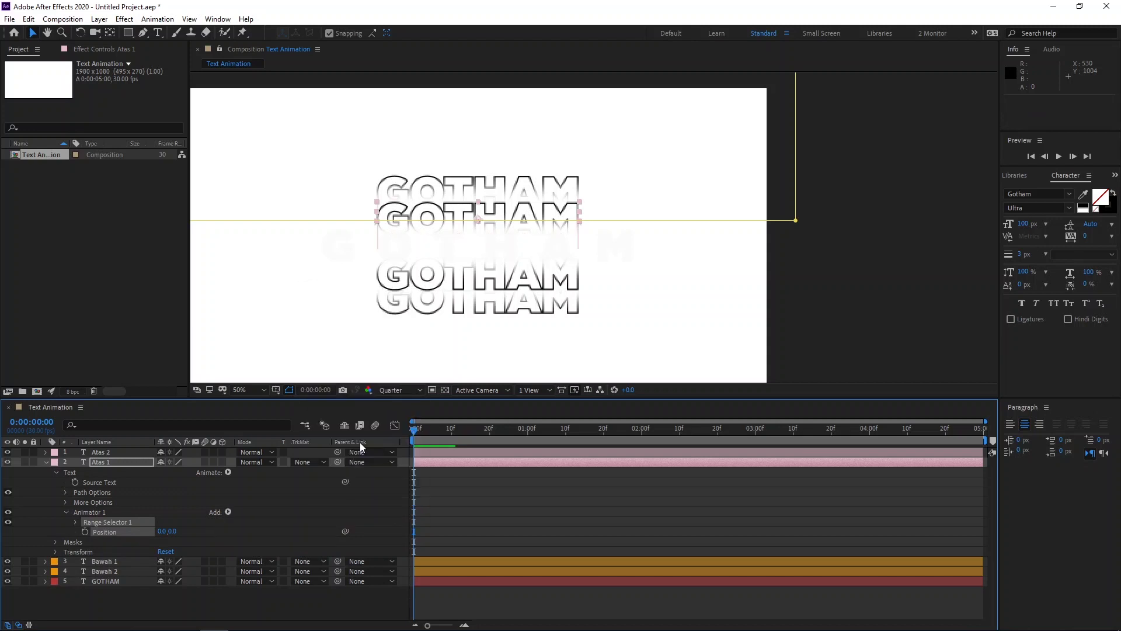
click(75, 521)
click(76, 521)
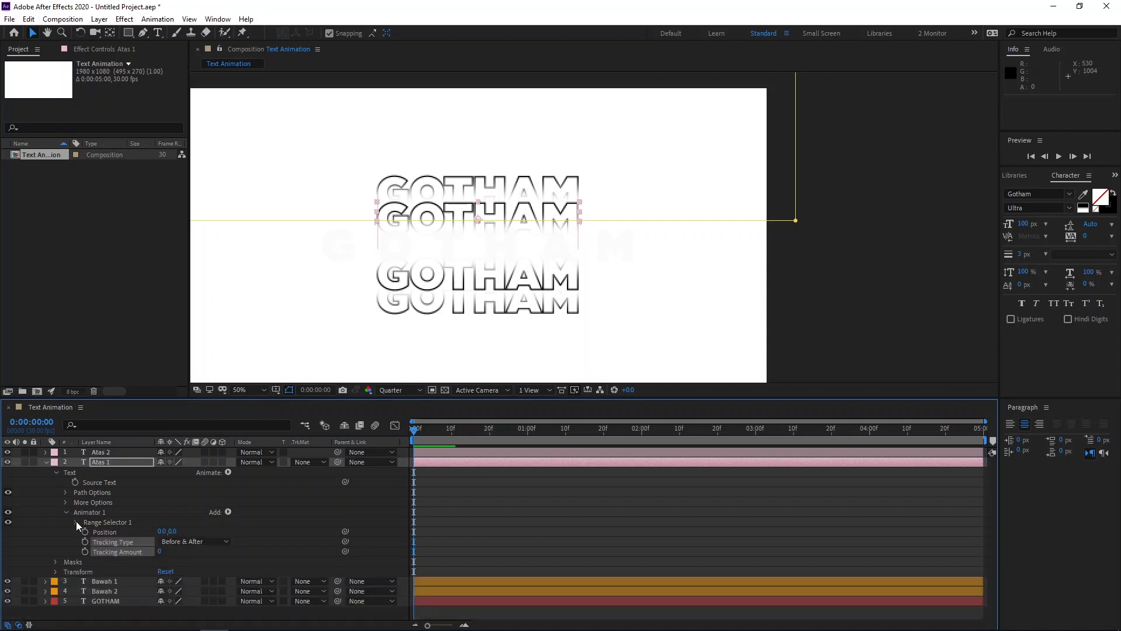
click(76, 521)
click(76, 521)
Keyframe the Atas 1 animator's Position from 0, 94 at 0:00:00:00 to 0, 0 at 0:00:01:00.
click(85, 532)
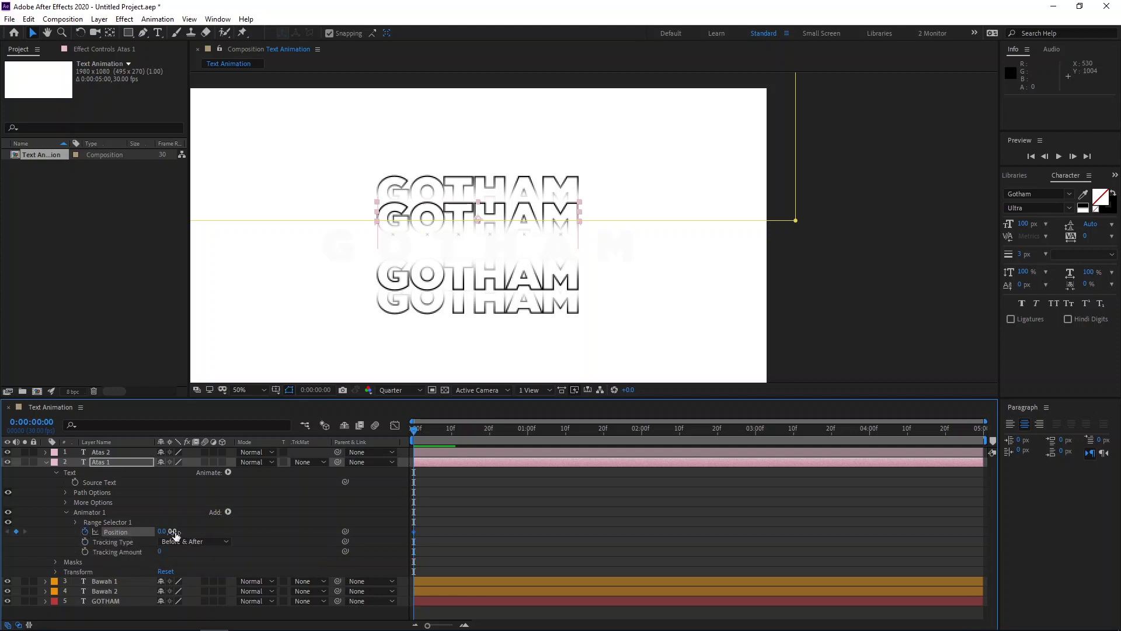
drag(174, 531, 226, 533)
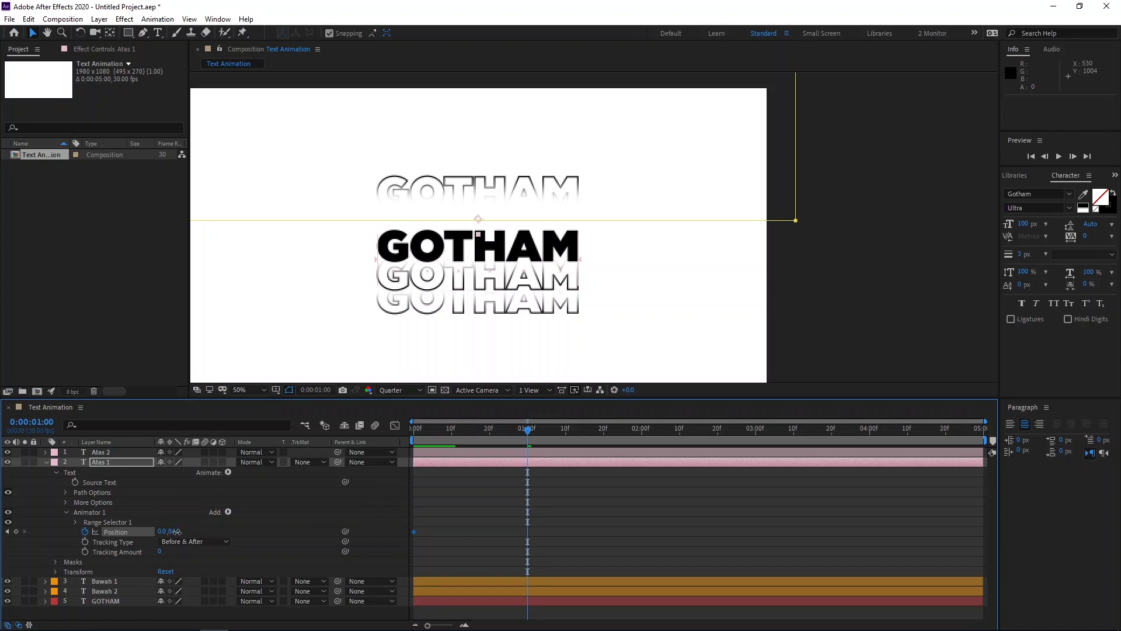
click(174, 532)
text(0)
key(Return)
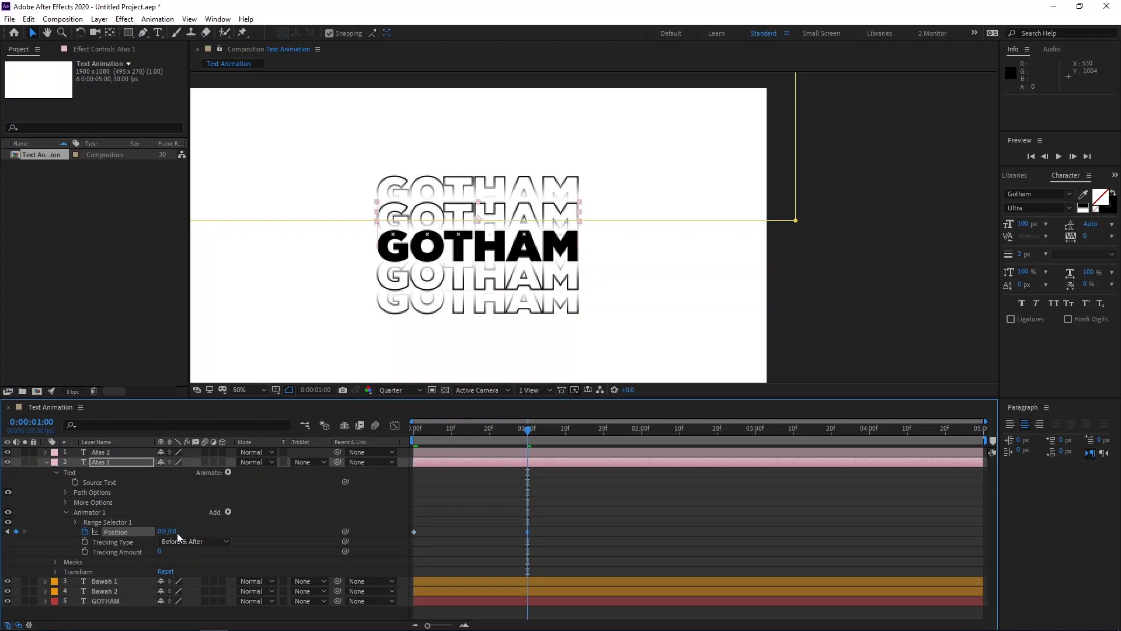
Play back the Atas 1 slide-up from the start and inspect the outline's position at frame 20.
click(420, 433)
key(space)
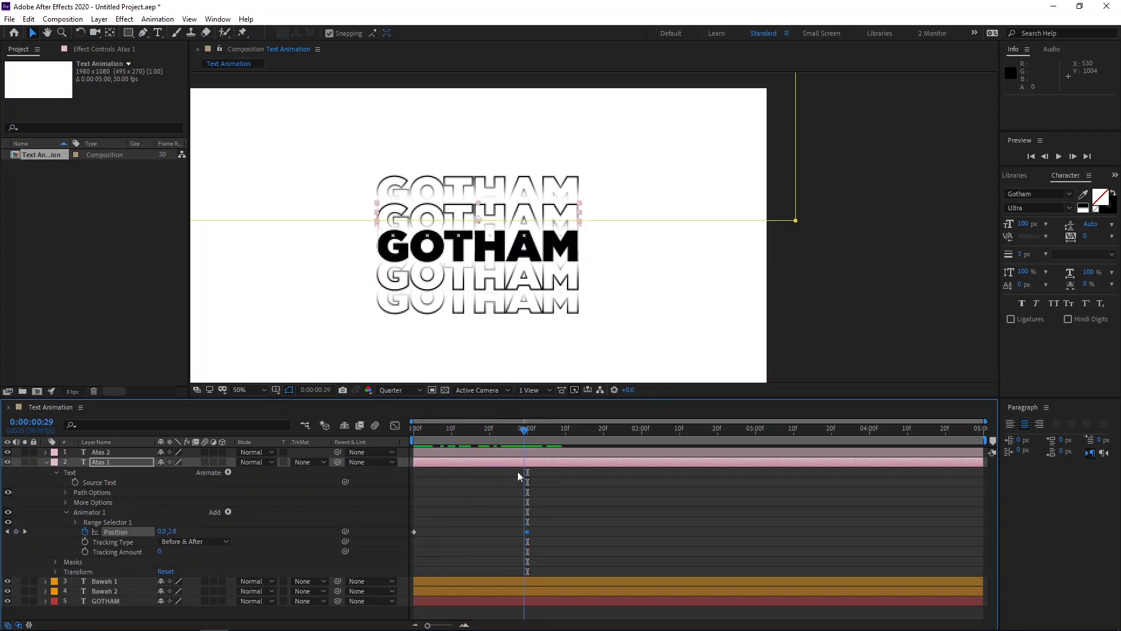
key(space)
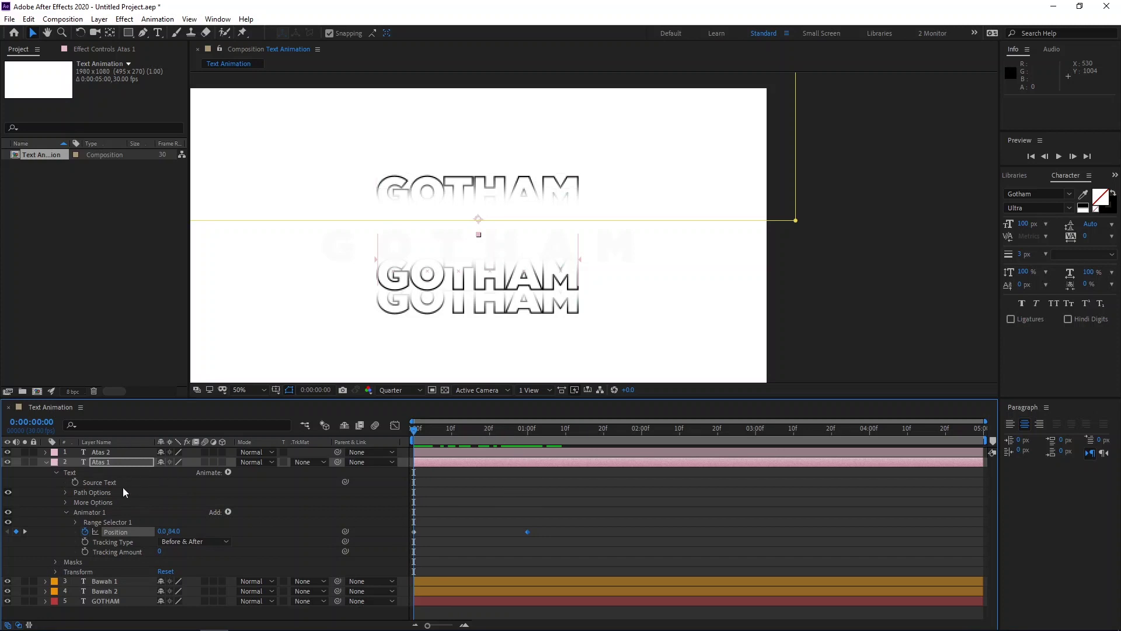
click(489, 429)
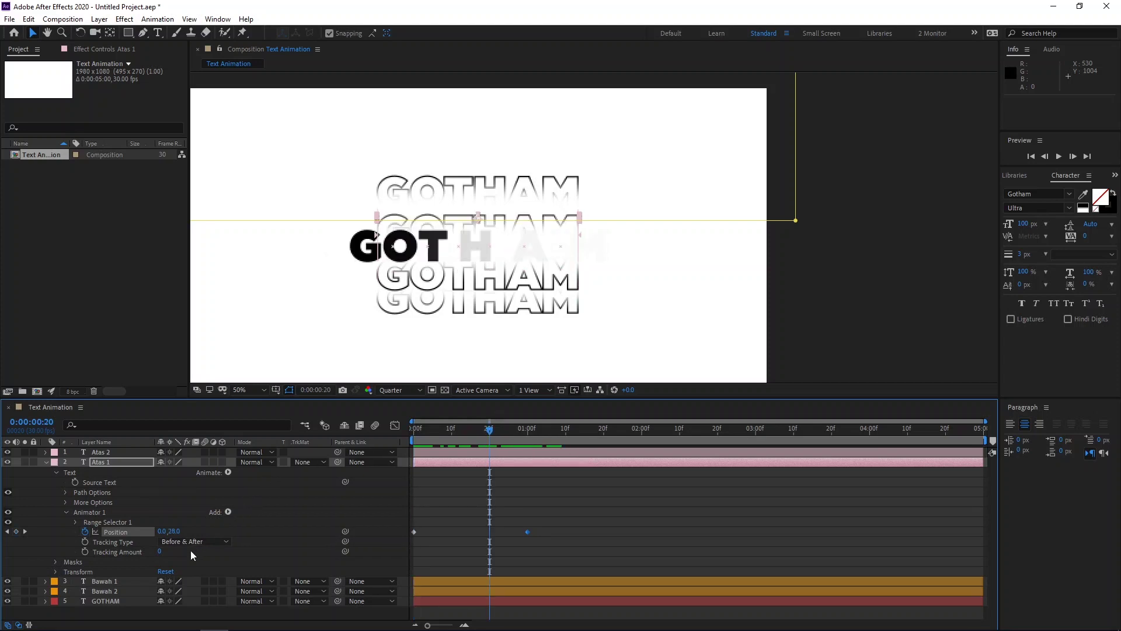
Keyframe the Atas 1 Tracking Amount from 0 at 0:00:00:20 to 20 at 0:00:02:00.
click(84, 551)
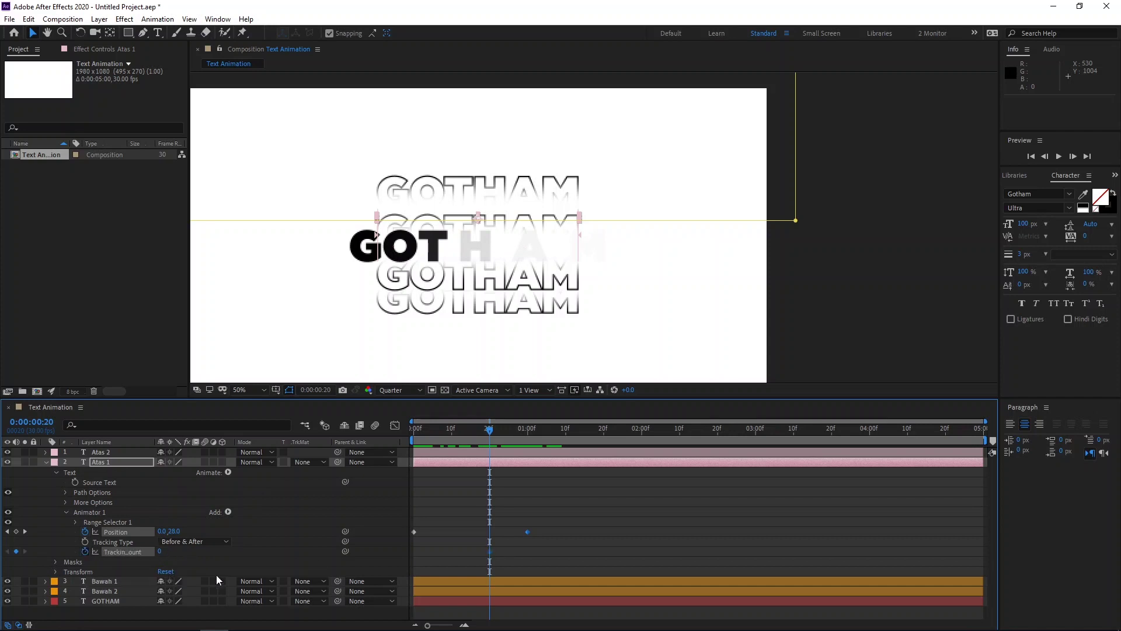
click(641, 433)
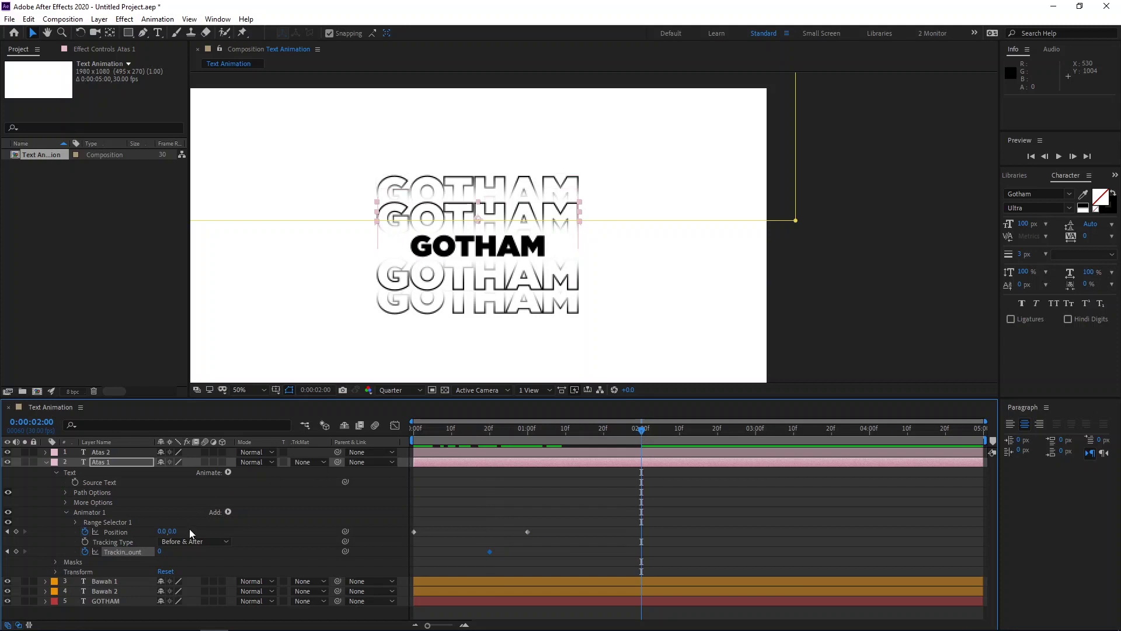
click(160, 552)
text(20)
key(Return)
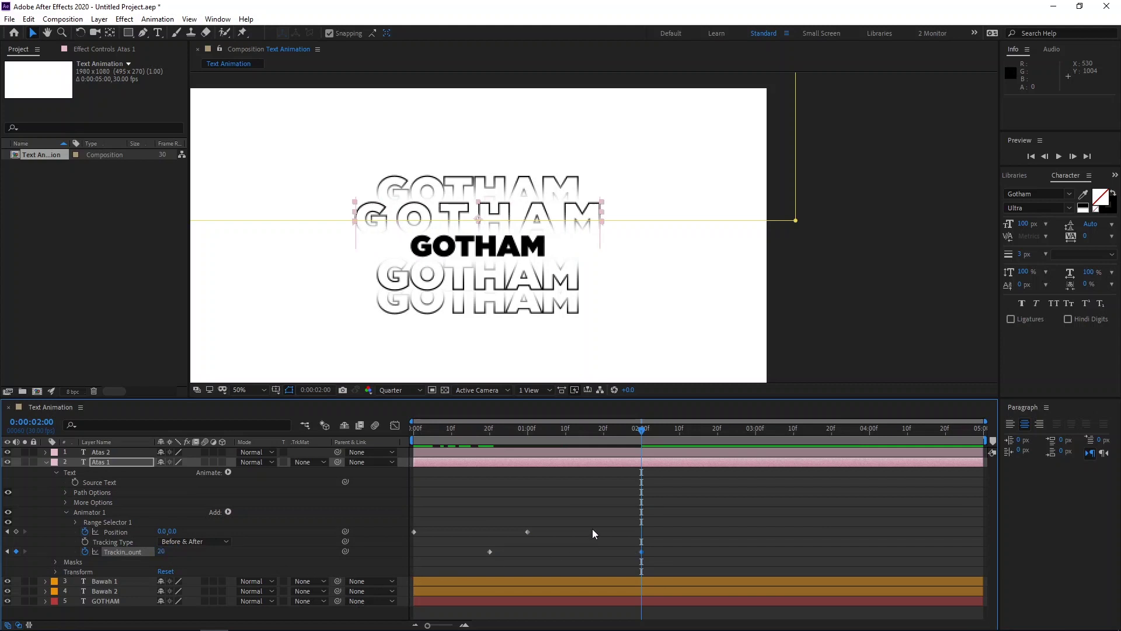
Apply Easy Ease to the Atas 1 Position keyframes and shape their speed graph to peak early and slow gradually.
key(Home)
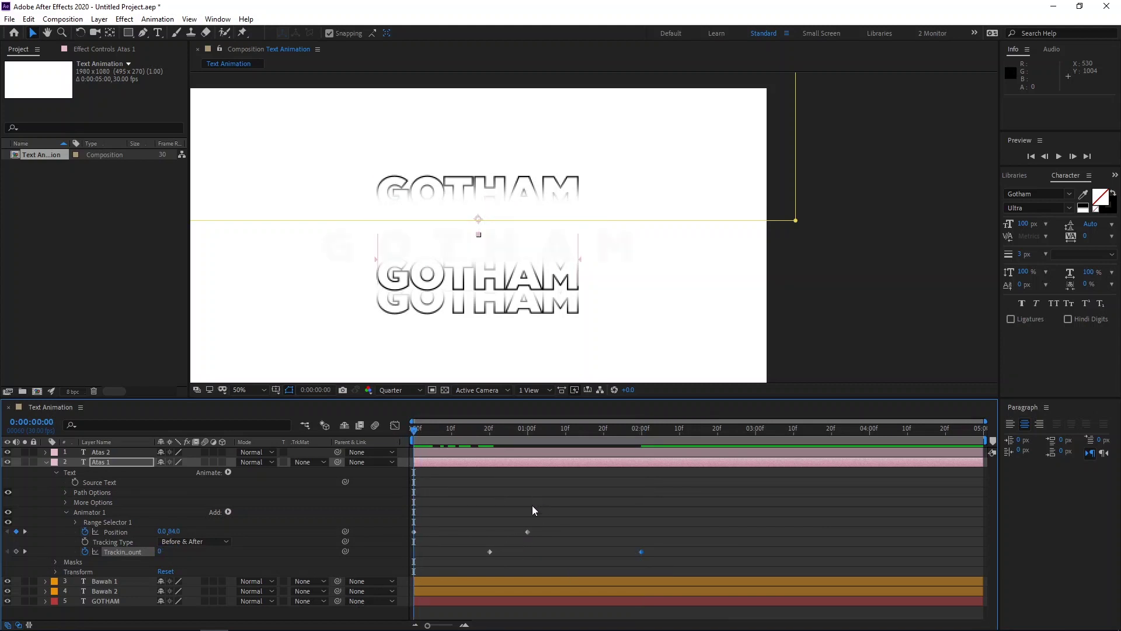
drag(546, 515, 418, 540)
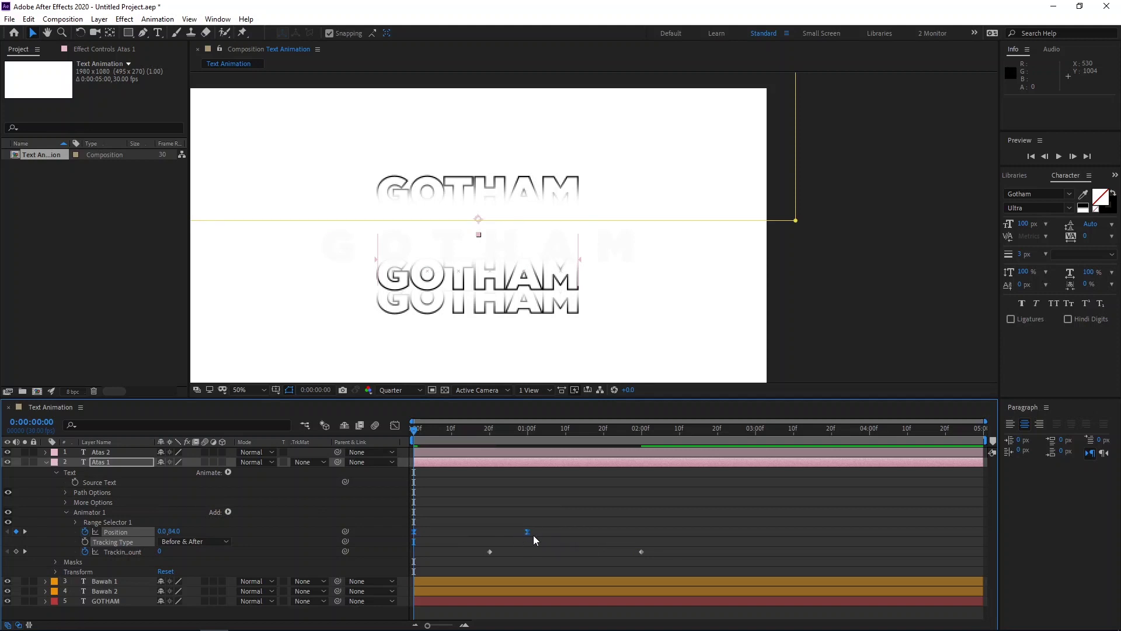
click(396, 425)
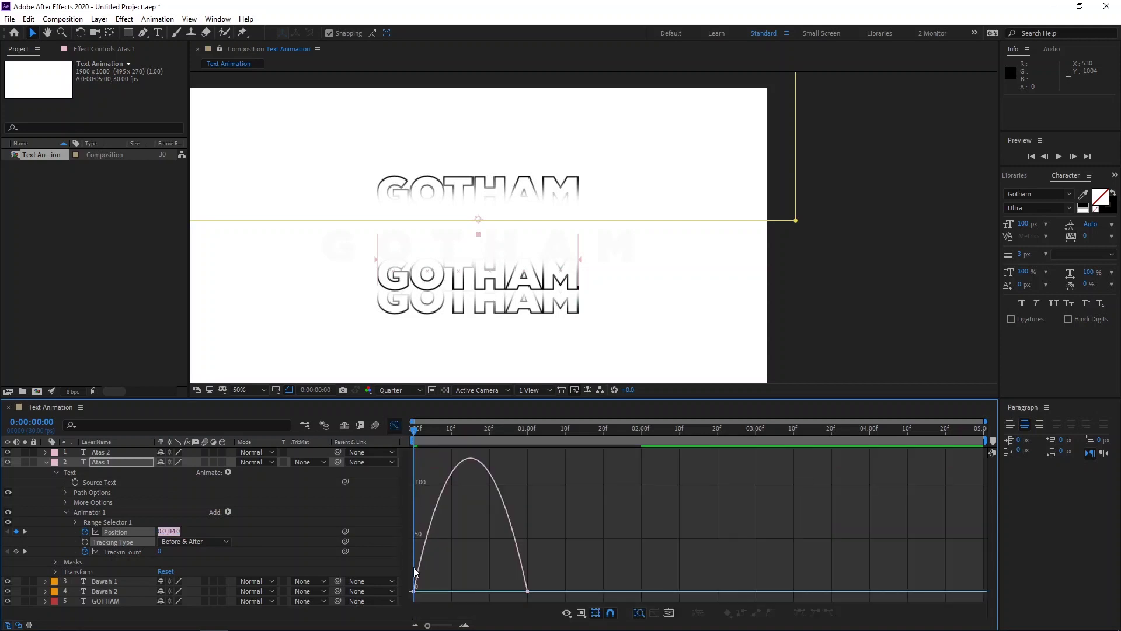
click(421, 587)
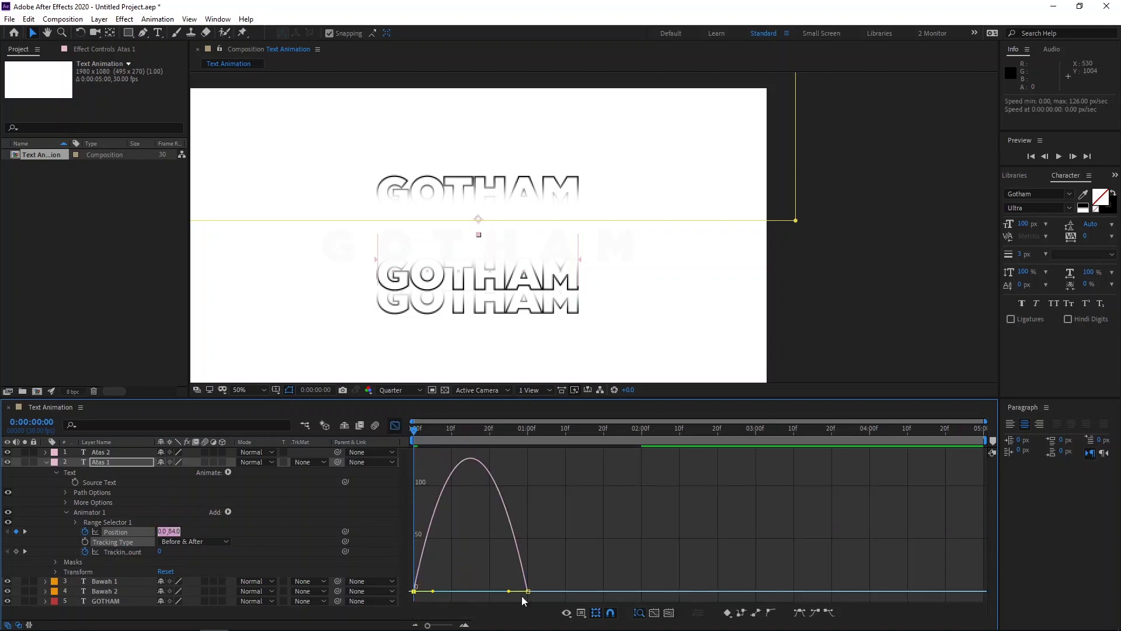
drag(507, 590, 422, 594)
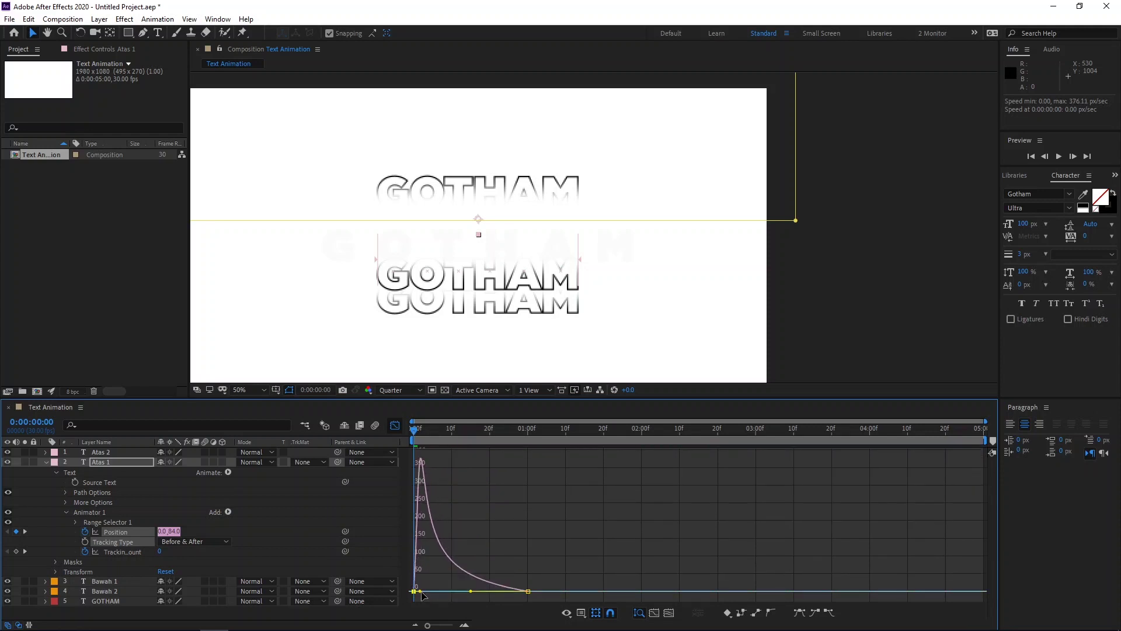
click(394, 426)
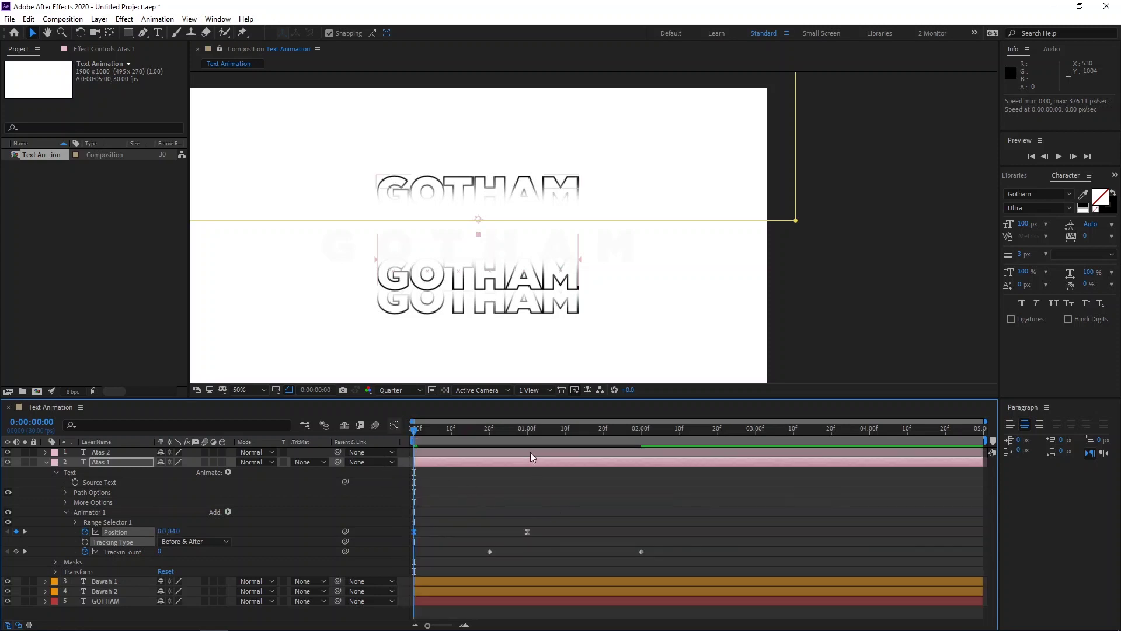
Apply Easy Ease to both Tracking Amount keyframes on Atas 1.
drag(461, 543, 643, 551)
right_click(642, 552)
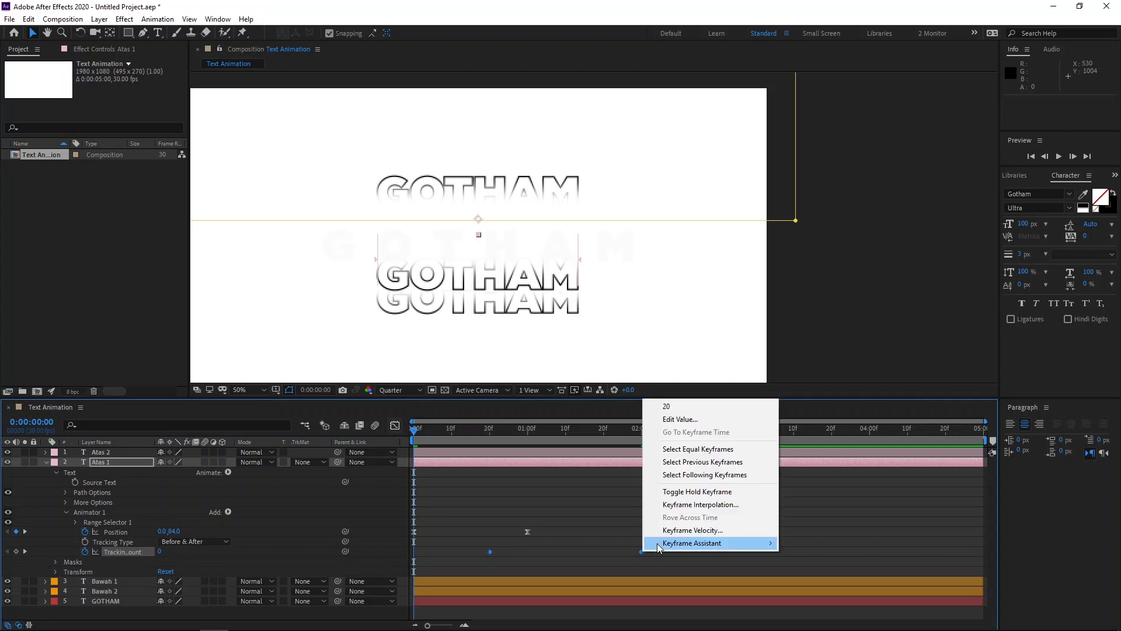
mouse_move(712, 543)
click(824, 480)
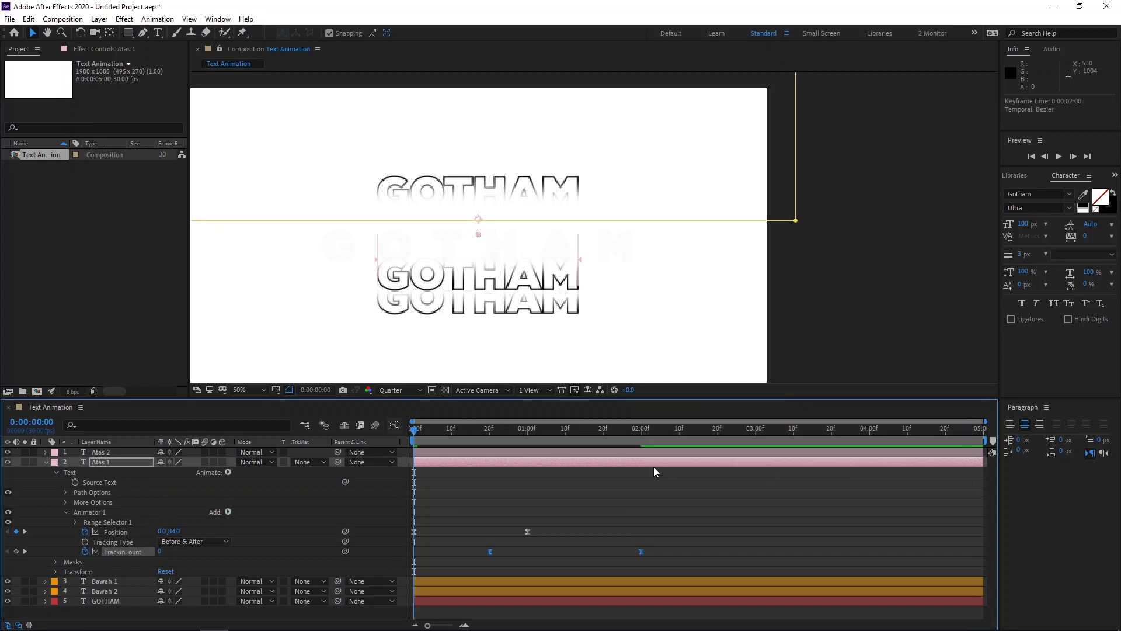
Shape the Atas 1 Tracking Amount speed graph into a sharp peak midway between its keyframes, and preview the animation.
click(395, 425)
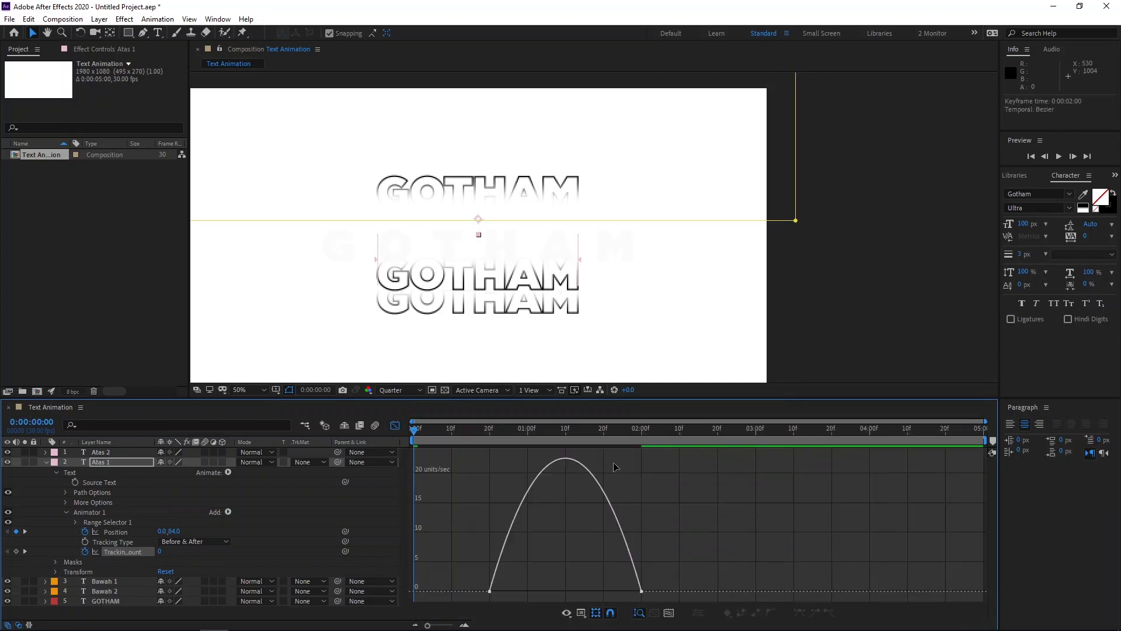
click(565, 438)
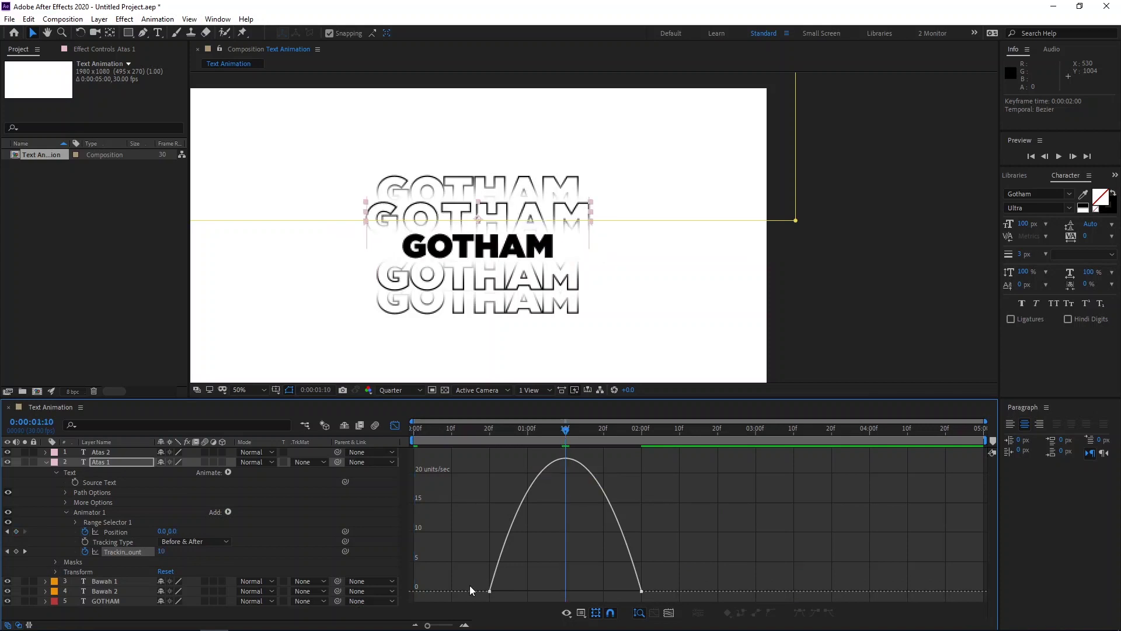
click(492, 584)
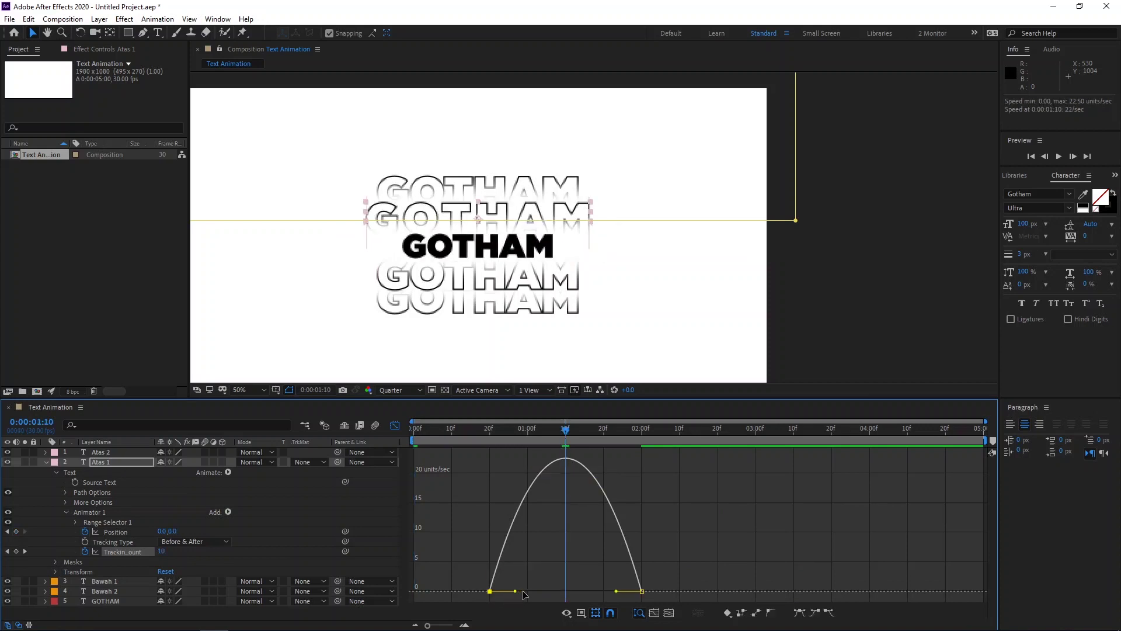
drag(516, 591, 549, 591)
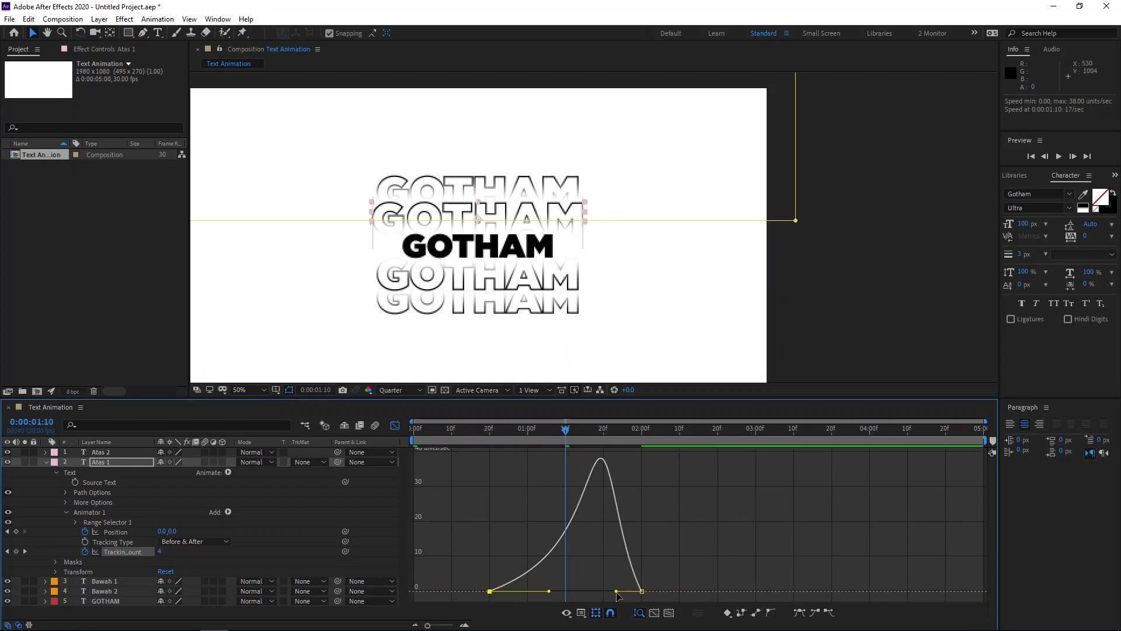
drag(616, 592, 577, 591)
click(396, 426)
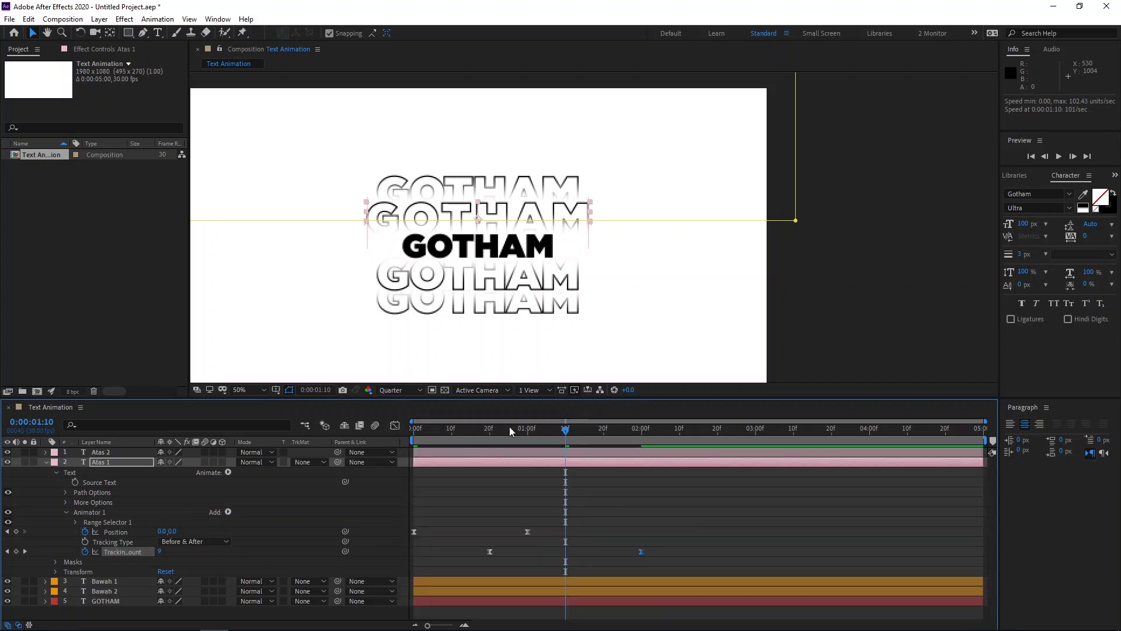
key(space)
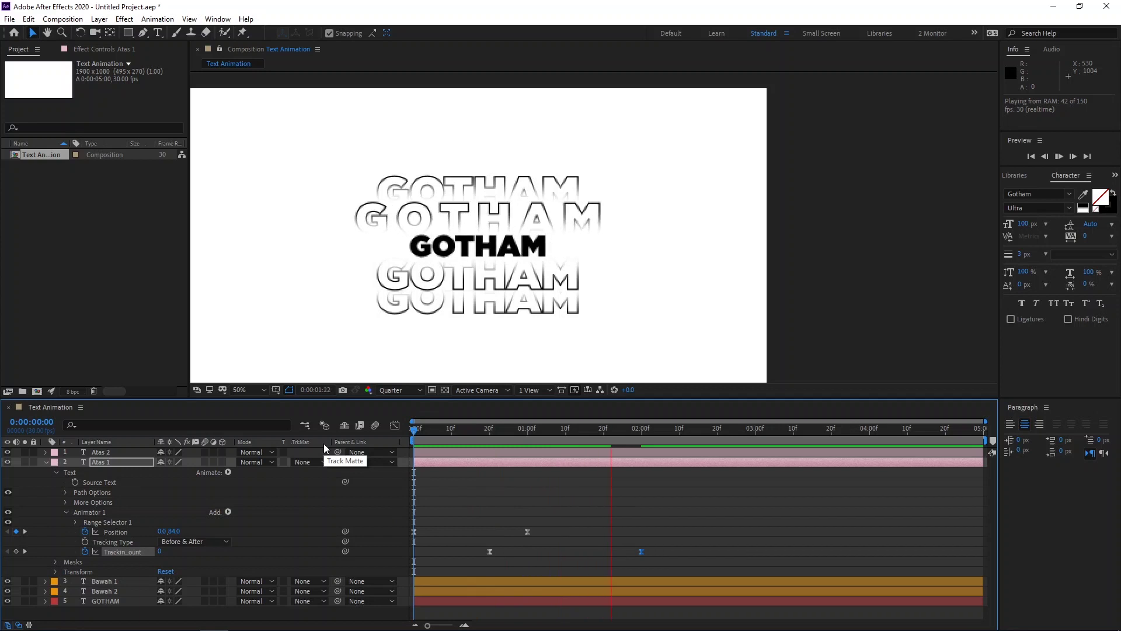
key(space)
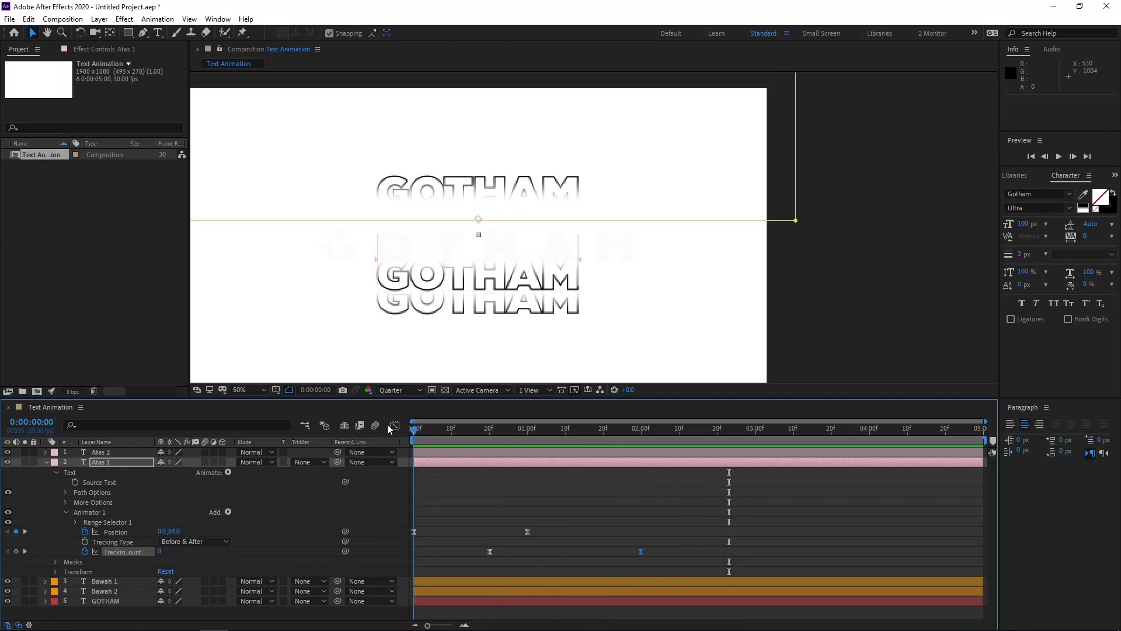
Copy Animator 1 with its keyframes from Atas 1 to the Atas 2 text layer.
click(65, 512)
click(81, 514)
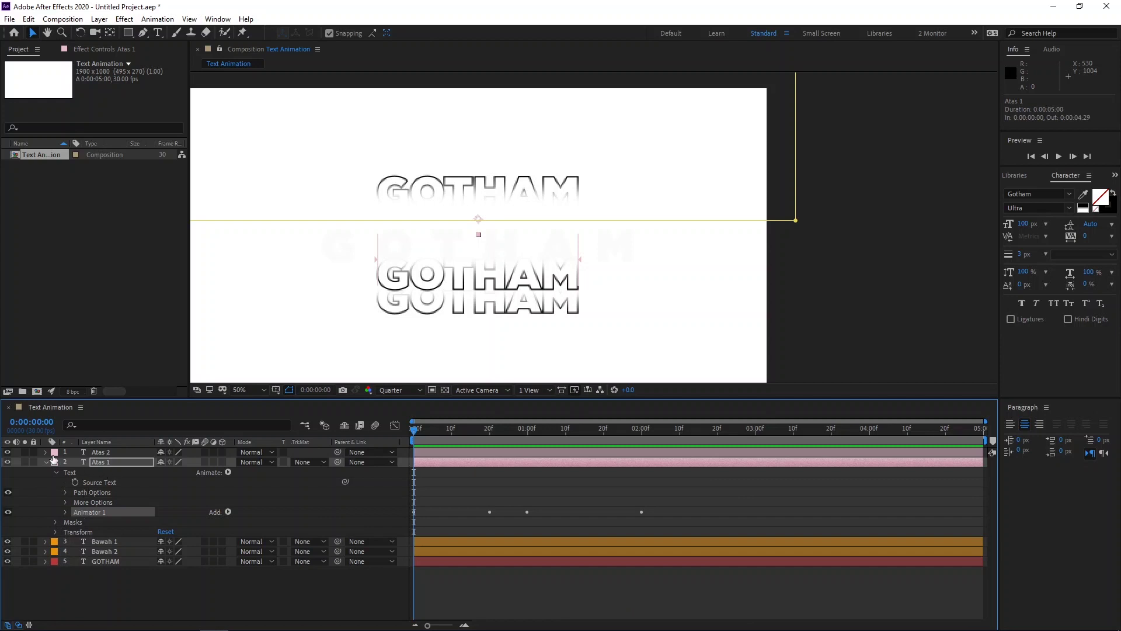
click(89, 452)
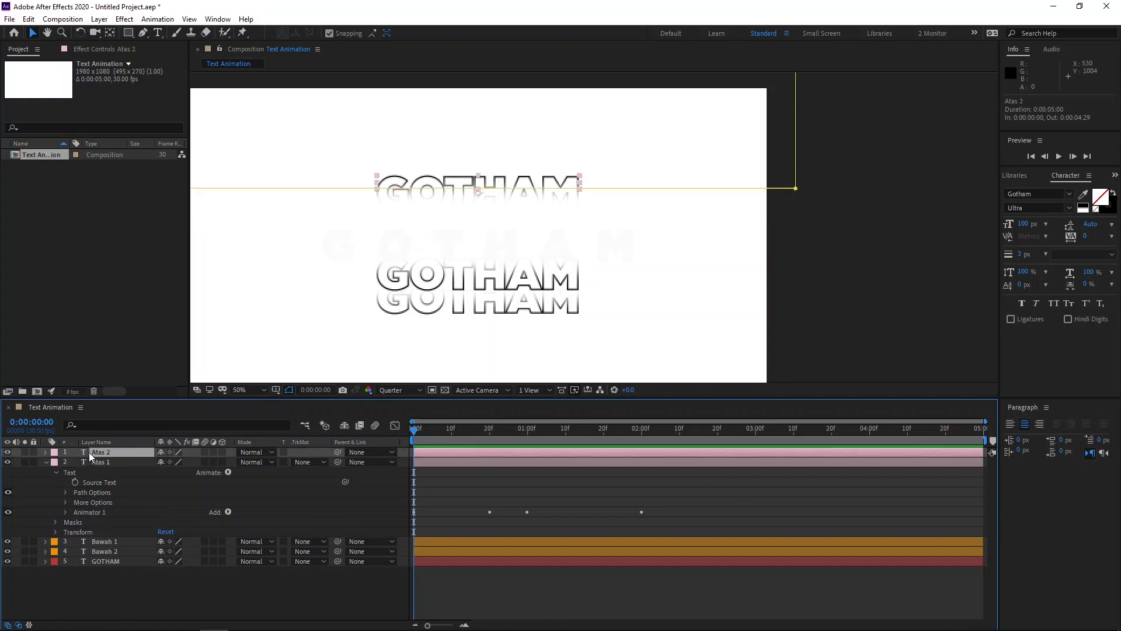
click(46, 463)
click(45, 454)
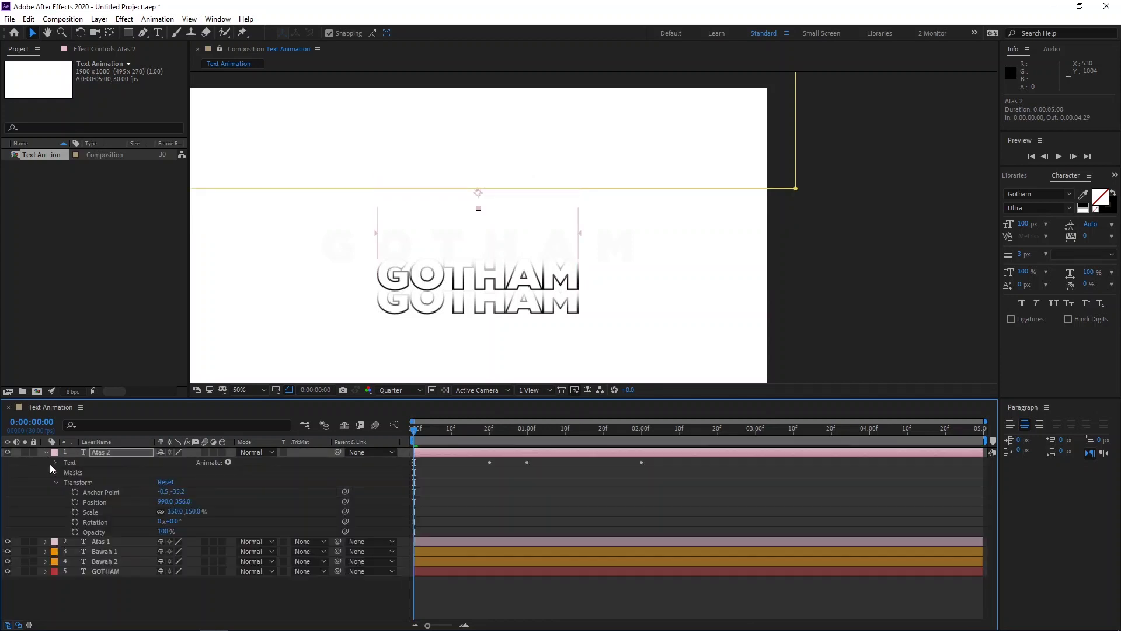
click(57, 482)
click(56, 462)
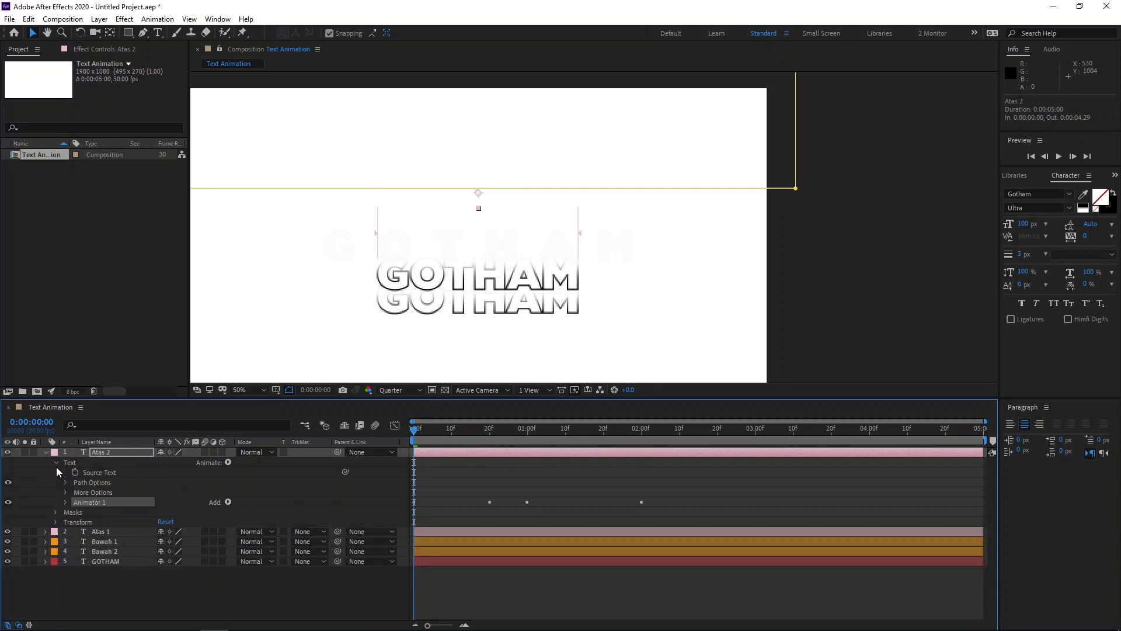
Set the Atas 2 Tracking Amount keyframe at 0:00:02:00 to 35.
click(65, 502)
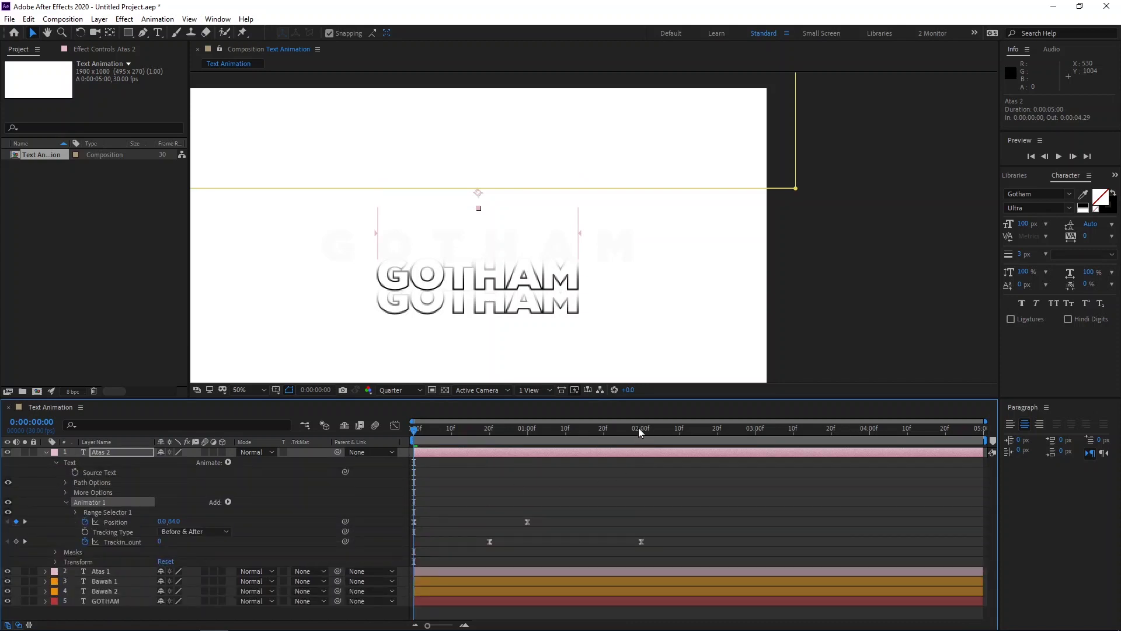
click(641, 430)
click(641, 538)
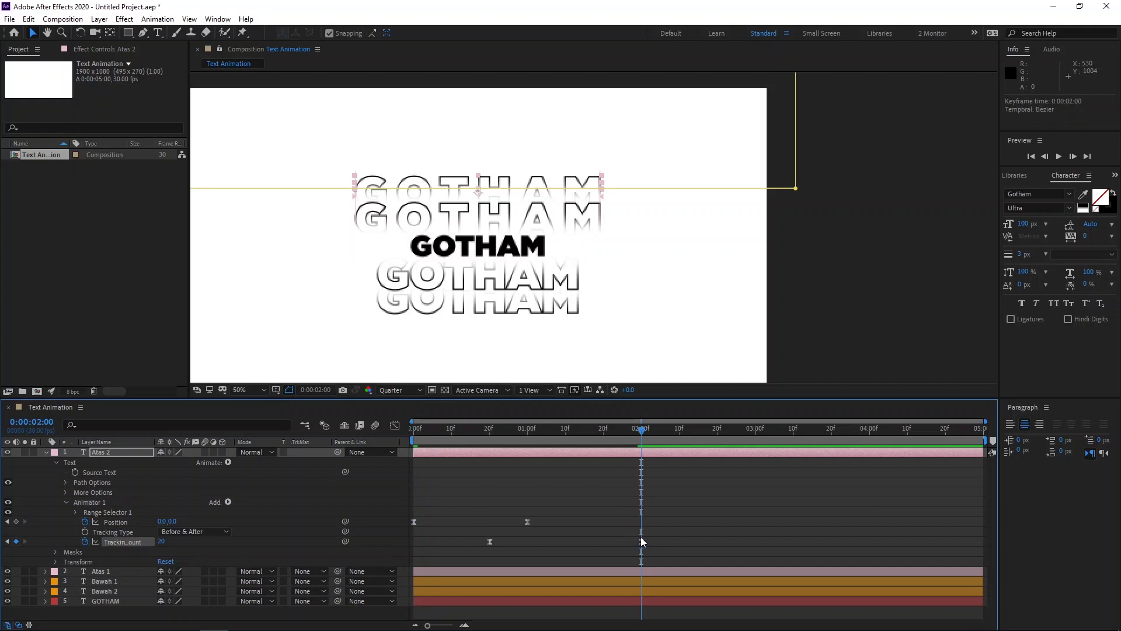
click(164, 541)
text(35)
key(Return)
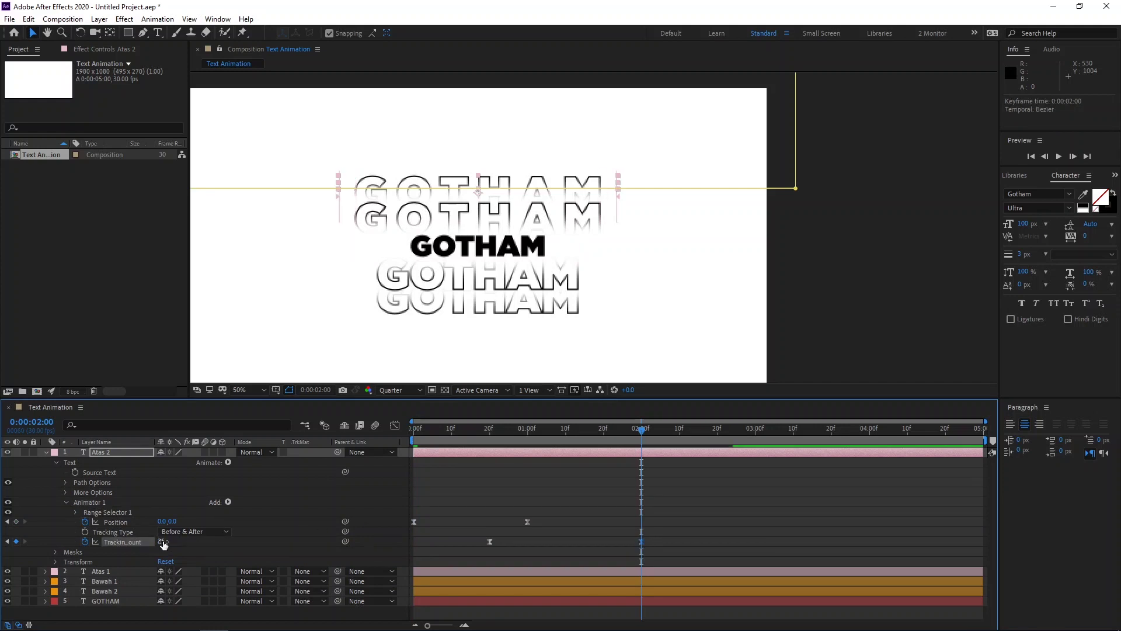
Check the Atas 2 Tracking Amount speed graph, collapse the layer, and play the animation back from the start.
click(395, 426)
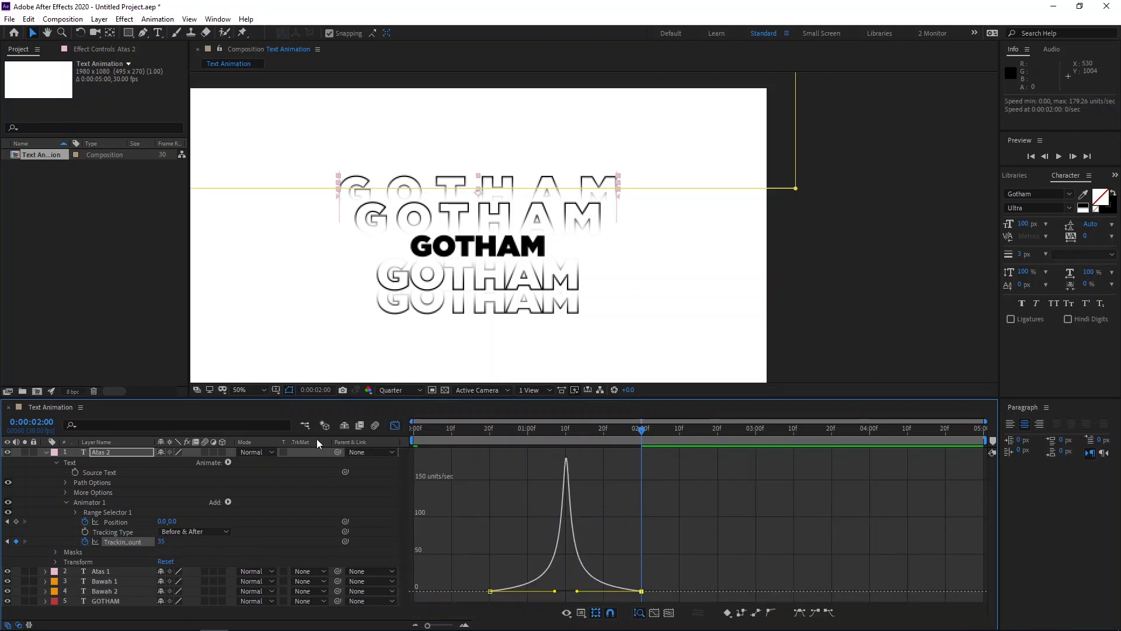
click(47, 451)
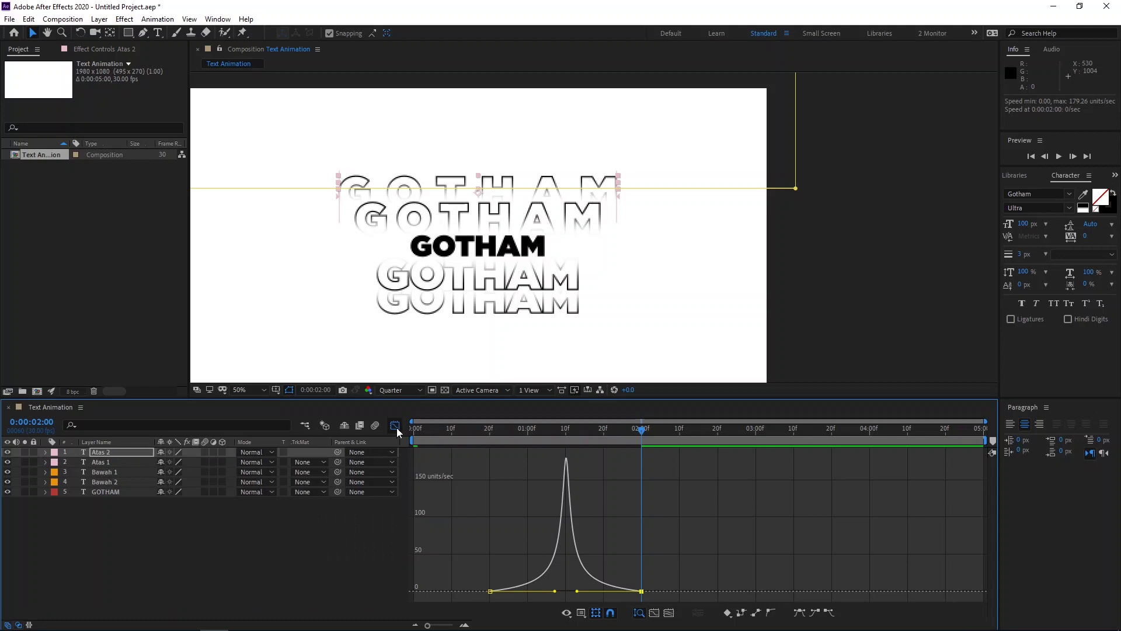
click(395, 425)
key(Home)
key(space)
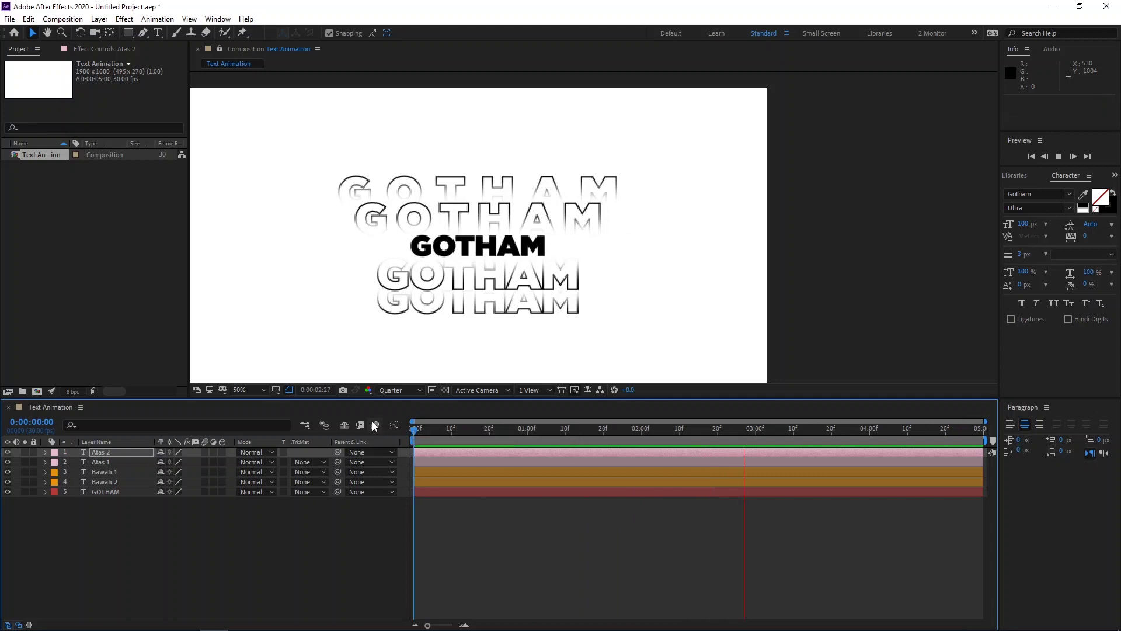
key(space)
drag(482, 428, 401, 440)
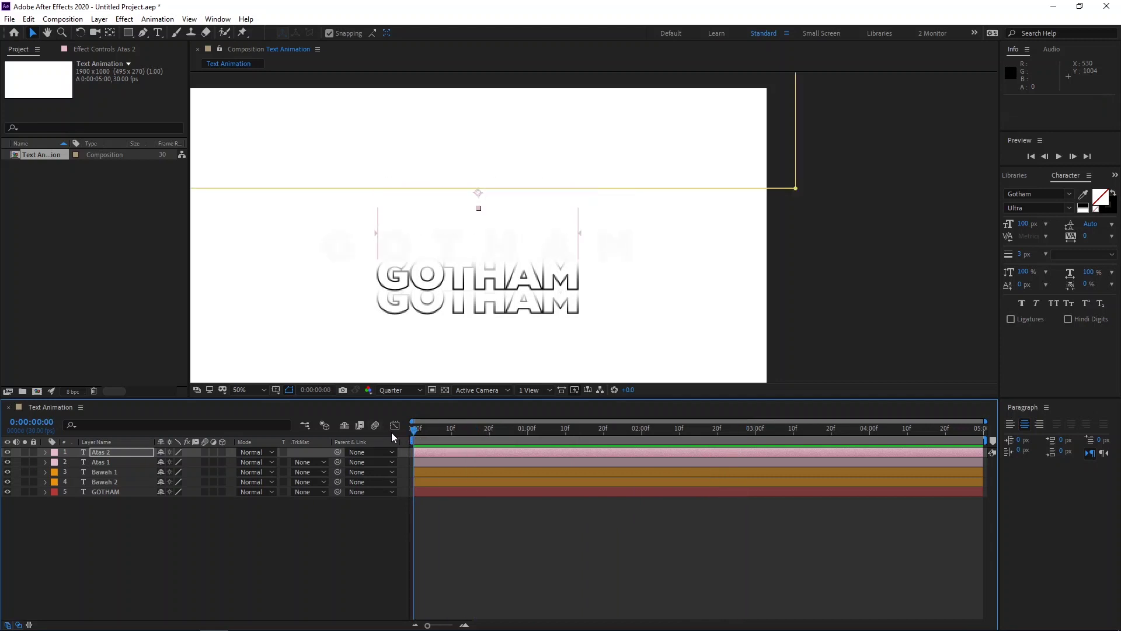
Paste the copied Animator 1 onto the Bawah 1 layer at 0:00:00:00.
click(45, 462)
click(47, 462)
click(109, 471)
click(45, 472)
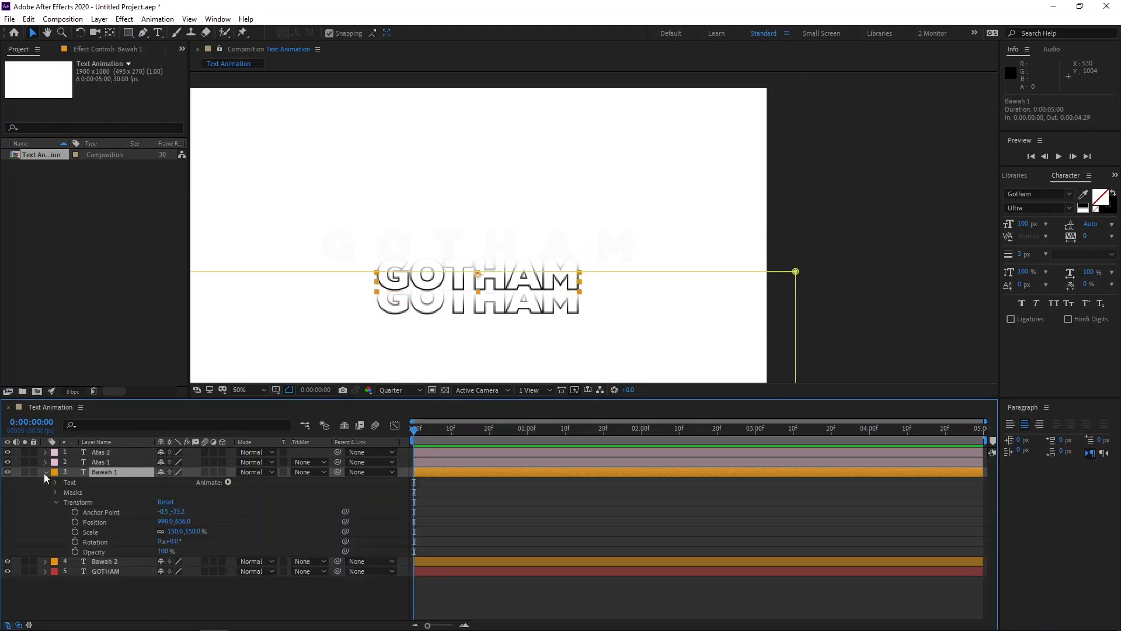
key(ctrl+v)
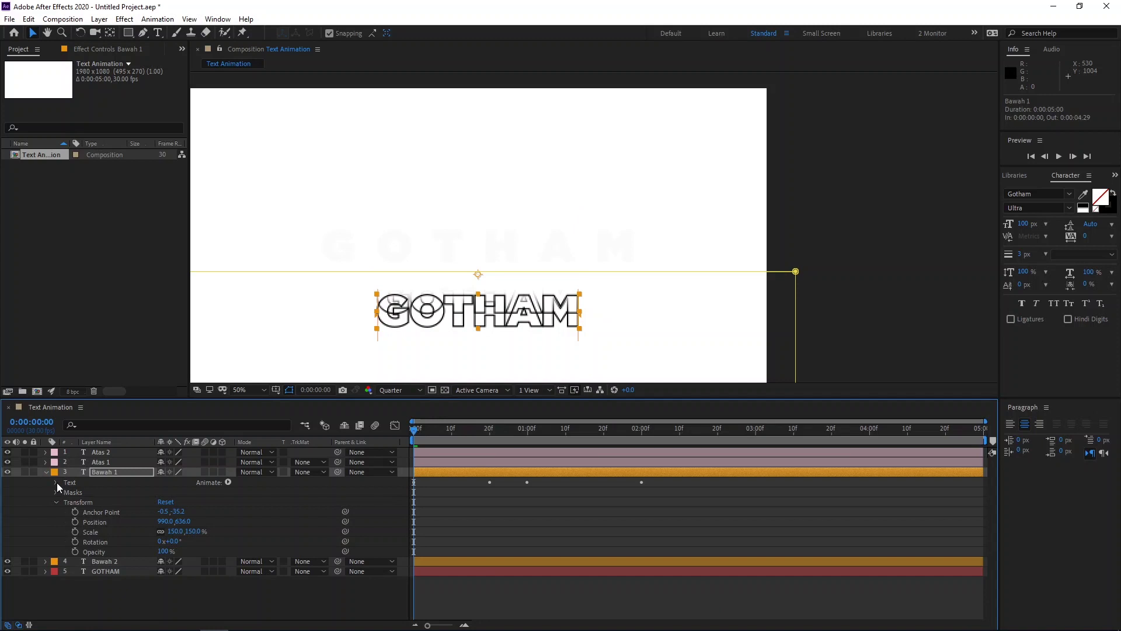
Set the first Position keyframe of the Bawah 1 animator to 0, -55 at 0:00:00:00.
click(55, 483)
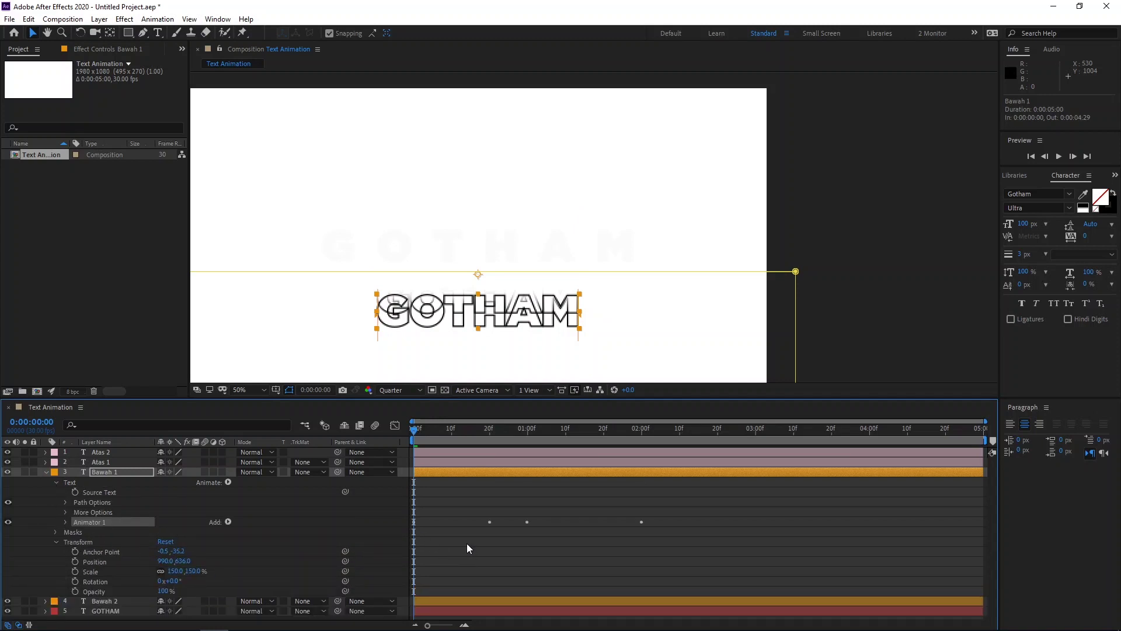
click(65, 521)
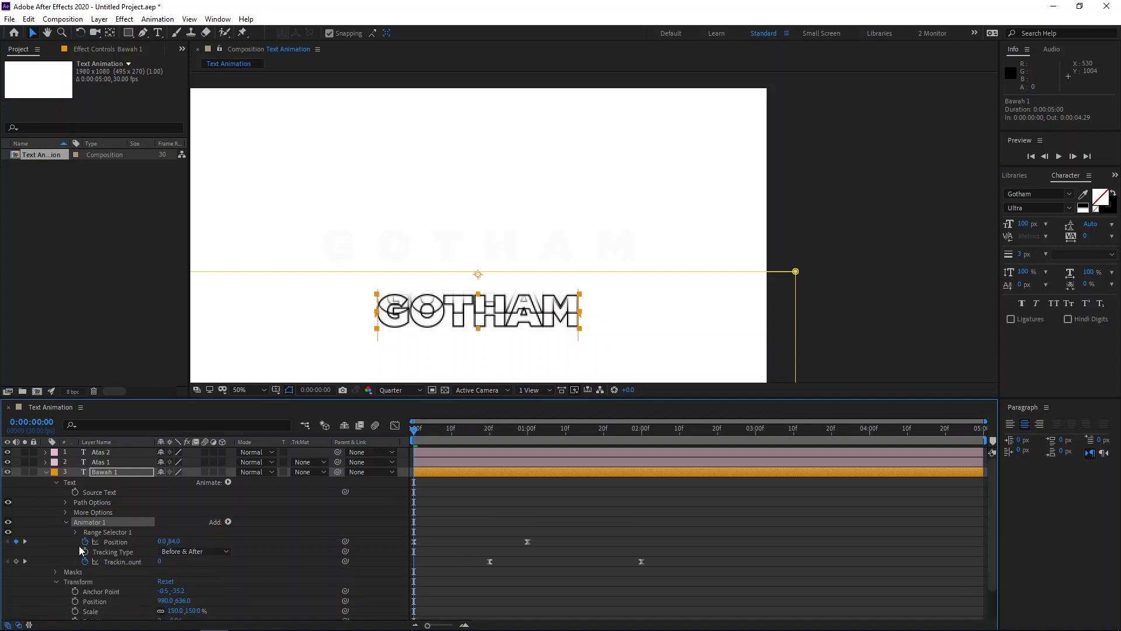
click(415, 543)
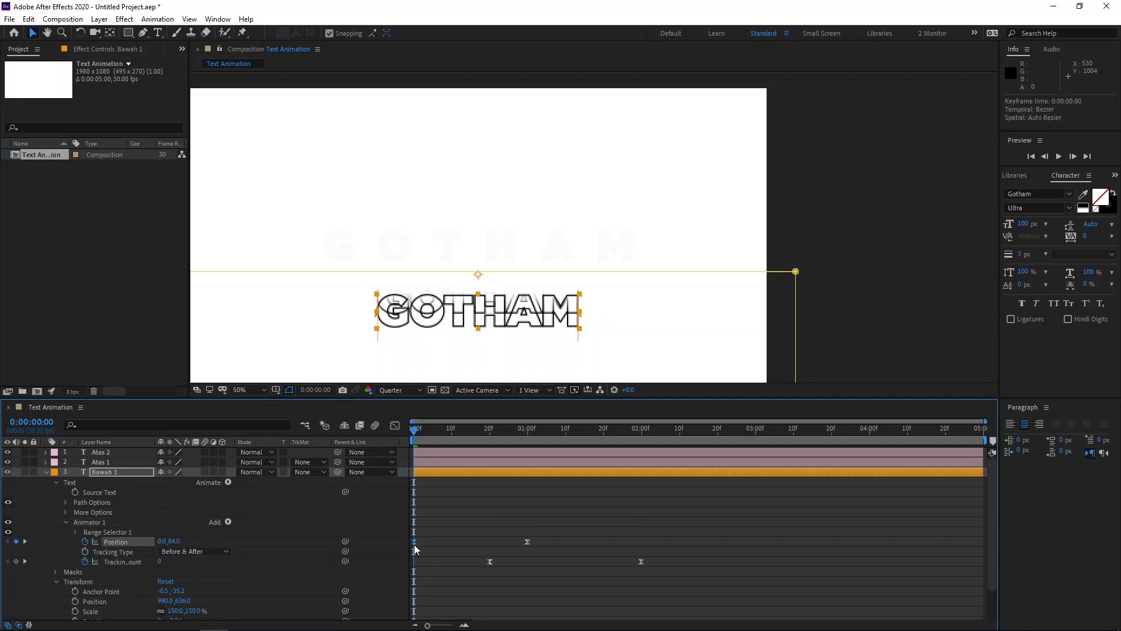
drag(173, 541, 93, 533)
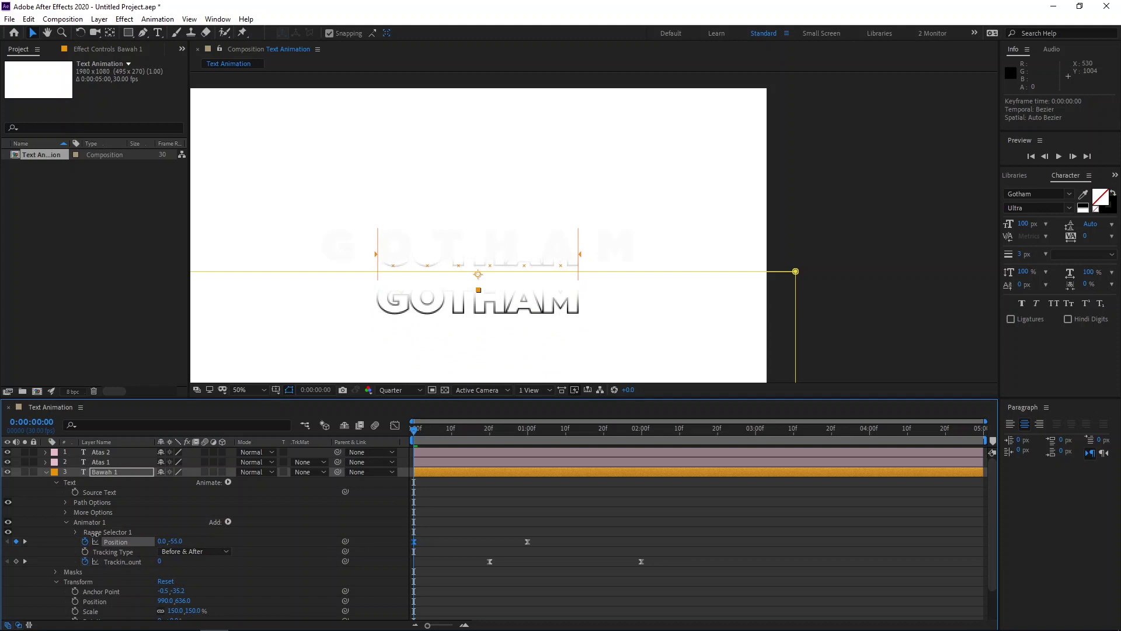
Set the first Position keyframe of the Bawah 1 animator to 0, -91, preview the animation, and collapse the layer.
drag(94, 533, 72, 534)
key(space)
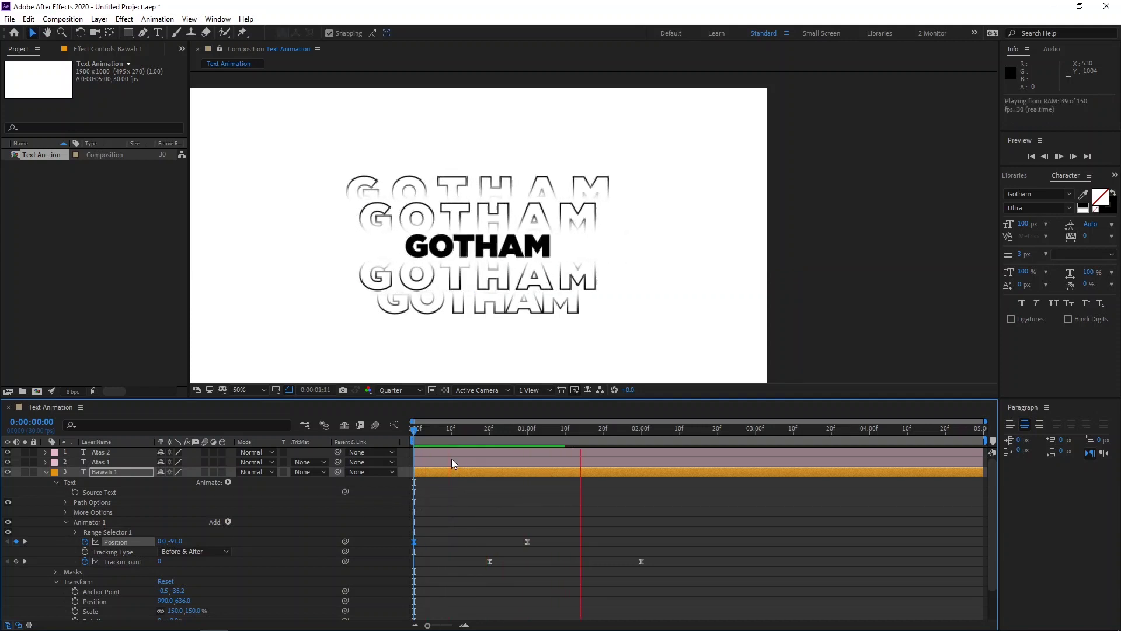
key(space)
drag(430, 427, 398, 429)
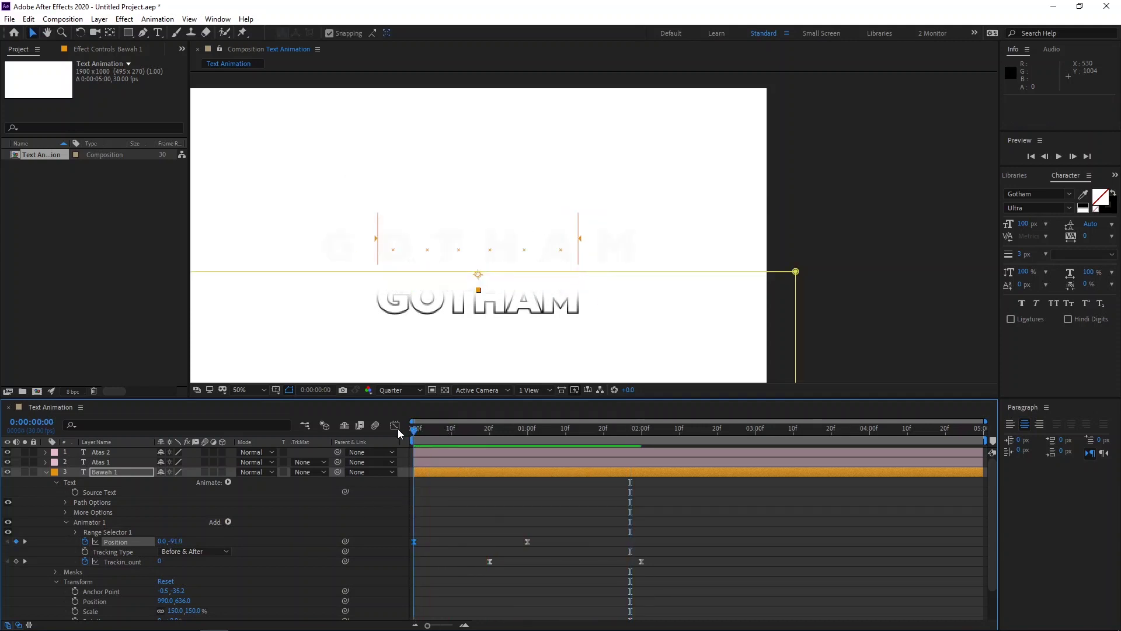
click(46, 472)
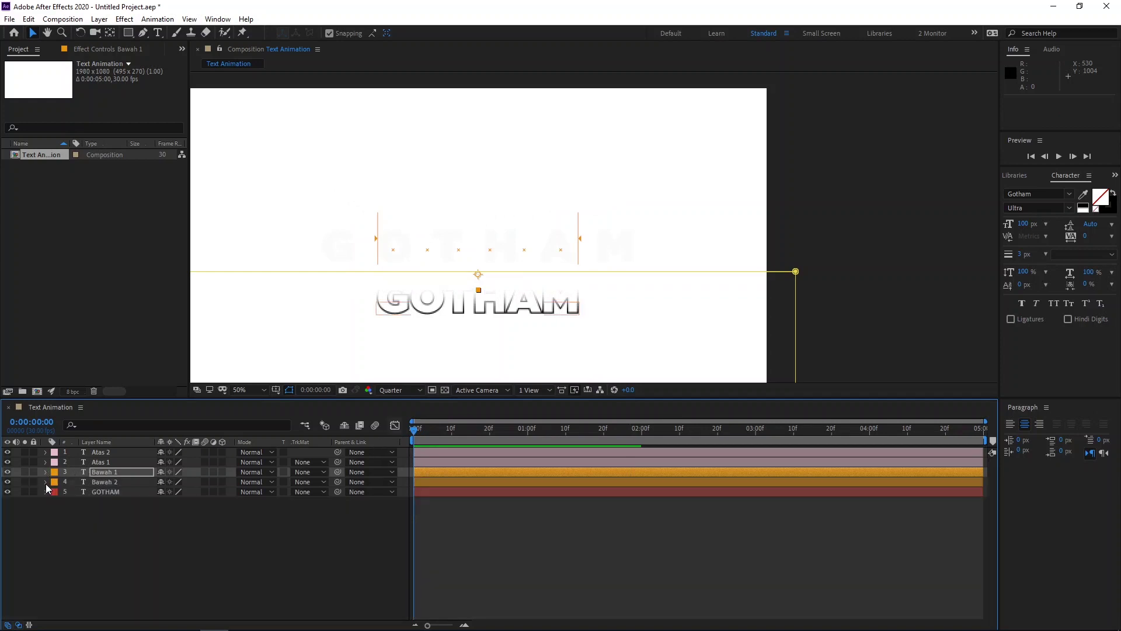
Copy Animator 1 from the Atas 2 layer and paste it onto the Bawah 2 layer at 0:00:00:00.
click(45, 482)
click(100, 483)
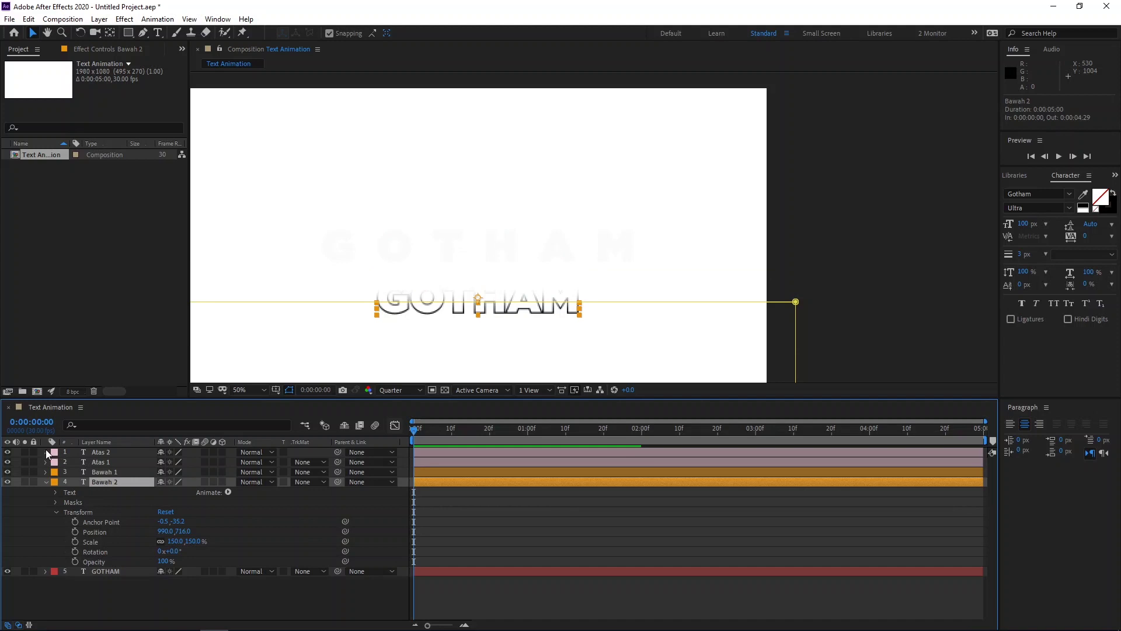
click(45, 453)
click(83, 503)
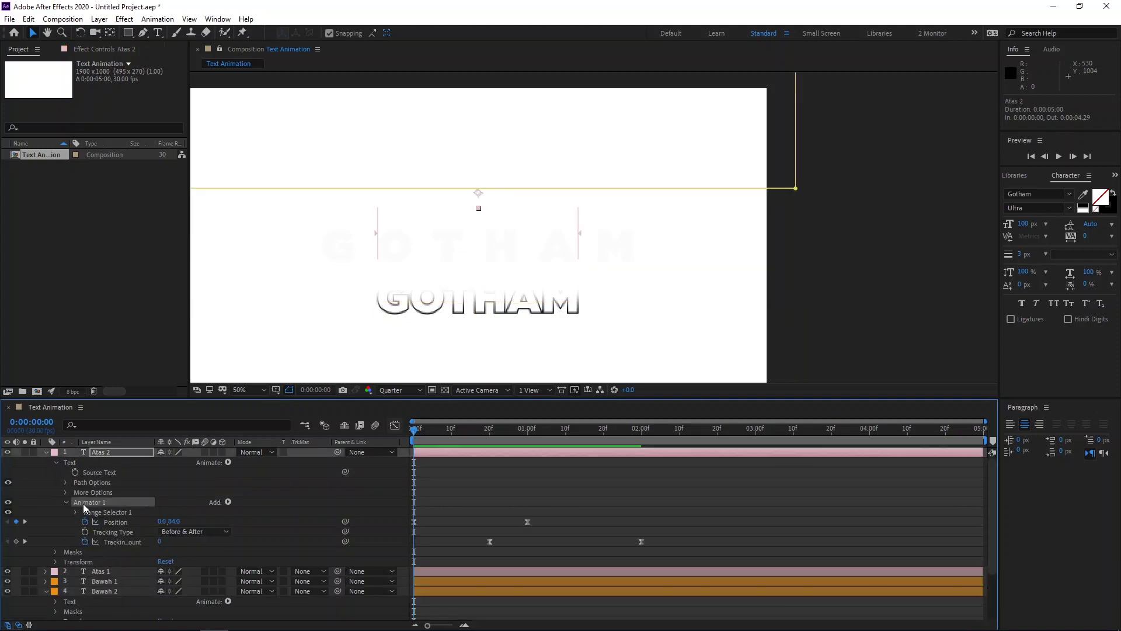
click(47, 451)
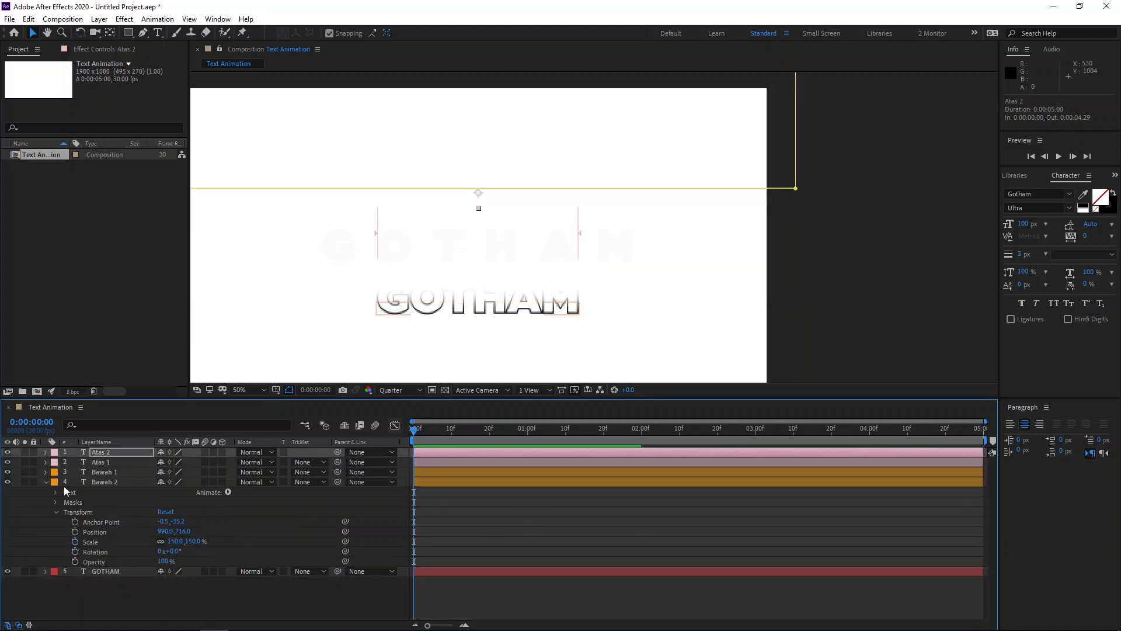
click(104, 485)
key(ctrl+v)
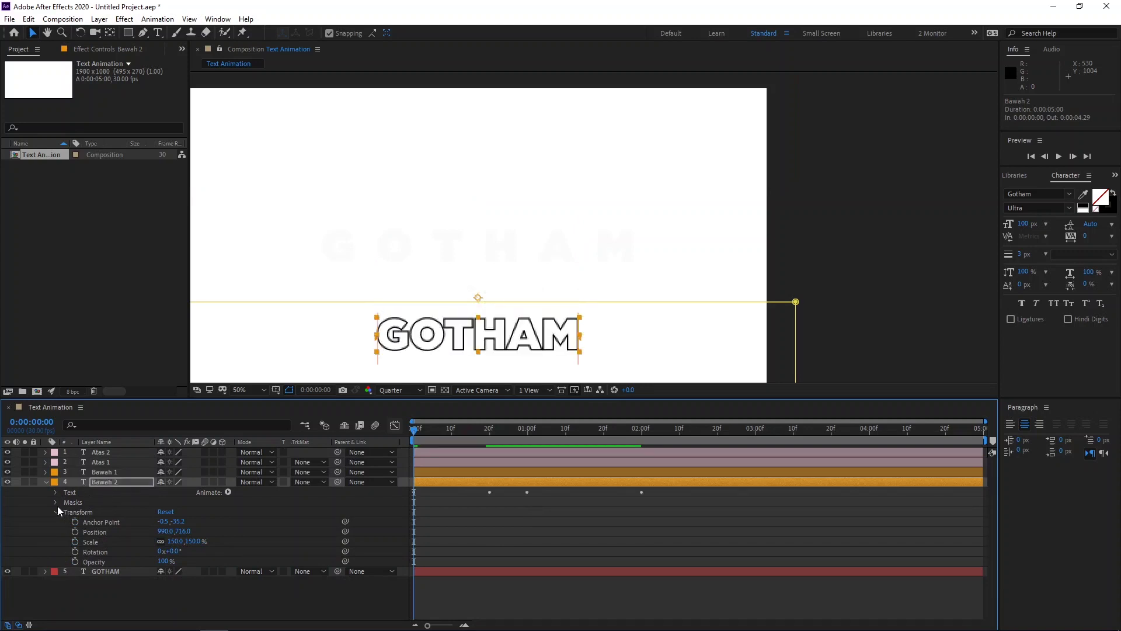
Change the first Bawah 2 animator Position keyframe to a negative Y offset that hides the outline above its mask, and preview the animation.
click(55, 492)
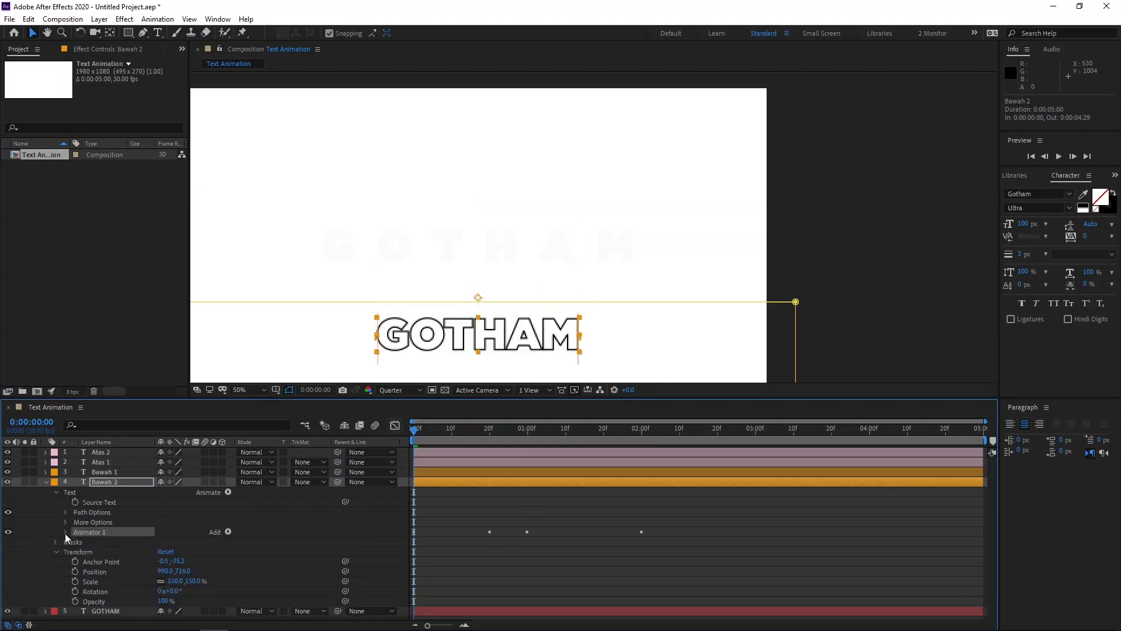
click(65, 532)
click(414, 553)
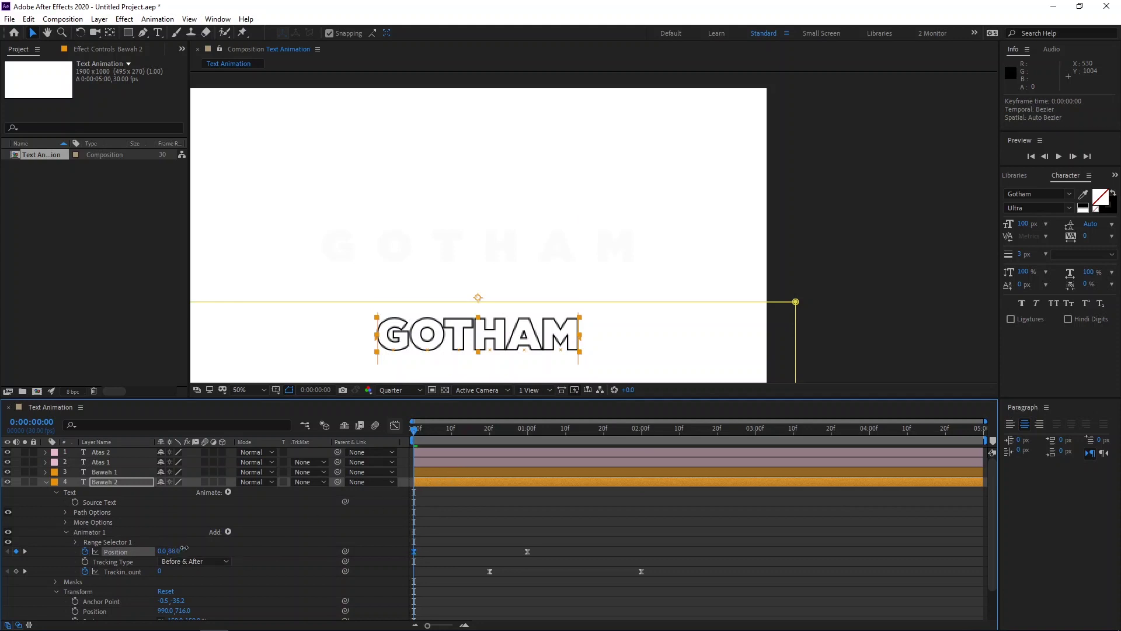
drag(175, 551, 91, 549)
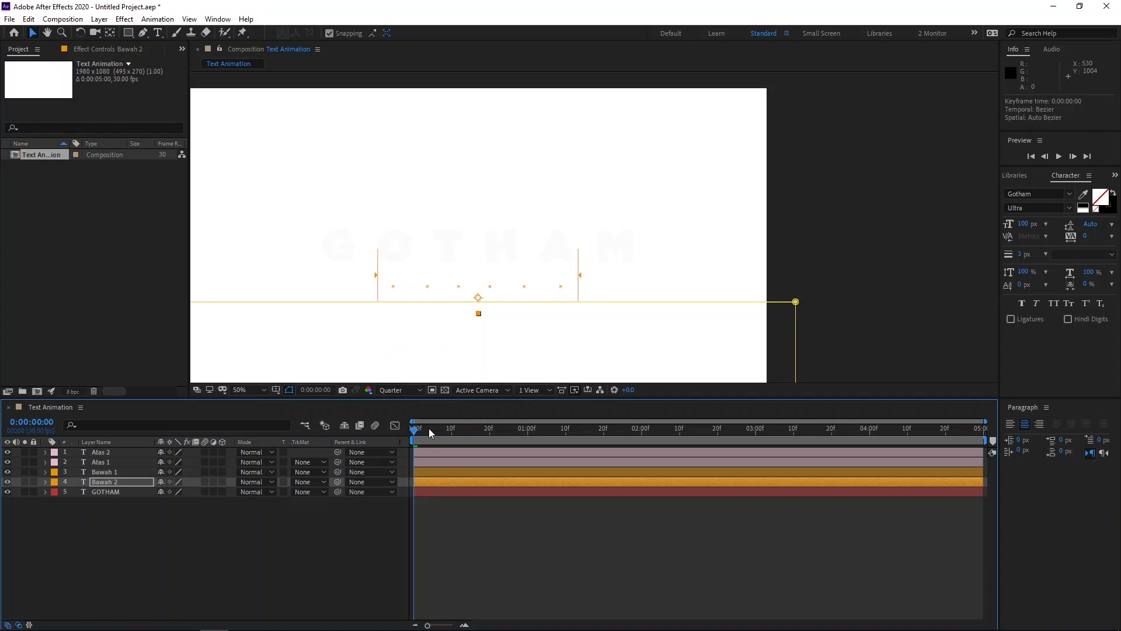
key(space)
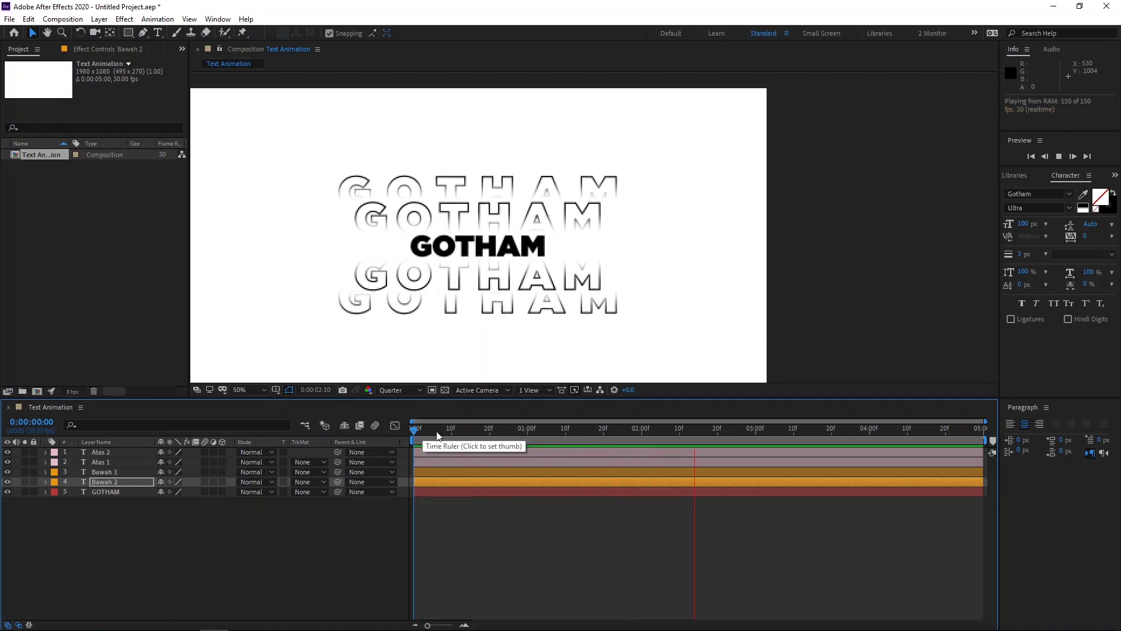
Shift the Atas 2, Atas 1, Bawah 1 and Bawah 2 layers together to start at 0:00:00:27 and preview the timing.
mouse_move(415, 433)
mouse_down()
mouse_move(547, 437)
mouse_move(527, 439)
mouse_up()
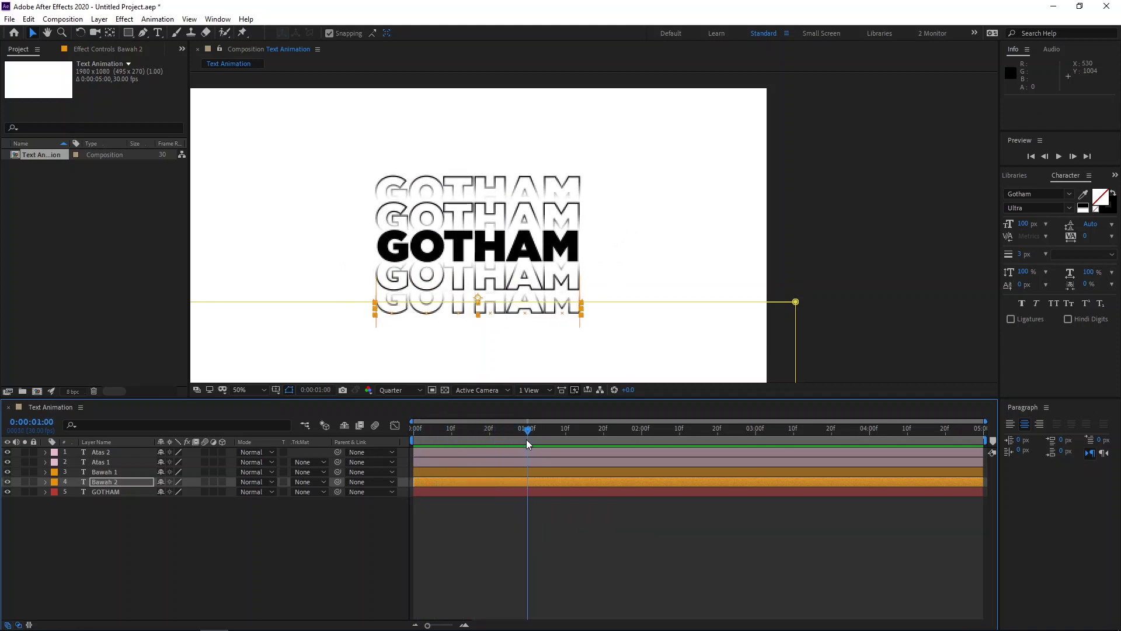
click(440, 458)
shift+click(423, 479)
drag(425, 480, 528, 478)
click(463, 428)
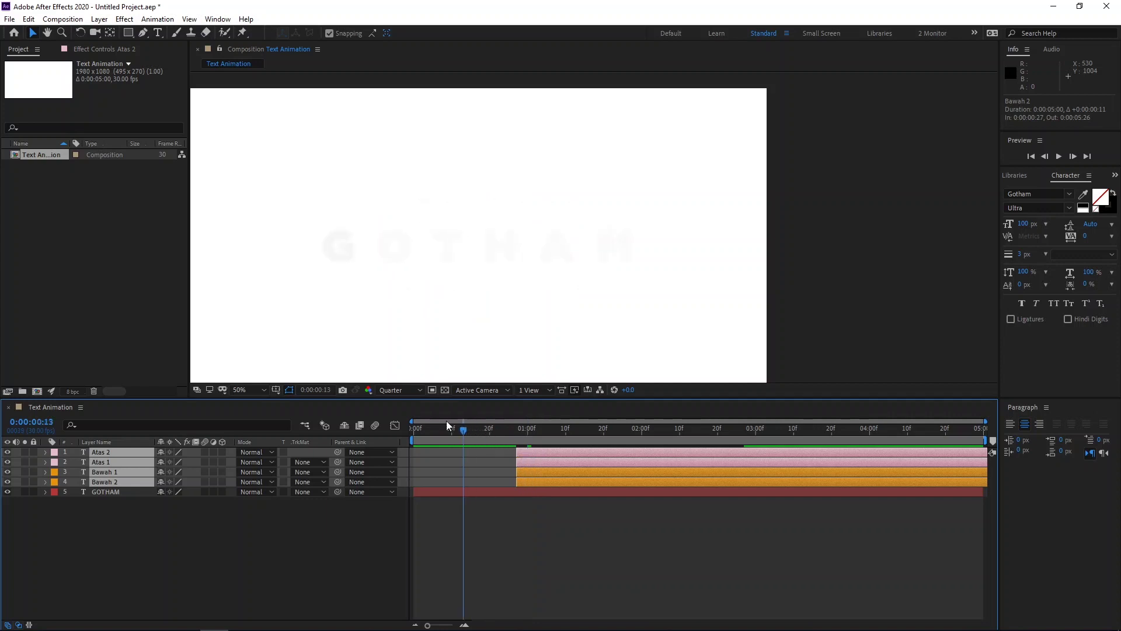
click(441, 426)
key(space)
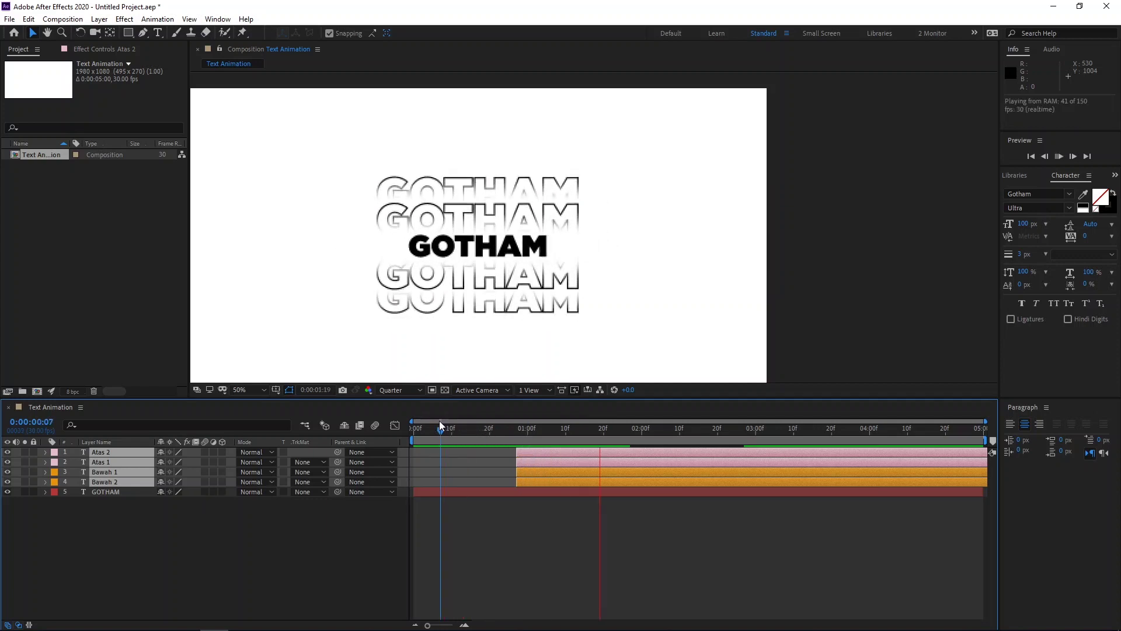
key(space)
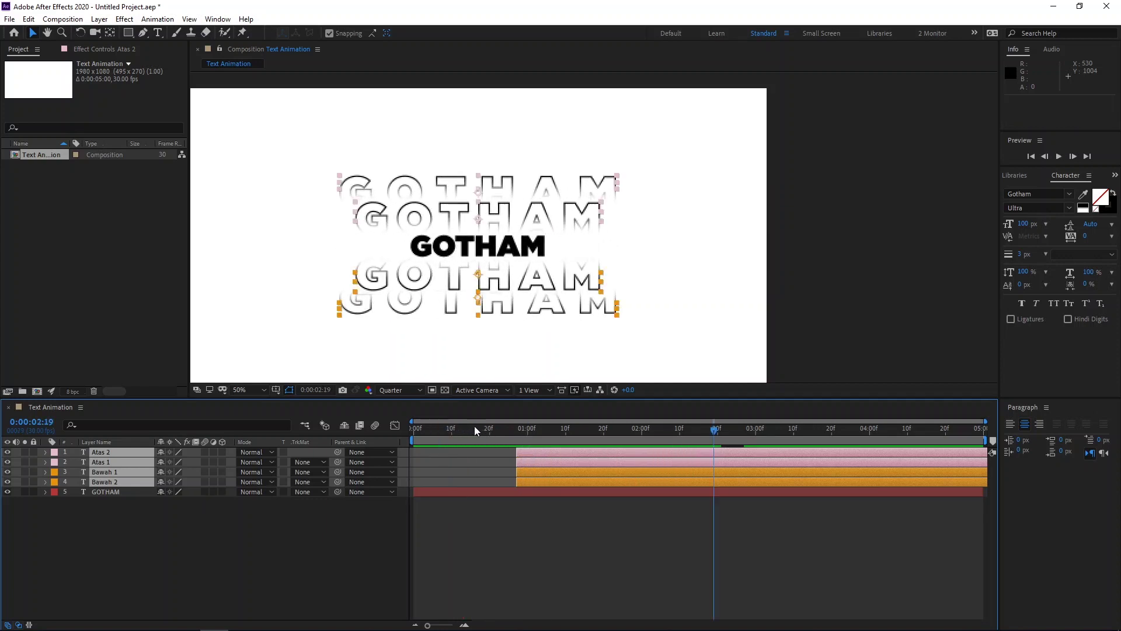
Shift the four selected outline layers earlier to start at about 0:00:00:15 and preview from the beginning.
drag(507, 433, 476, 432)
drag(524, 472, 483, 474)
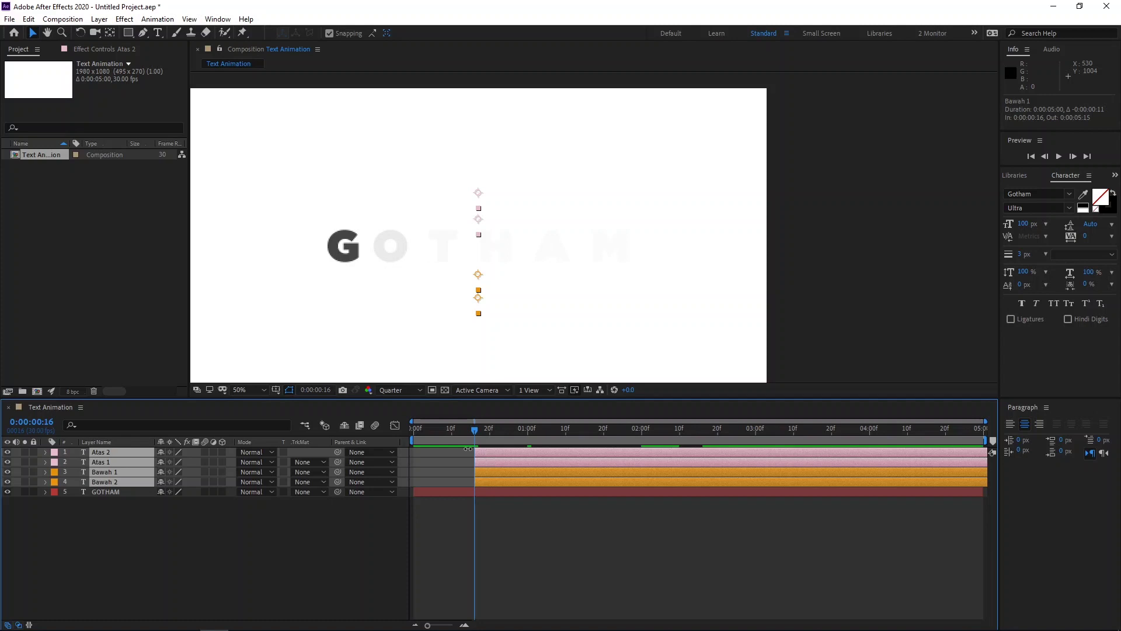
drag(475, 429, 402, 430)
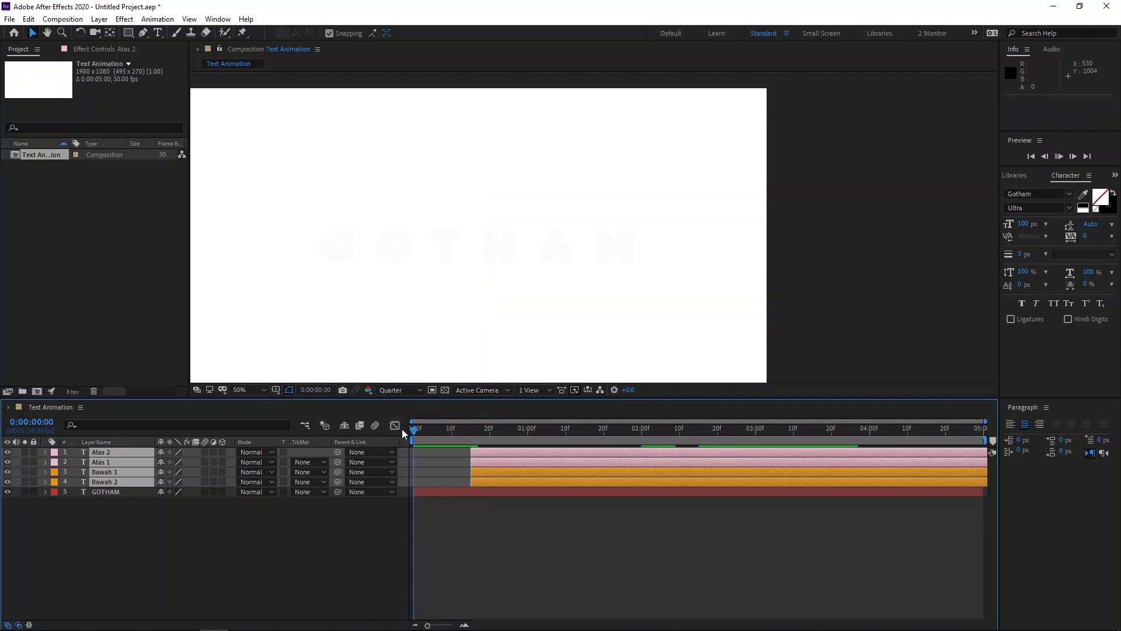
key(space)
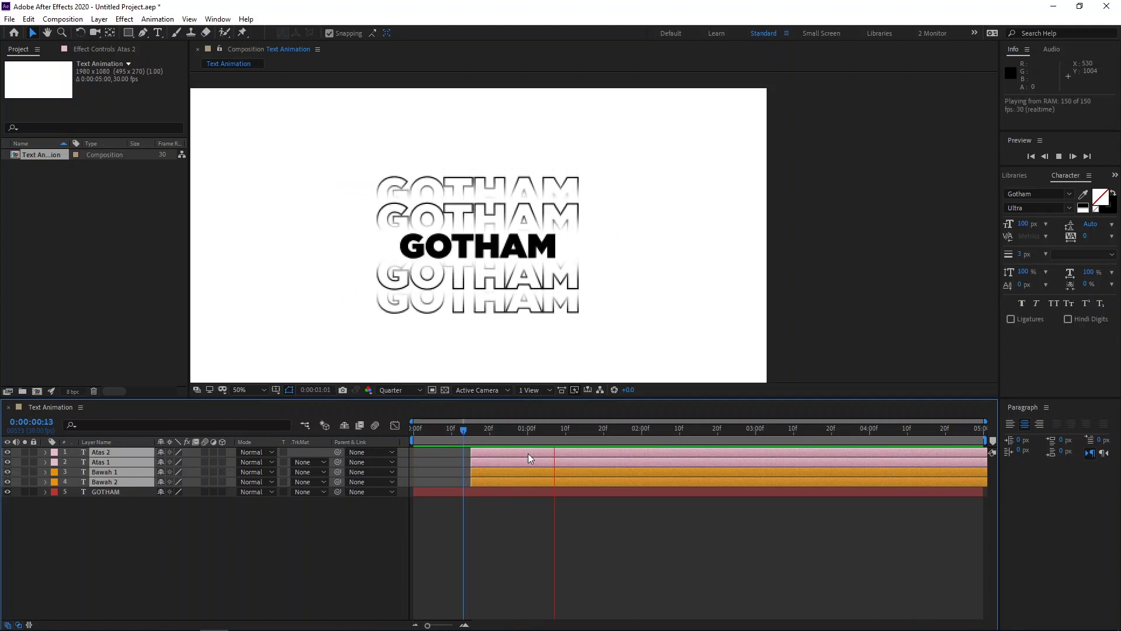
key(space)
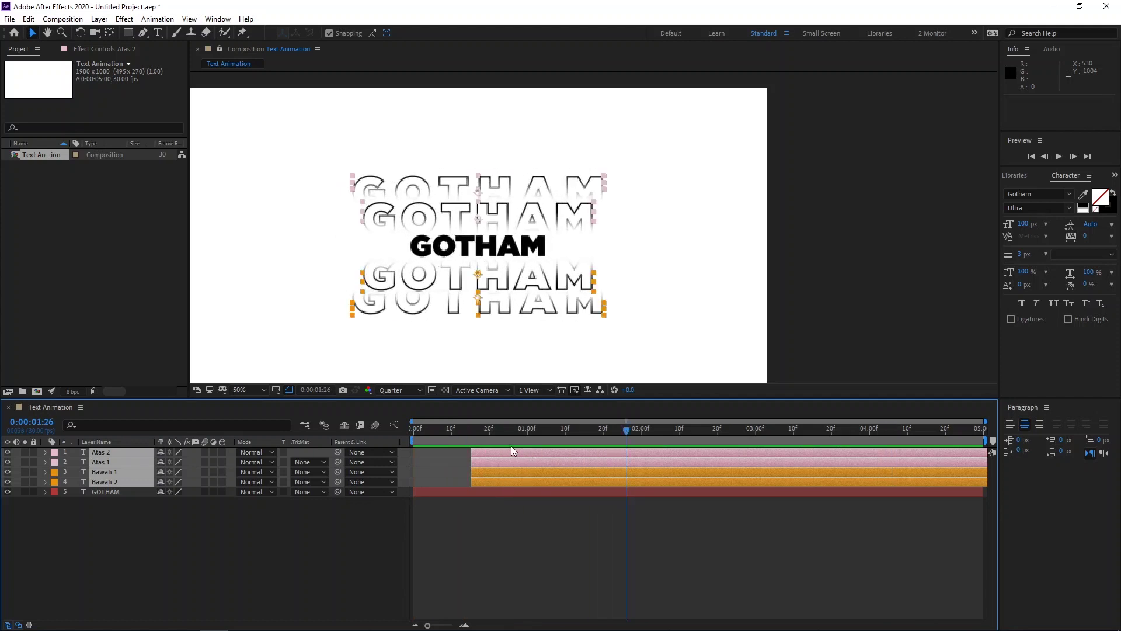
Move the four selected outline layers to start at 0:00:00:24, preview the result, and return to 0:00:00:00.
drag(510, 446, 568, 455)
key(space)
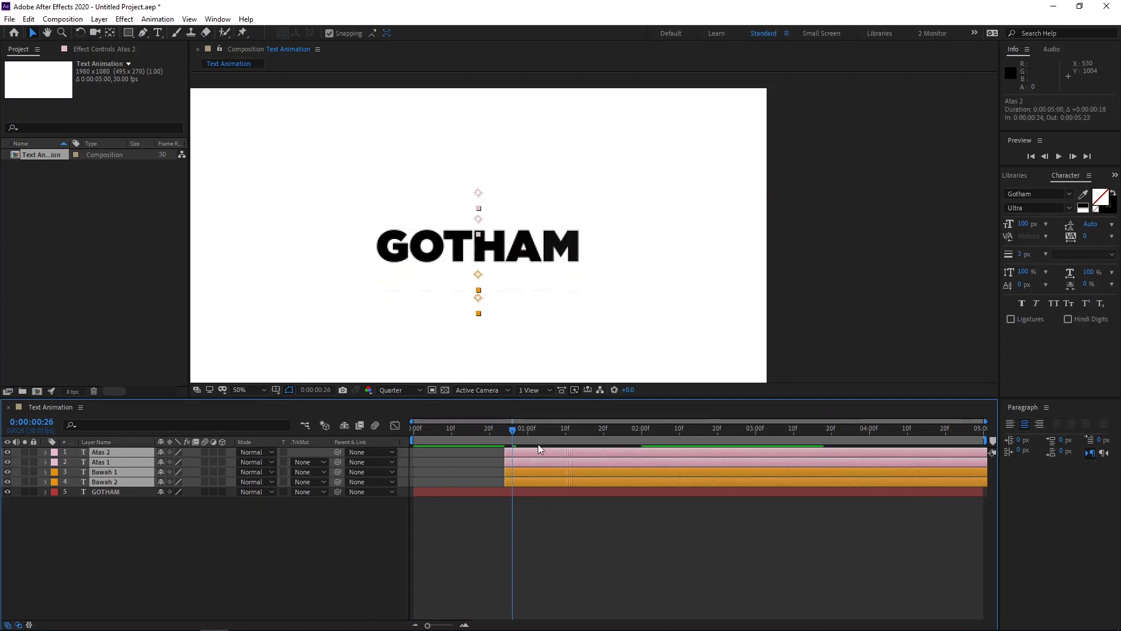
click(491, 429)
key(space)
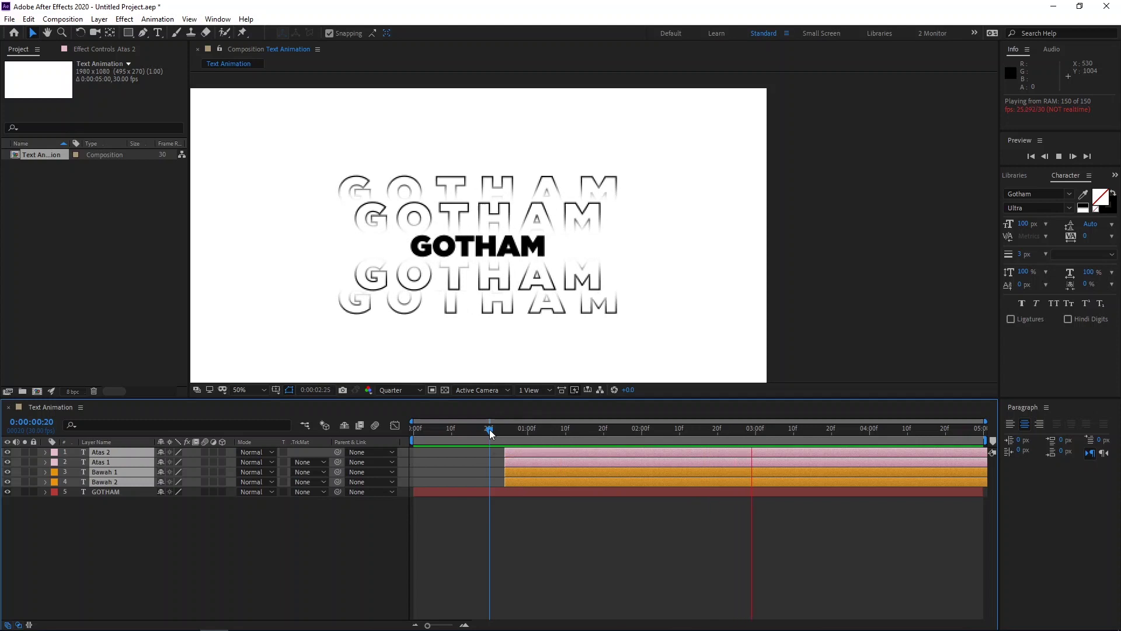
key(space)
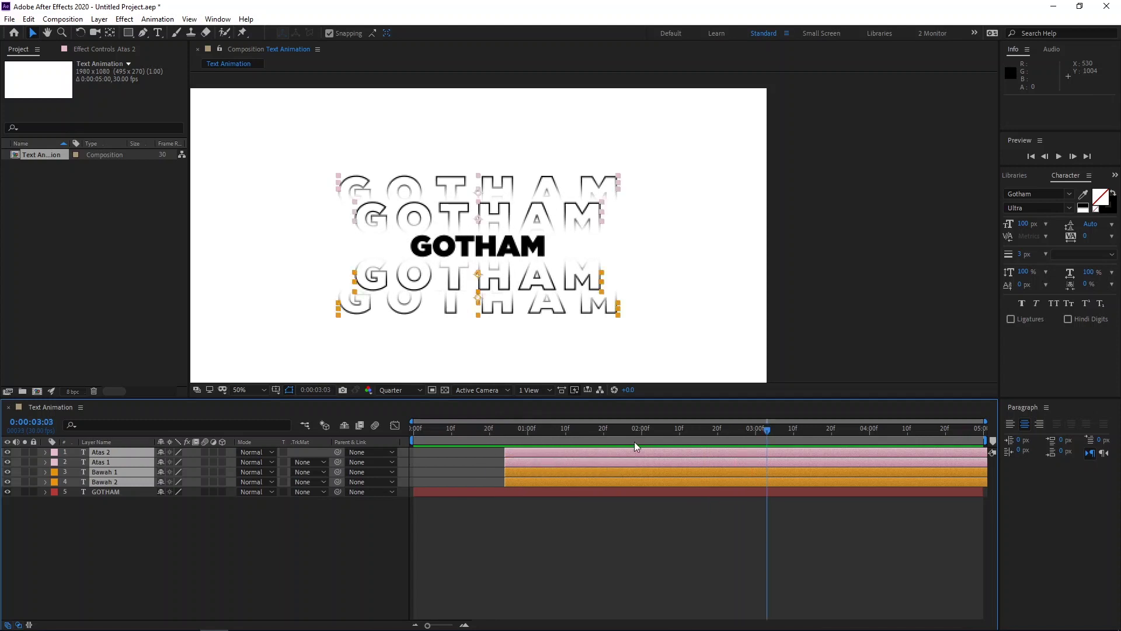
drag(637, 432, 374, 447)
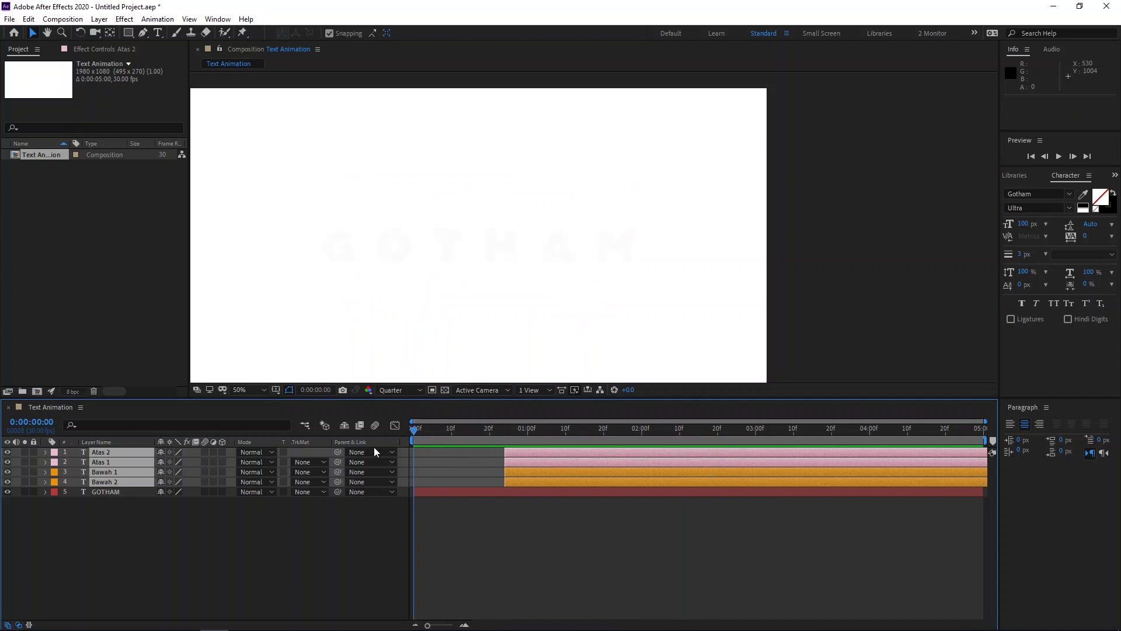
click(10, 19)
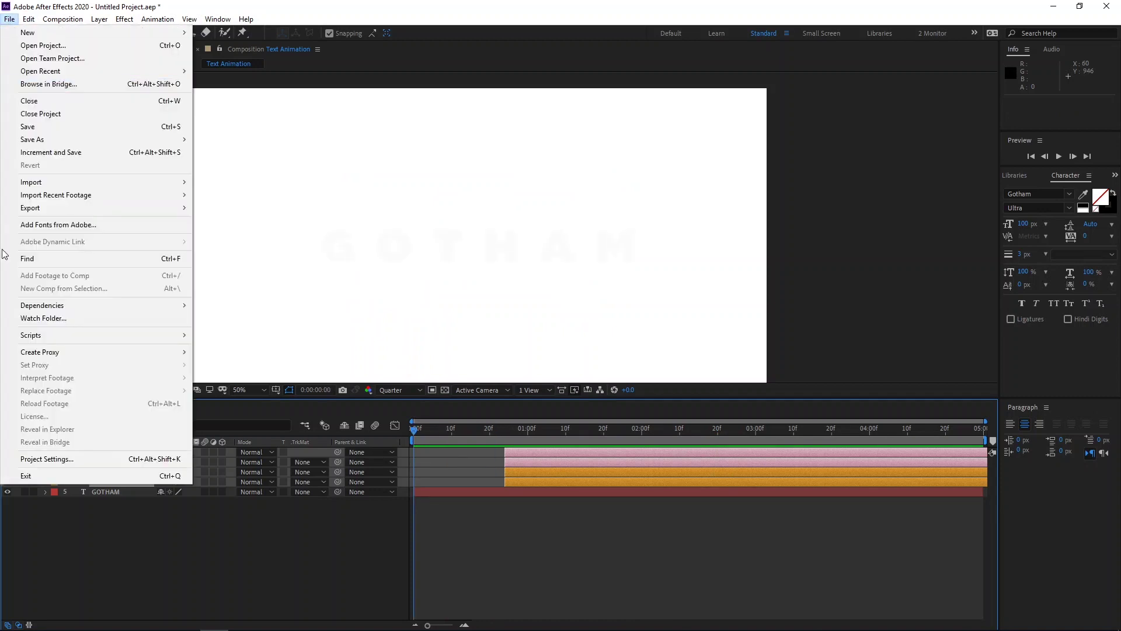
click(10, 20)
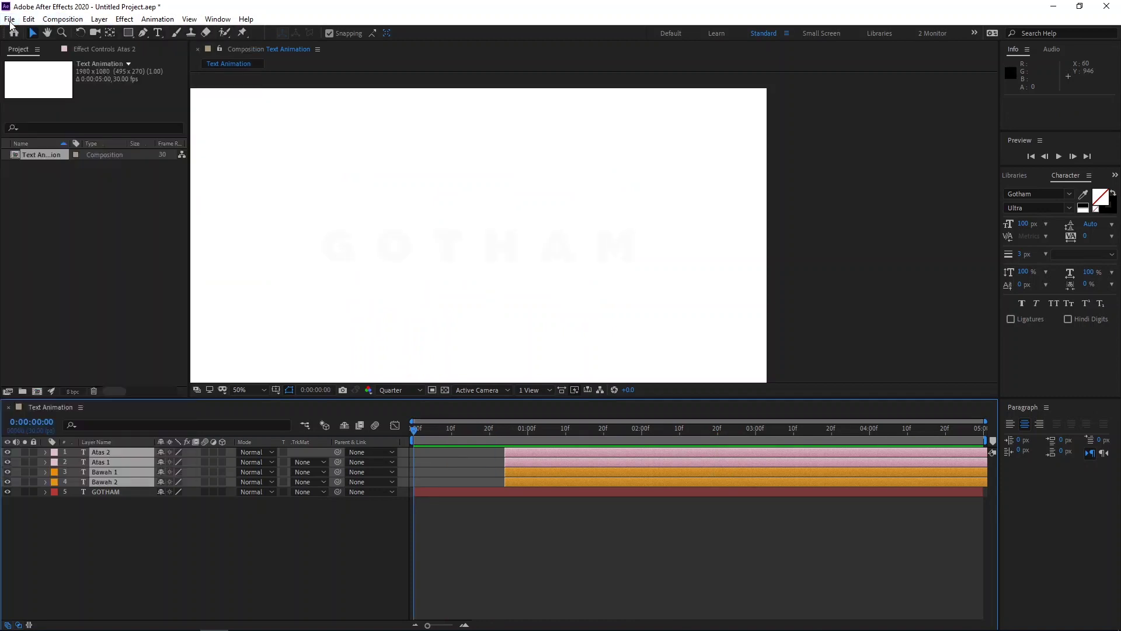